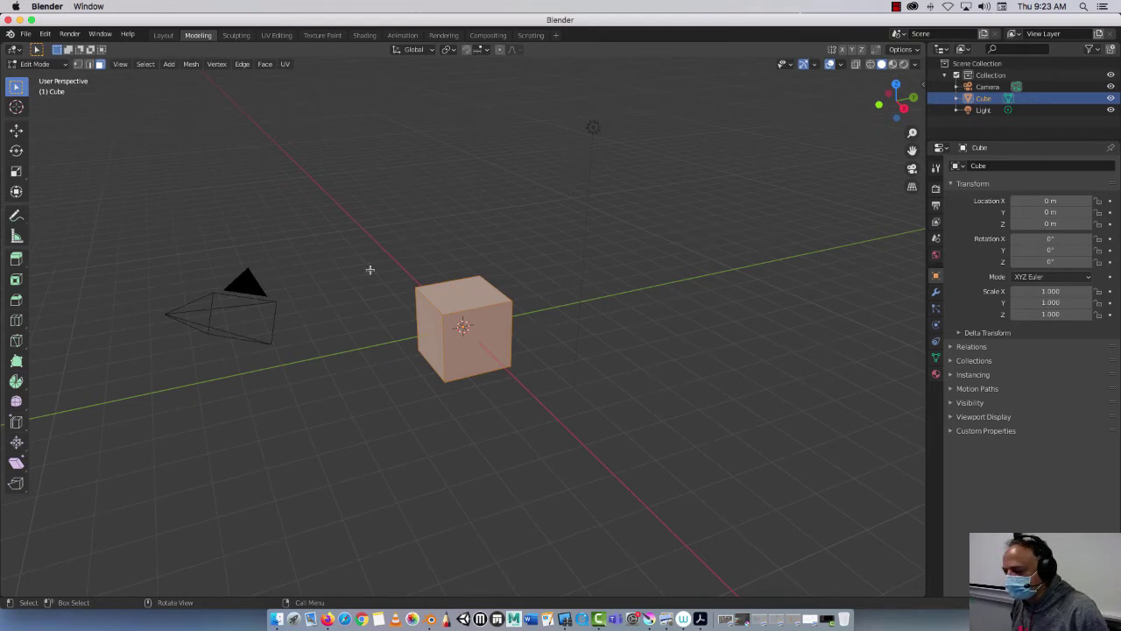
pyautogui.click(46, 6)
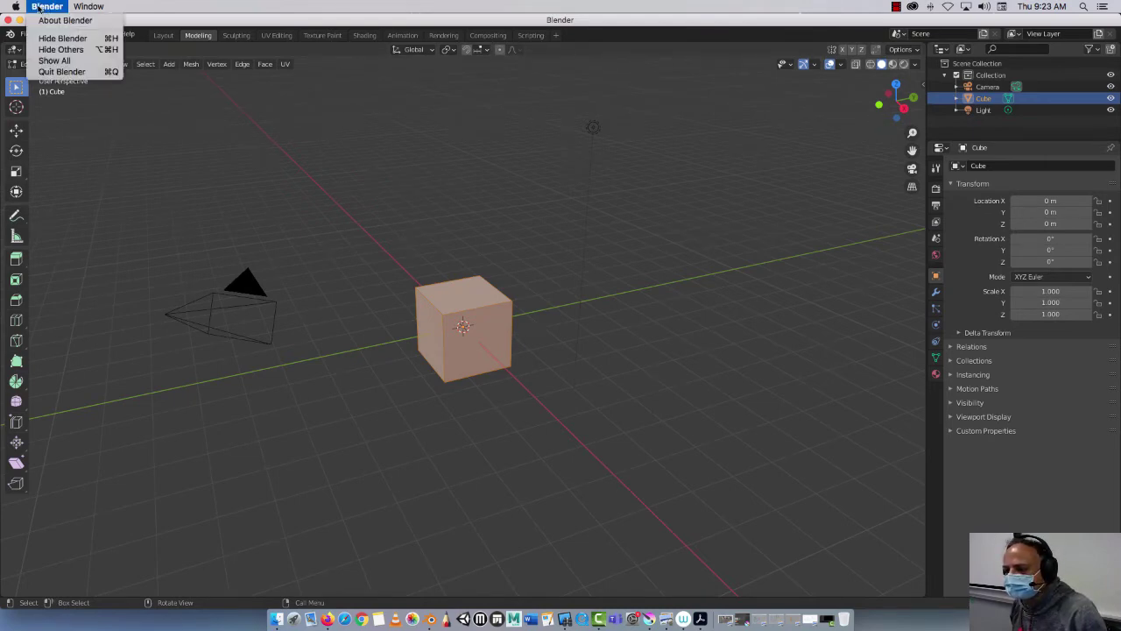
pyautogui.moveTo(89, 6)
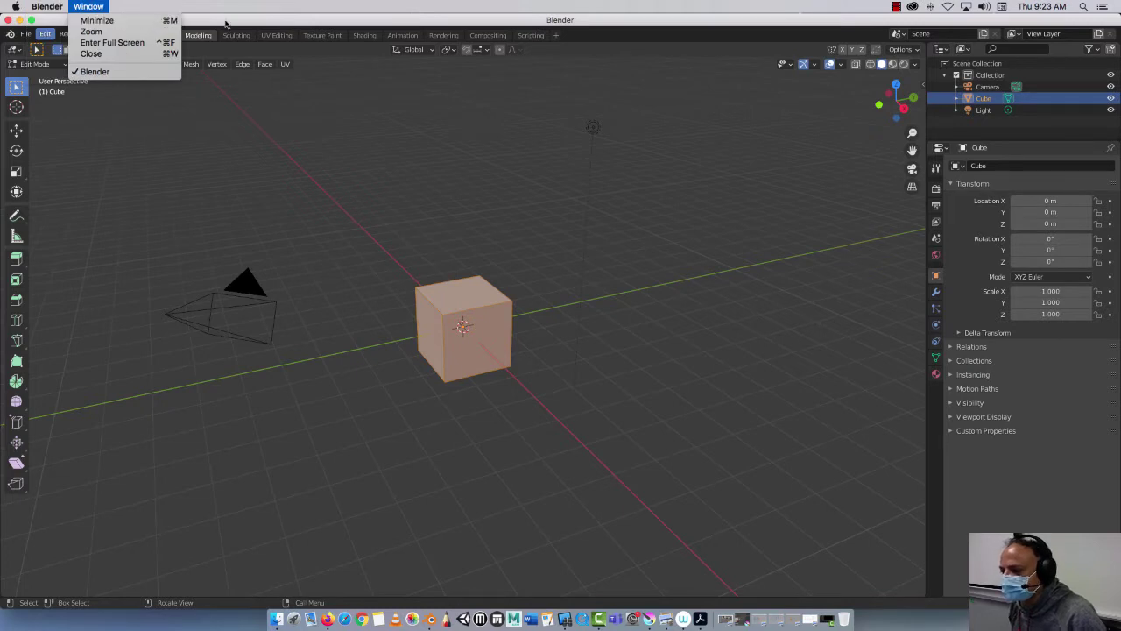
pyautogui.click(225, 24)
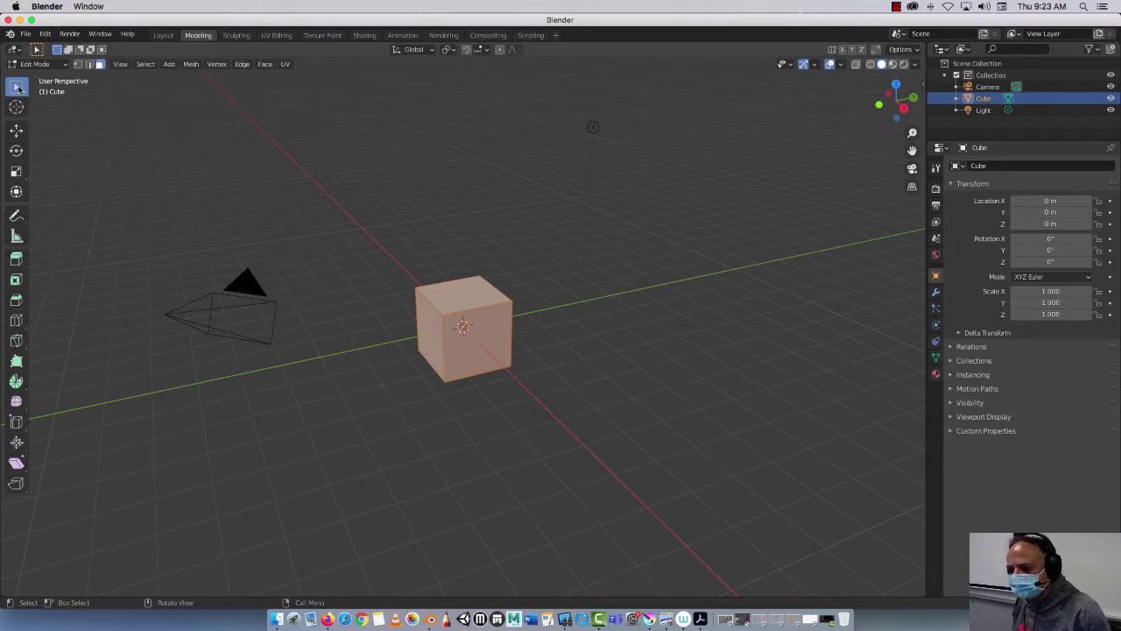
# Examine the Move, Rotate, Scale and Transform gizmos on the cube one by one, and return to the Select Box tool.
pyautogui.click(16, 131)
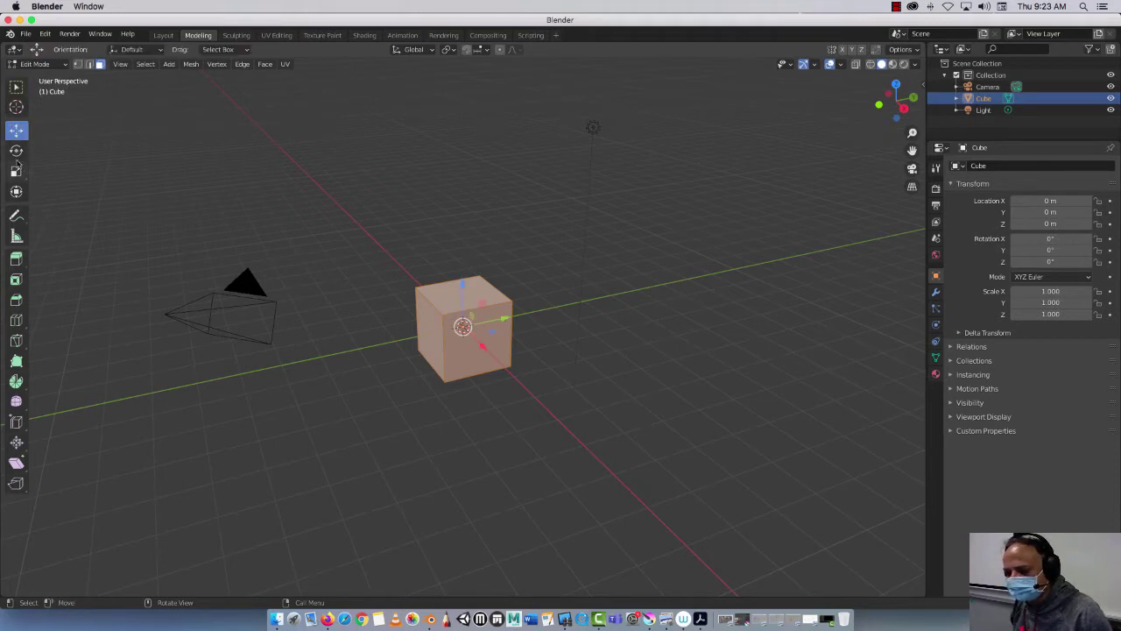
pyautogui.click(17, 152)
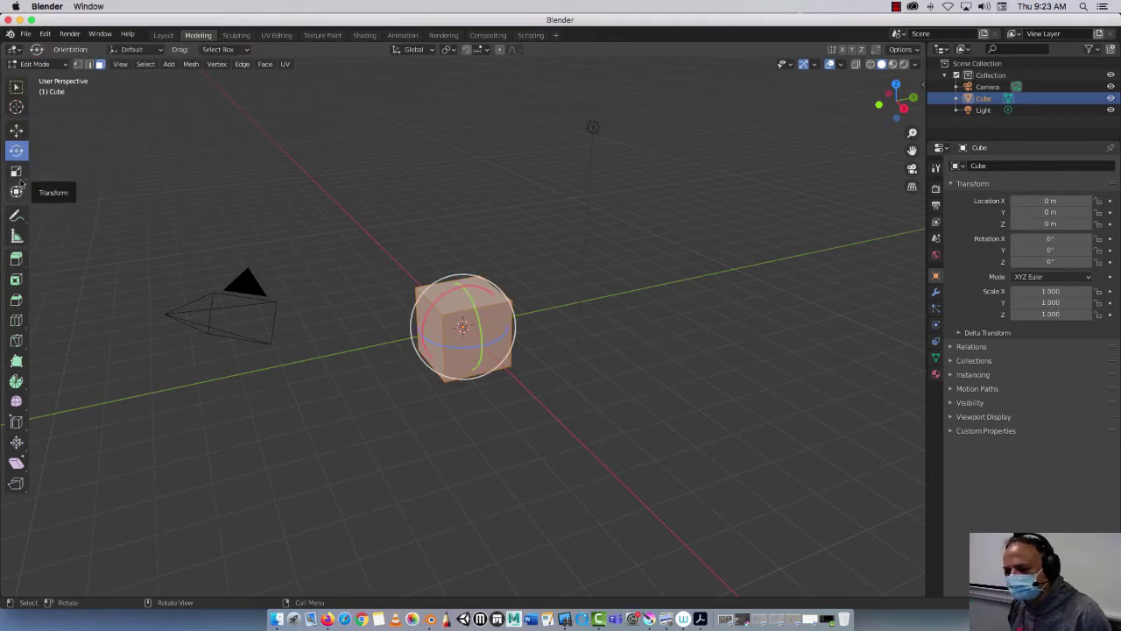
pyautogui.click(18, 173)
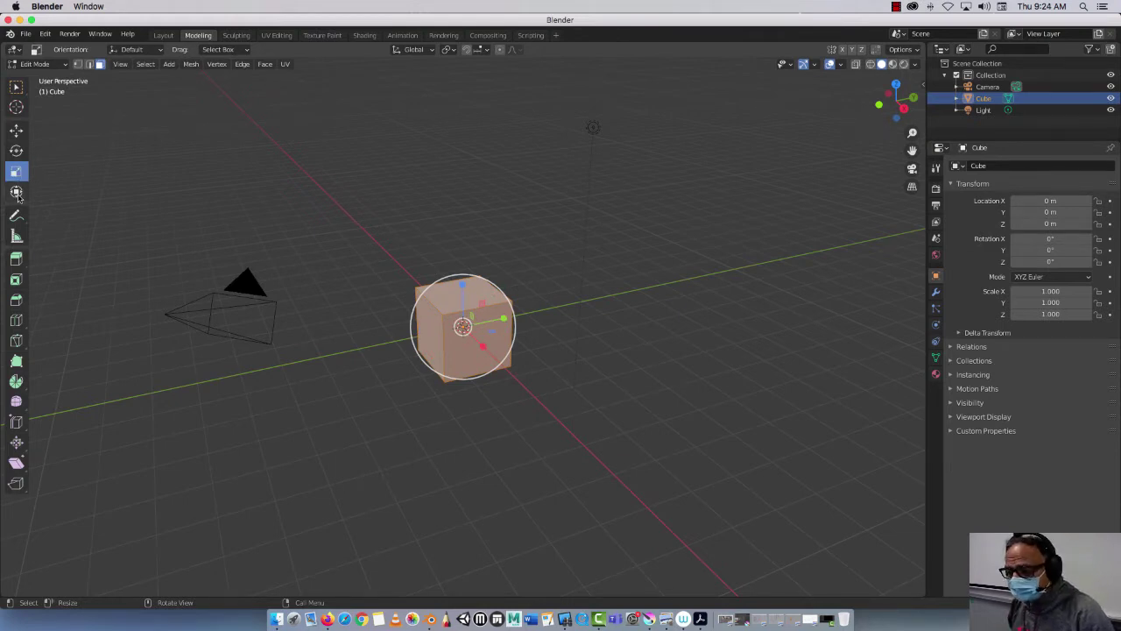
pyautogui.click(18, 194)
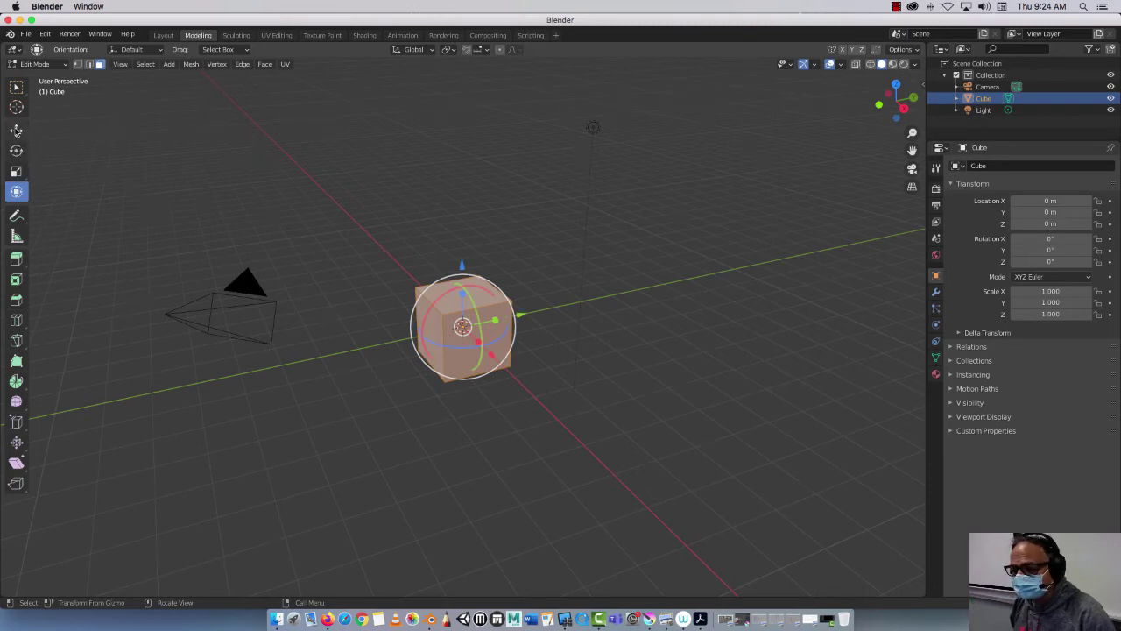
pyautogui.click(15, 130)
pyautogui.click(16, 149)
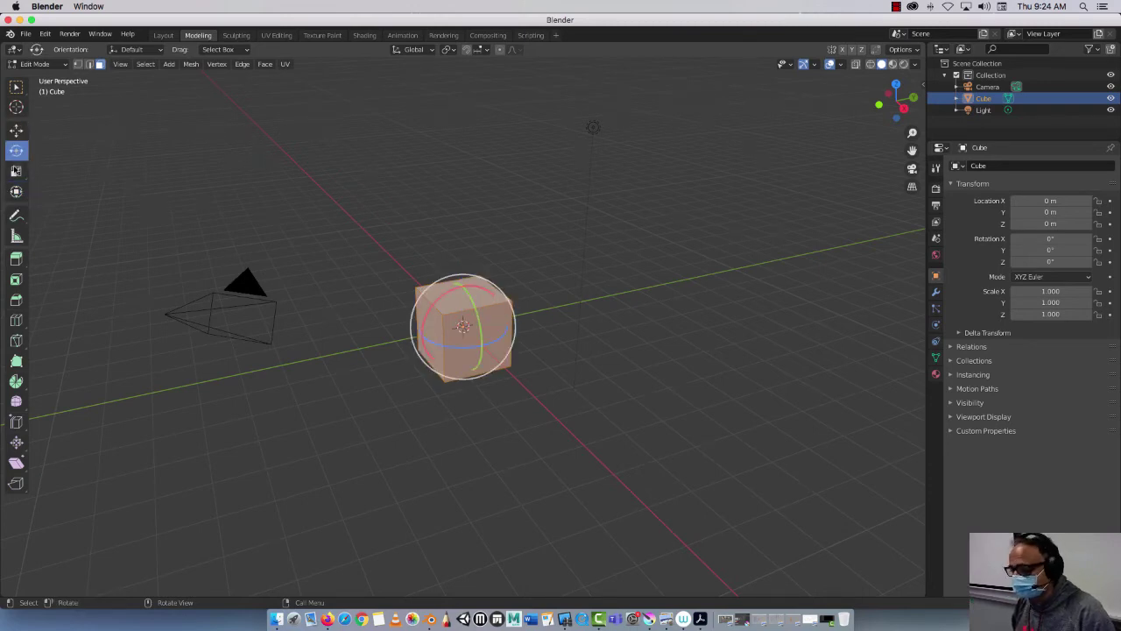
pyautogui.click(16, 172)
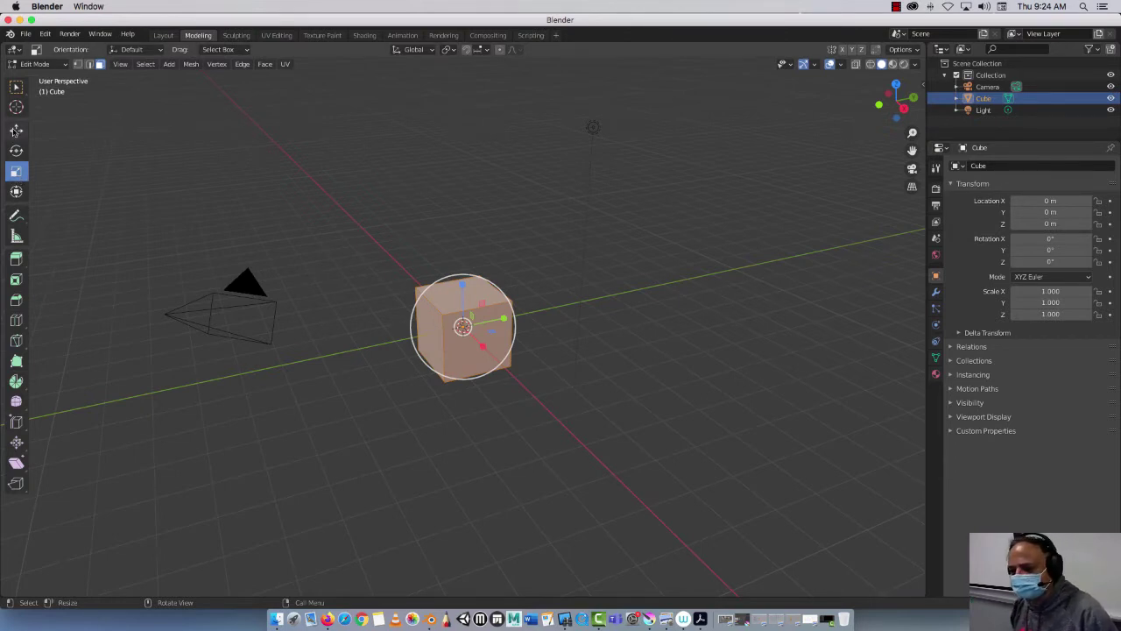
pyautogui.click(18, 87)
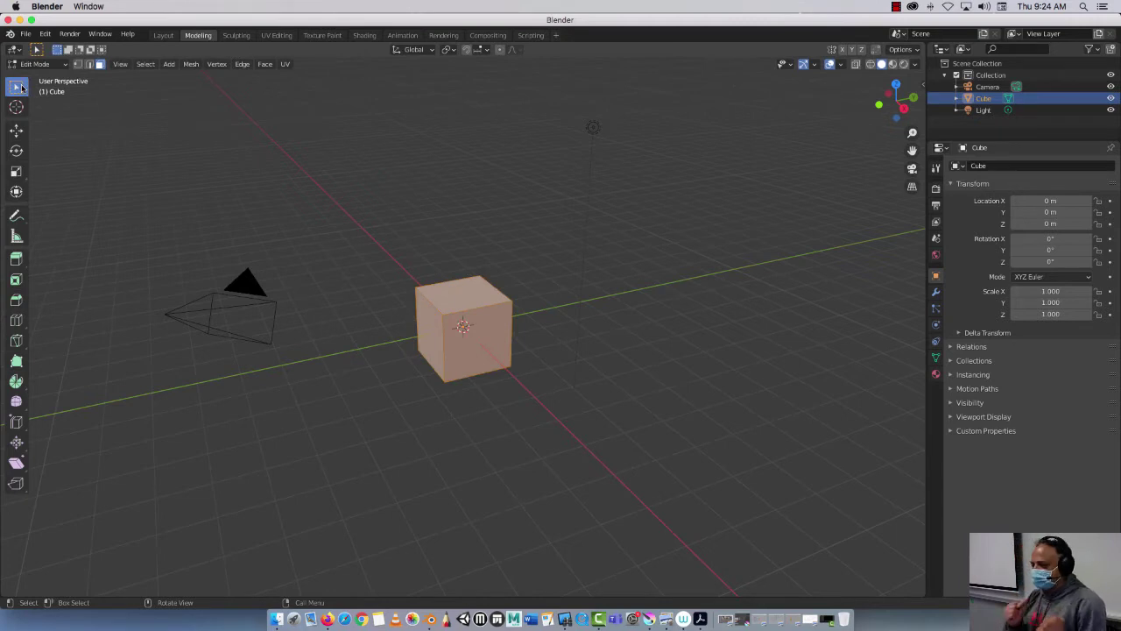
pyautogui.click(897, 7)
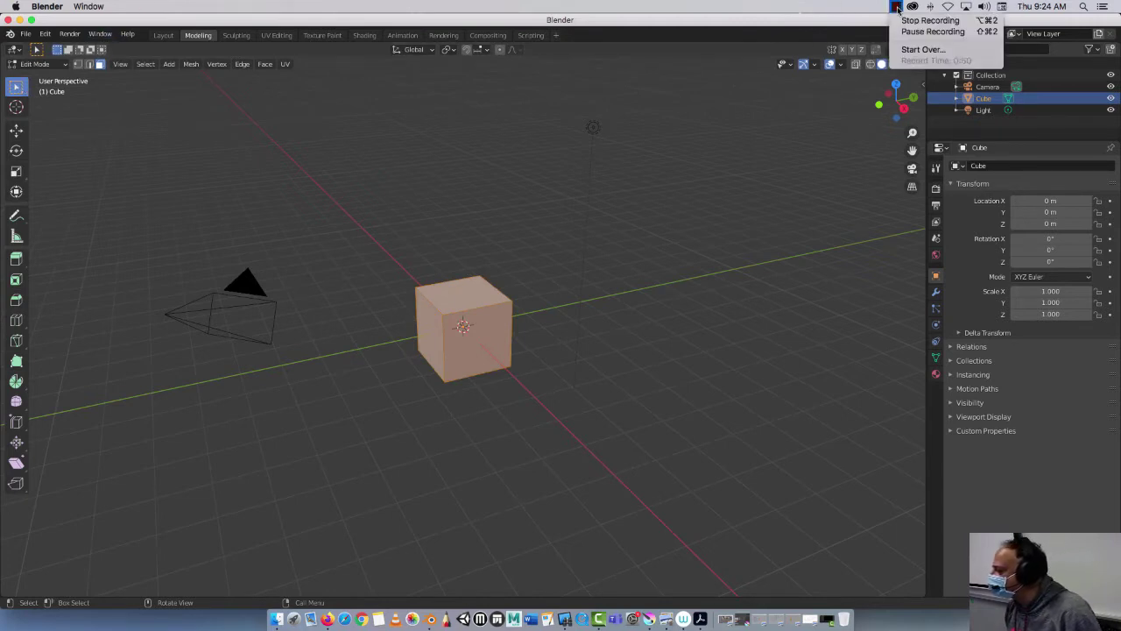
pyautogui.press('Escape')
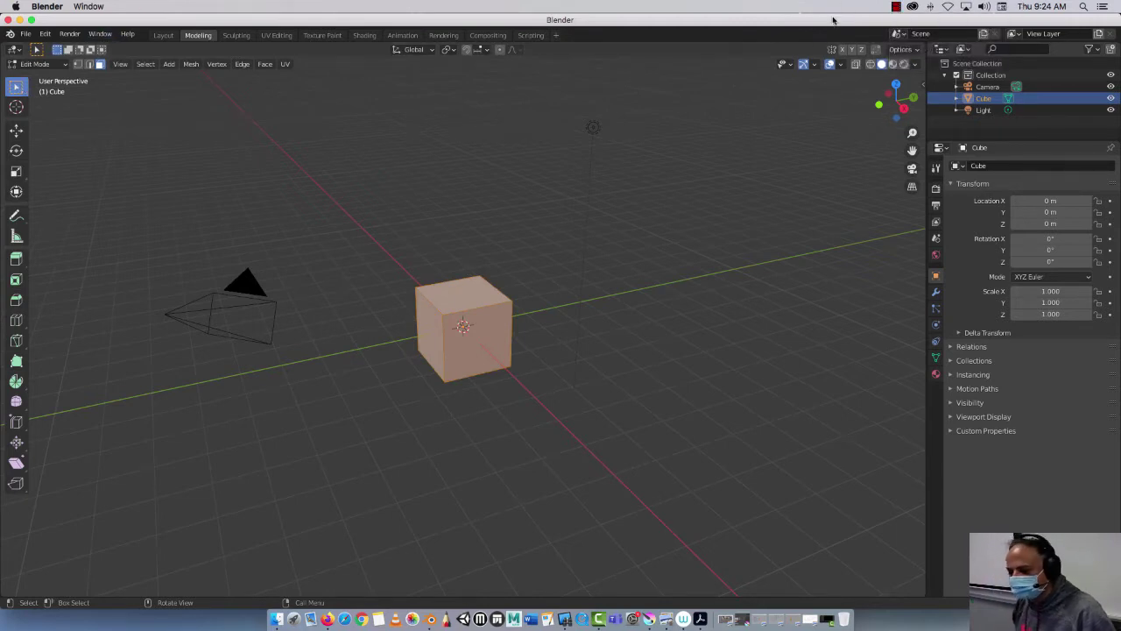
# Deselect all of the cube's faces in Edit Mode.
pyautogui.click(252, 287)
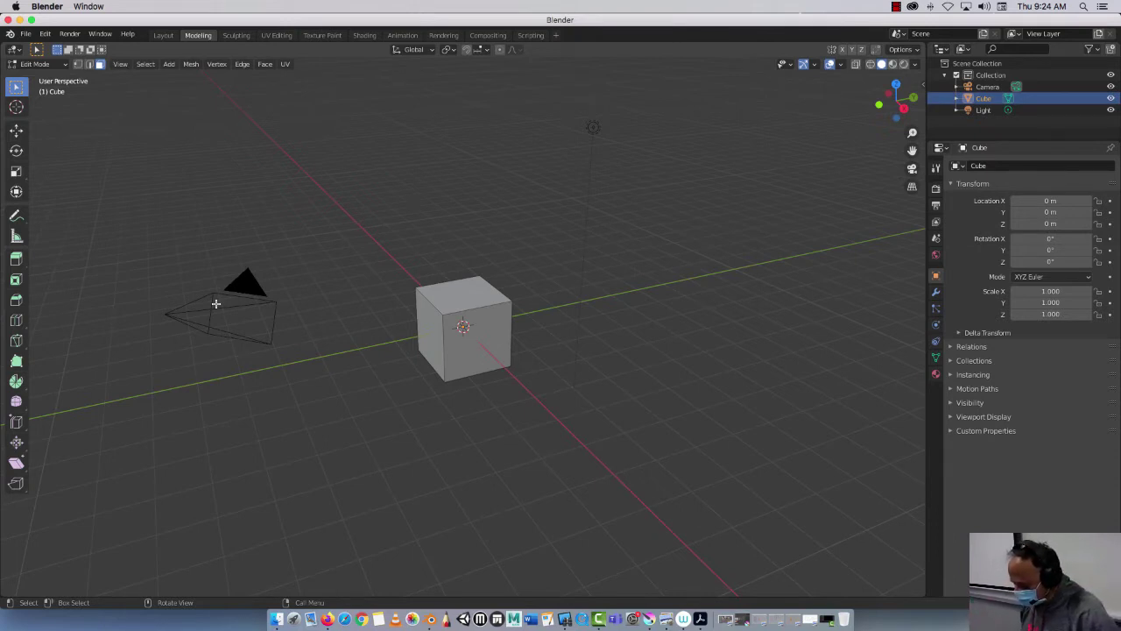
pyautogui.moveTo(405, 343)
pyautogui.mouseDown(button='middle')
pyautogui.moveTo(345, 309)
pyautogui.moveTo(451, 388)
pyautogui.moveTo(411, 358)
pyautogui.moveTo(418, 353)
pyautogui.mouseUp(button='middle')
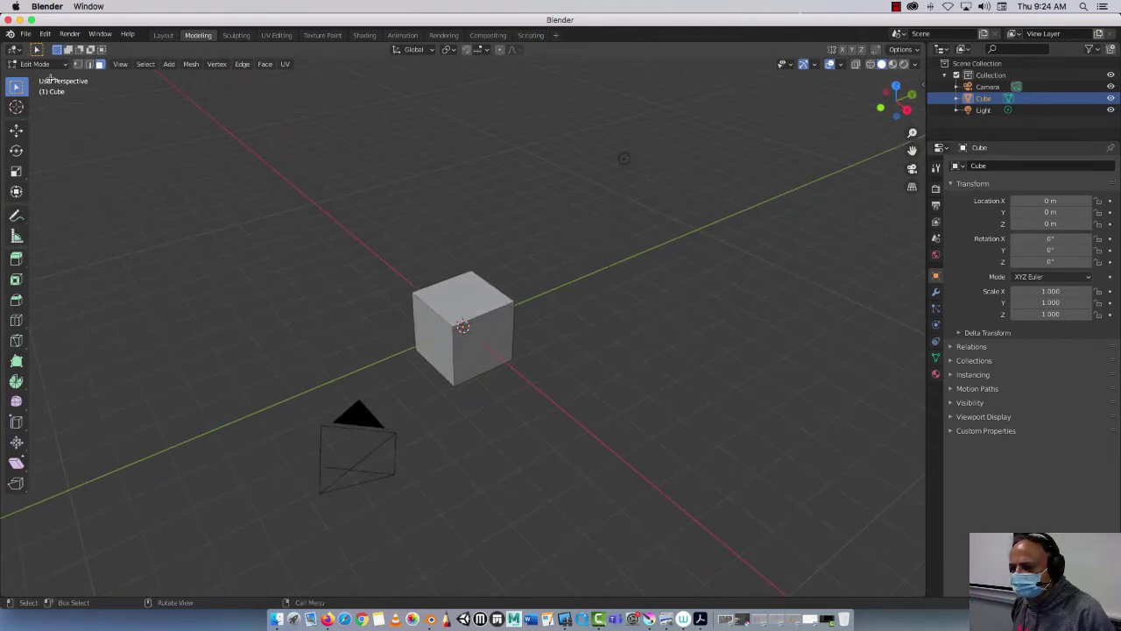
# Compare the Layout and Modeling workspaces and finish in the Layout workspace.
pyautogui.click(161, 36)
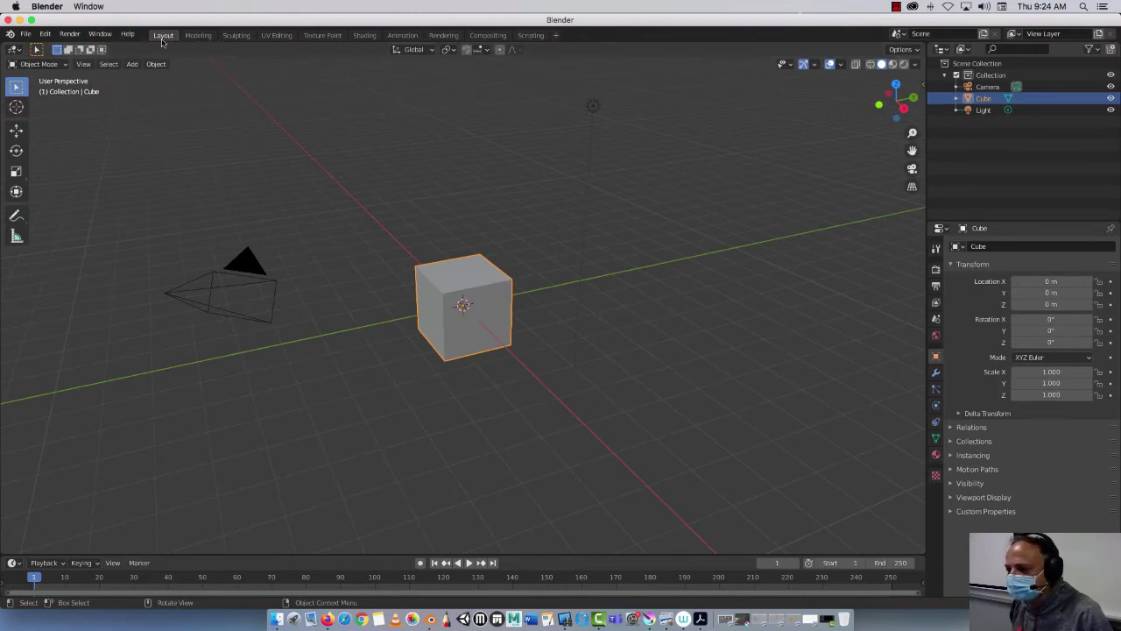
pyautogui.click(199, 37)
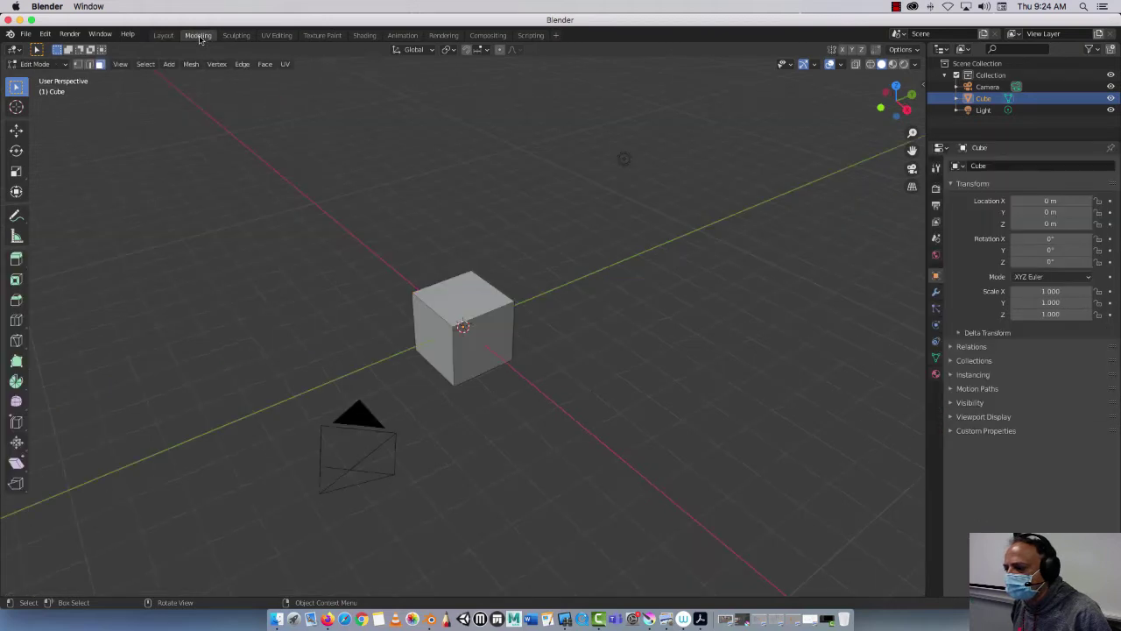
pyautogui.click(164, 35)
pyautogui.click(199, 37)
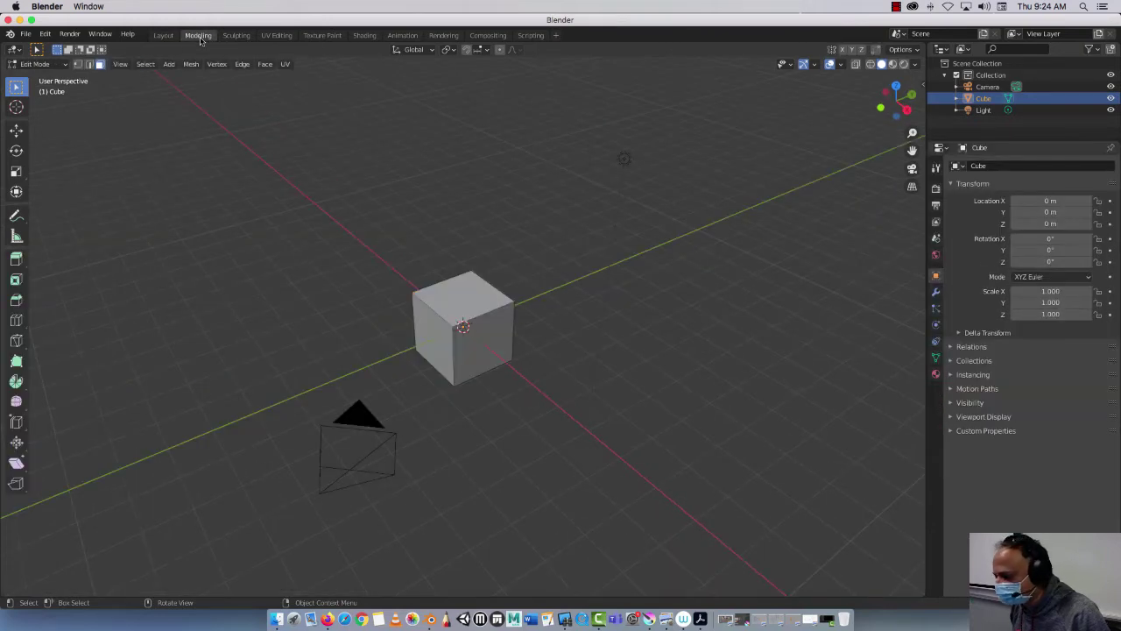
pyautogui.click(165, 36)
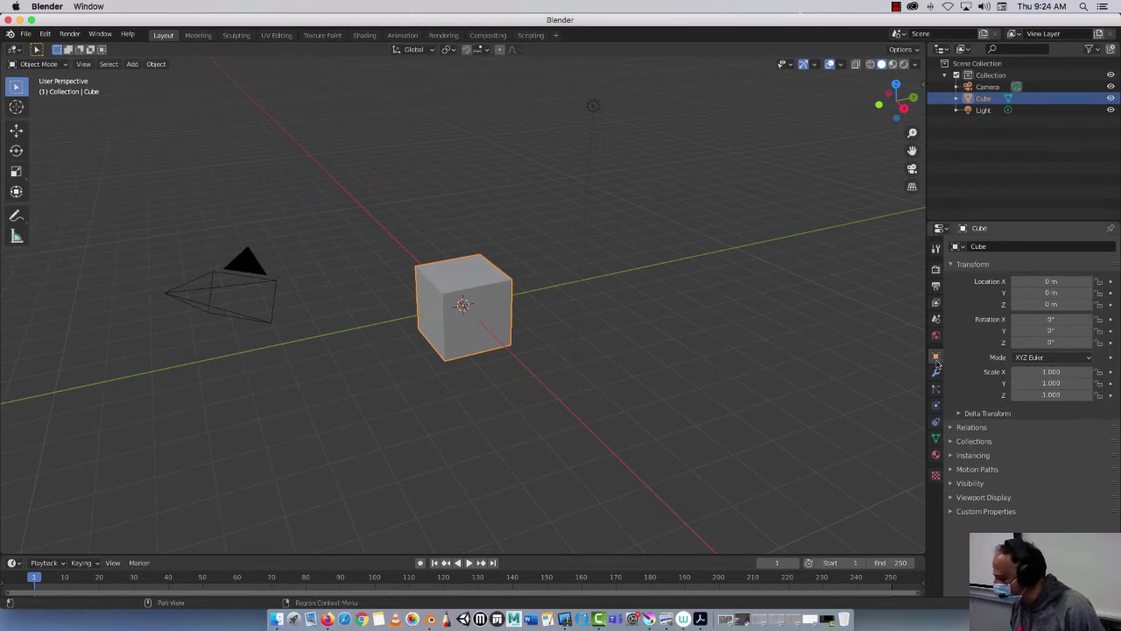
# Look at the cube's material properties and the texture properties, and return to its object properties.
pyautogui.click(936, 456)
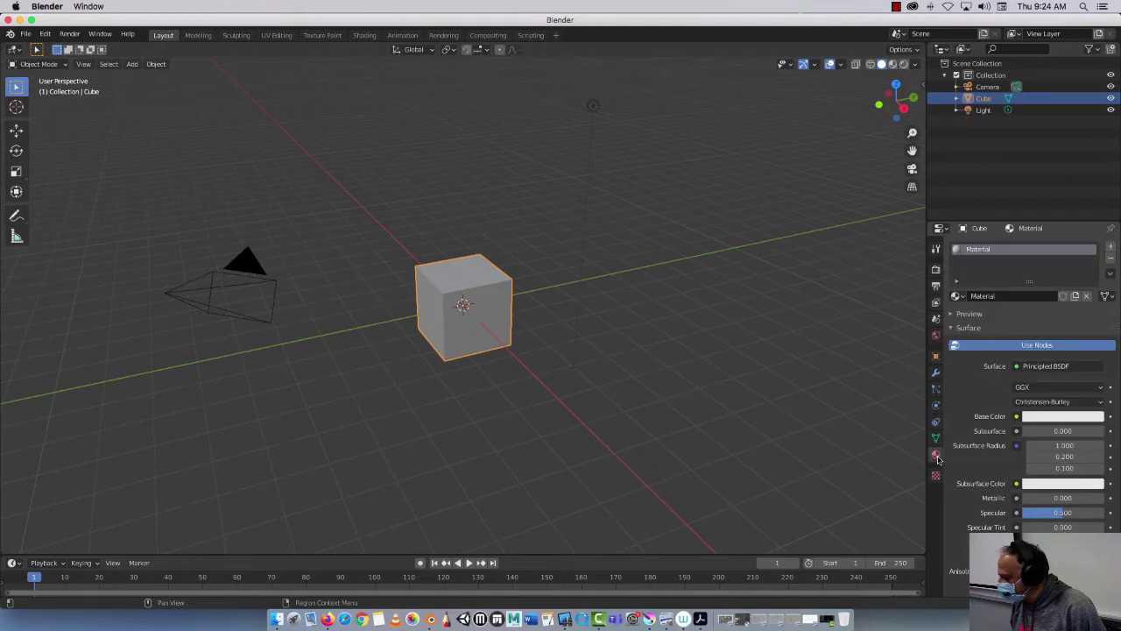
pyautogui.click(937, 475)
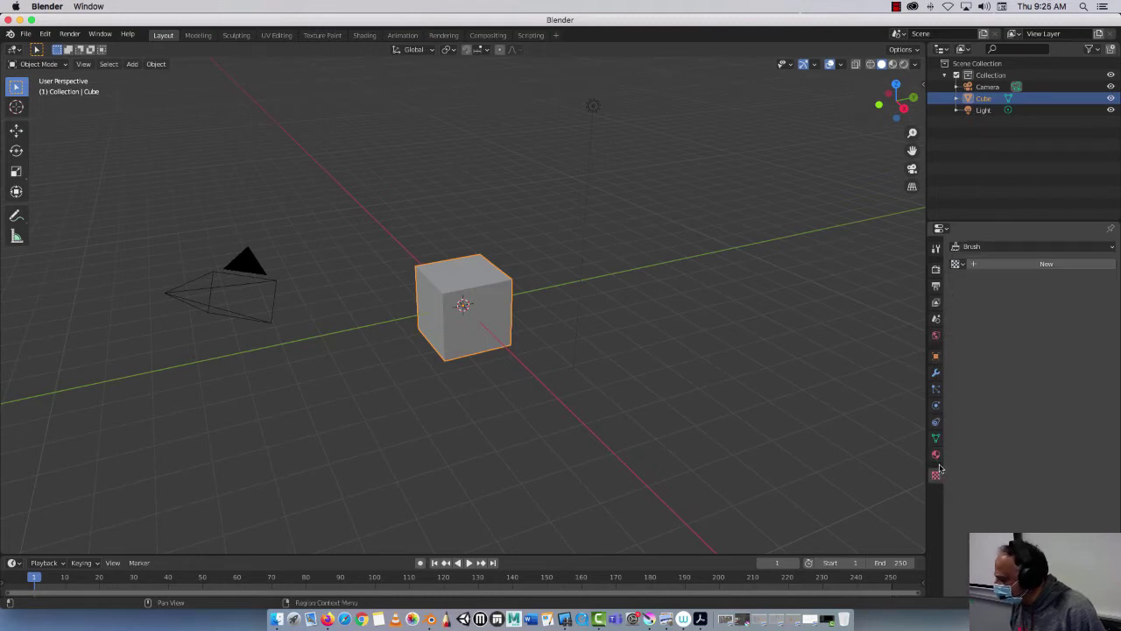
pyautogui.click(937, 358)
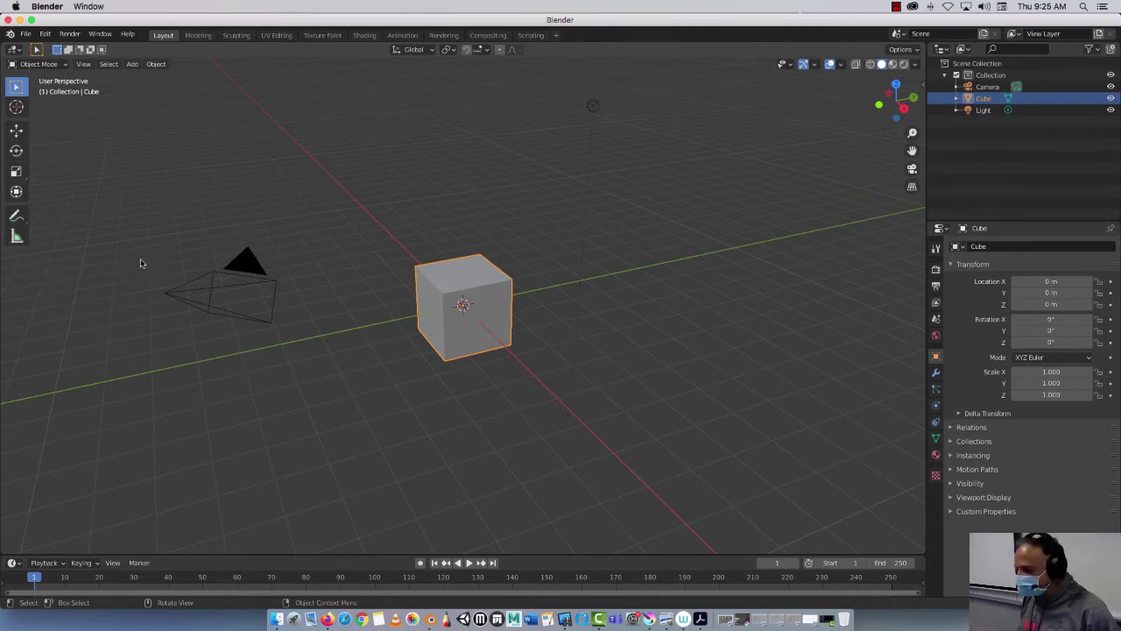
# Examine the cube from several sides by orbiting and panning the viewport.
pyautogui.moveTo(366, 327); pyautogui.dragTo(497, 328, button='middle')
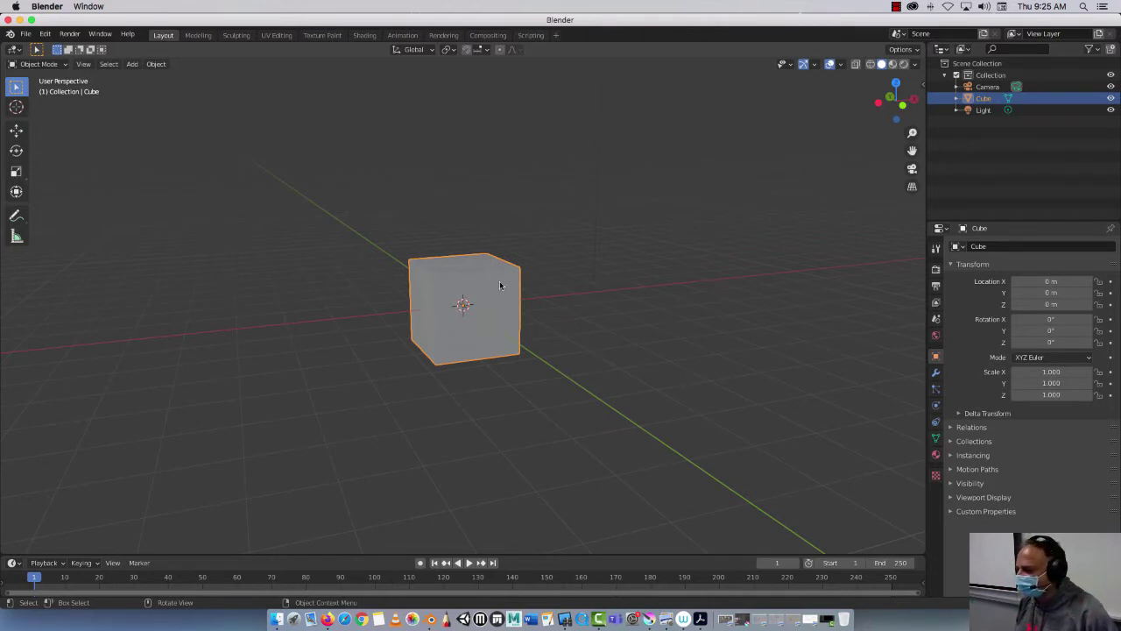
pyautogui.moveTo(605, 275); pyautogui.dragTo(385, 309, button='middle')
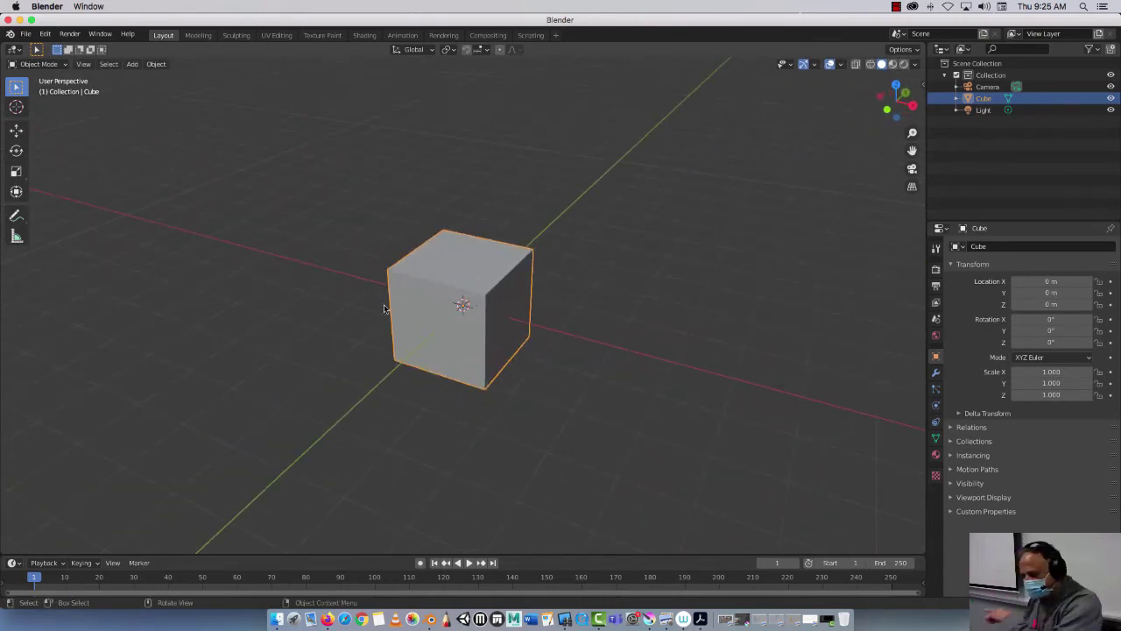
pyautogui.moveTo(508, 351); pyautogui.dragTo(381, 341, button='middle')
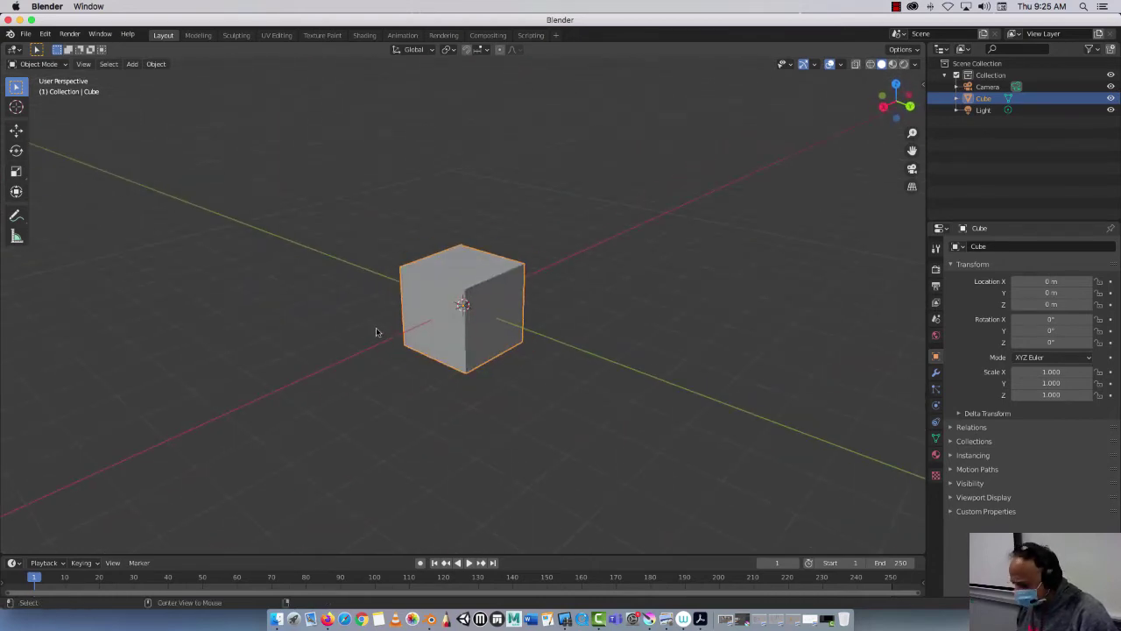
pyautogui.moveTo(452, 338); pyautogui.dragTo(641, 318, button='middle')
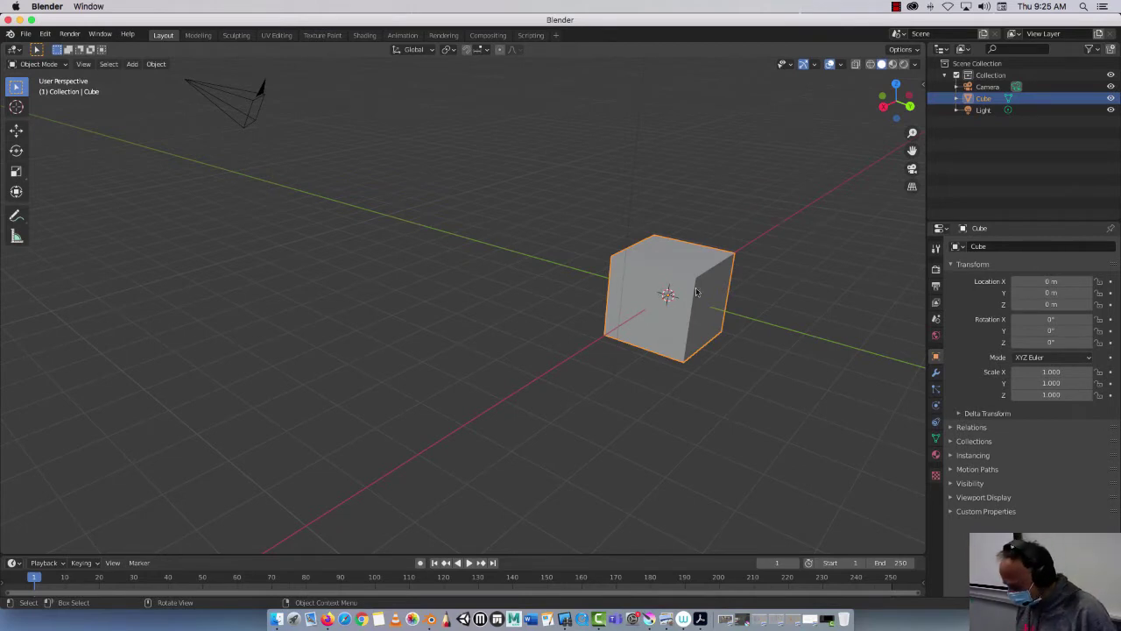
pyautogui.moveTo(709, 299); pyautogui.dragTo(592, 386, button='middle')
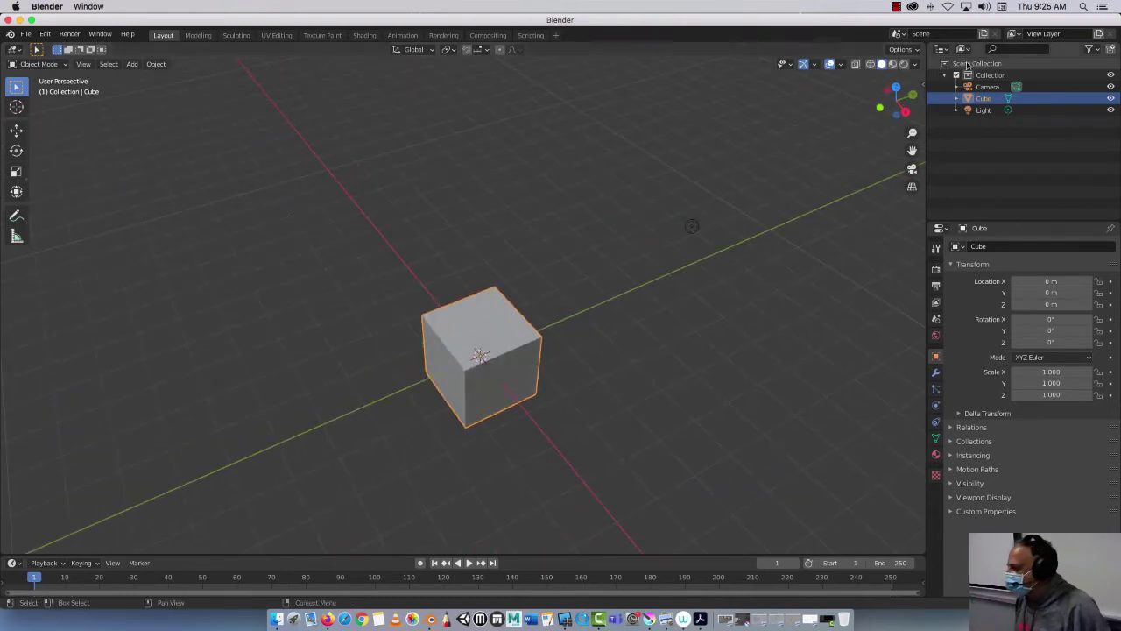
# View the cube from the top, right and bottom preset viewpoints, and rotate back to a free perspective view.
pyautogui.click(897, 88)
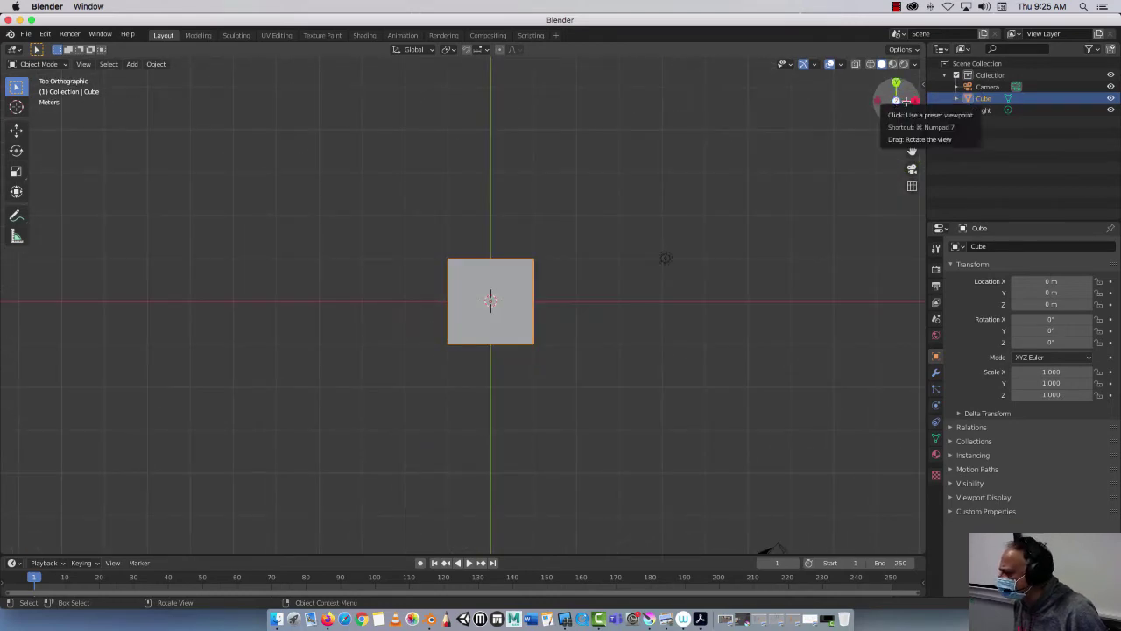
pyautogui.click(915, 101)
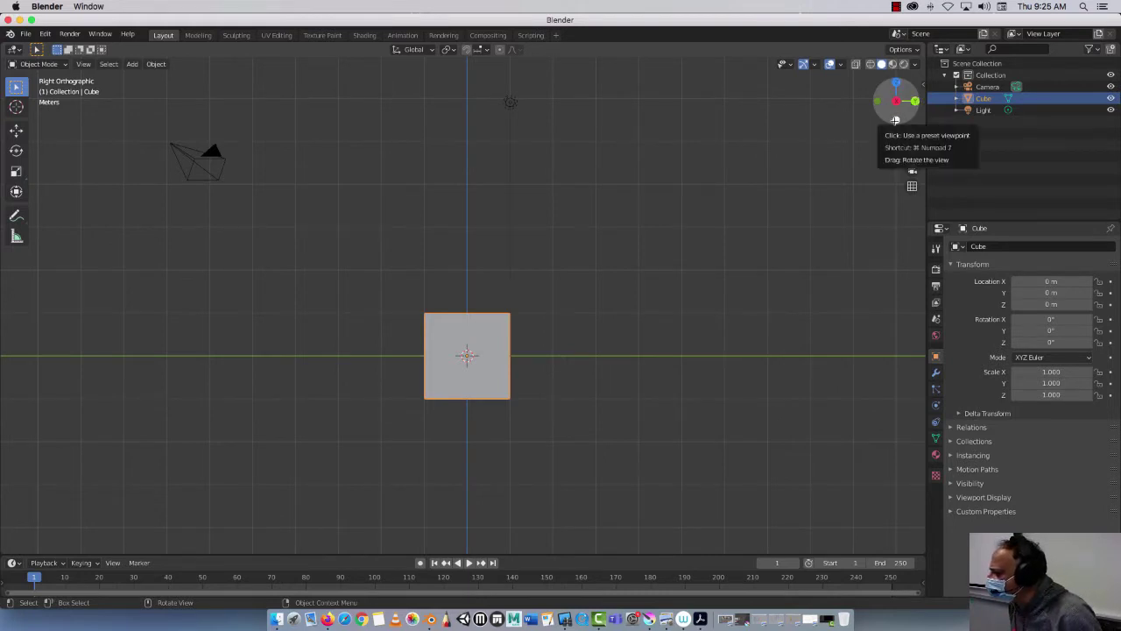
pyautogui.click(896, 119)
pyautogui.moveTo(894, 98); pyautogui.dragTo(908, 117)
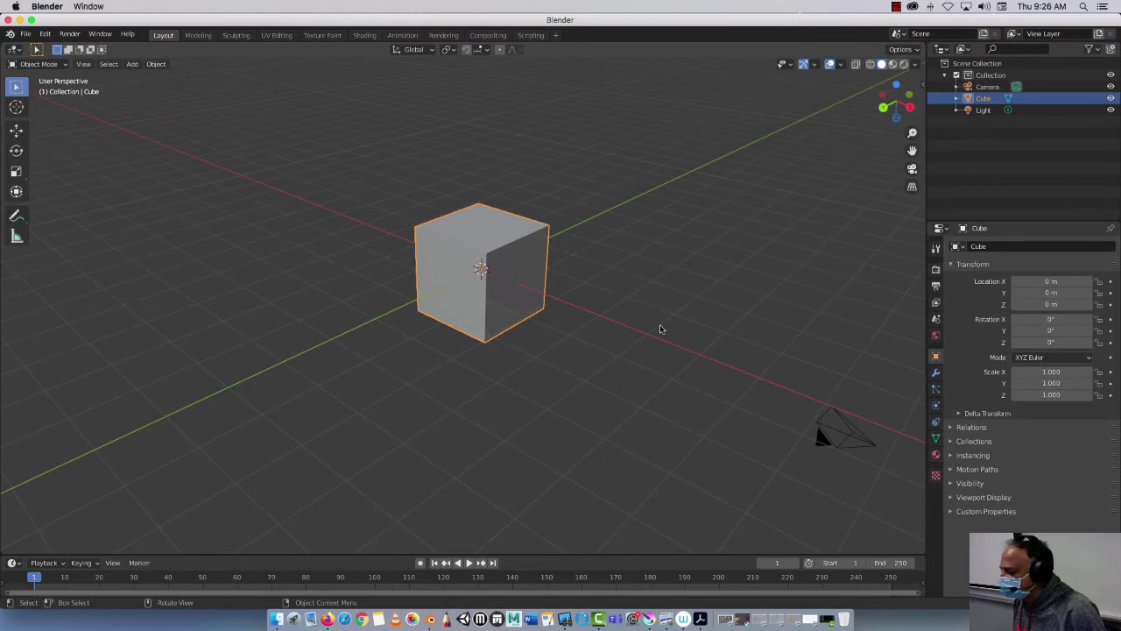
# Look at the cube, camera and light from nearer and farther by zooming and rotating the view.
pyautogui.scroll(-4, 659, 332)
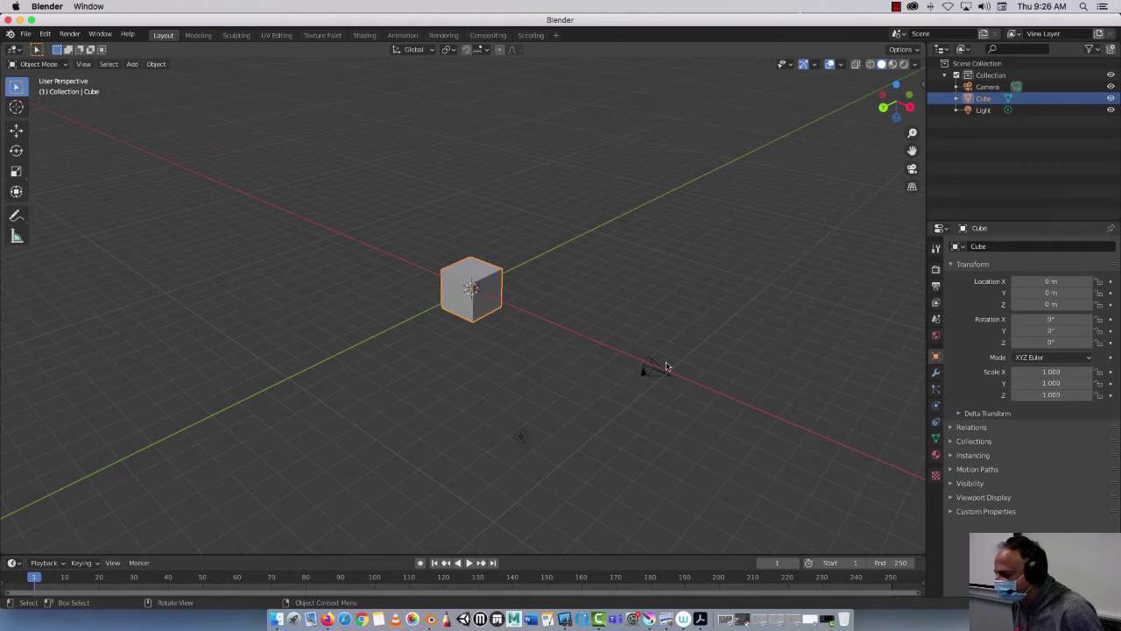
pyautogui.moveTo(895, 102)
pyautogui.mouseDown()
pyautogui.moveTo(883, 105)
pyautogui.moveTo(906, 116)
pyautogui.moveTo(898, 97)
pyautogui.moveTo(902, 110)
pyautogui.mouseUp()
pyautogui.scroll(-5, 491, 285)
pyautogui.scroll(10, 489, 282)
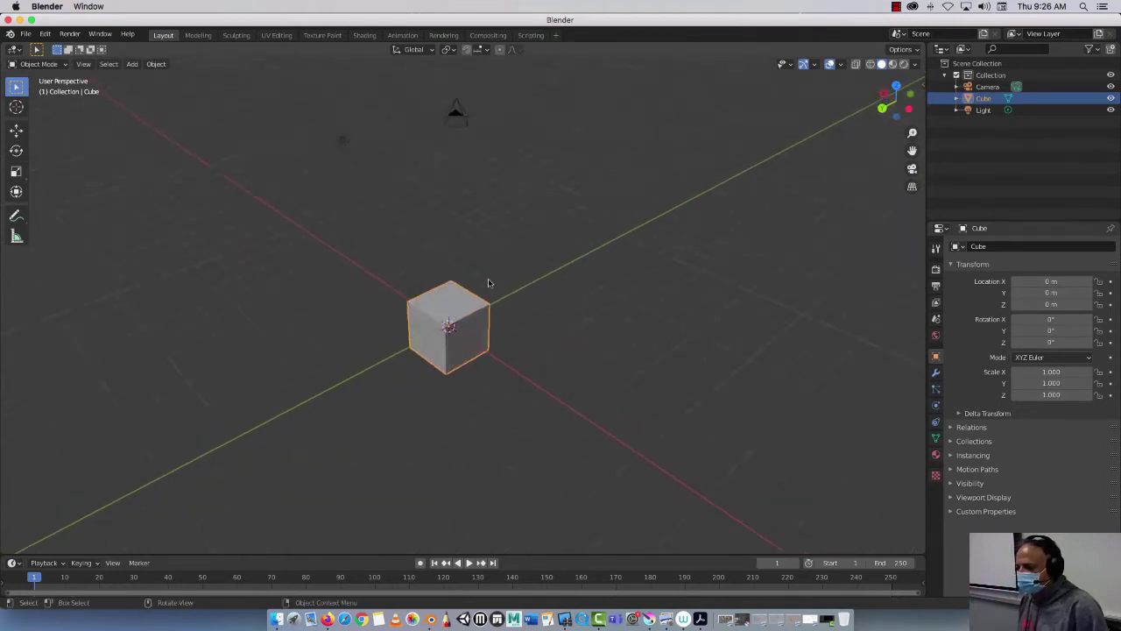
pyautogui.scroll(-7, 487, 280)
pyautogui.scroll(3, 488, 283)
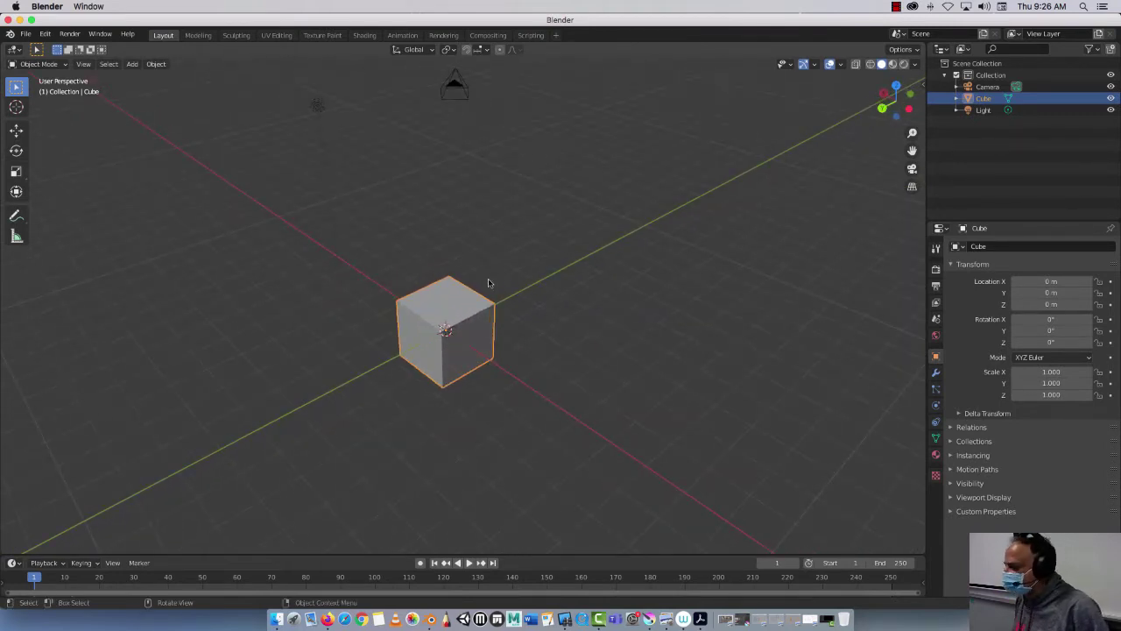
# Switch the viewport to orthographic projection, check the cube through the camera view, and return to the user view.
pyautogui.click(911, 187)
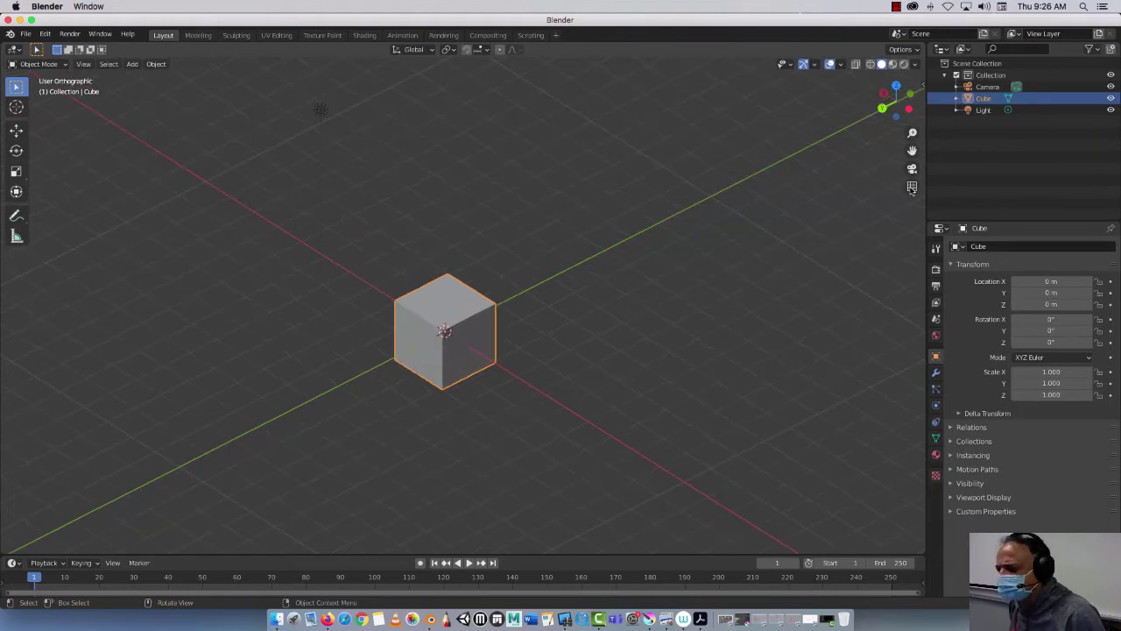
pyautogui.click(912, 169)
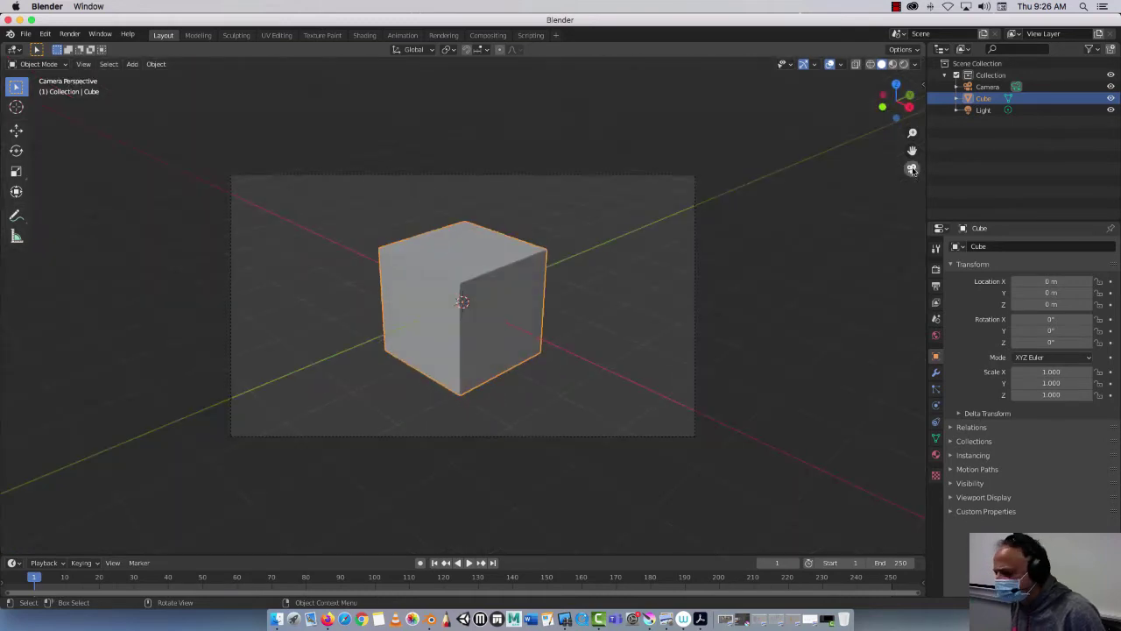
pyautogui.click(912, 169)
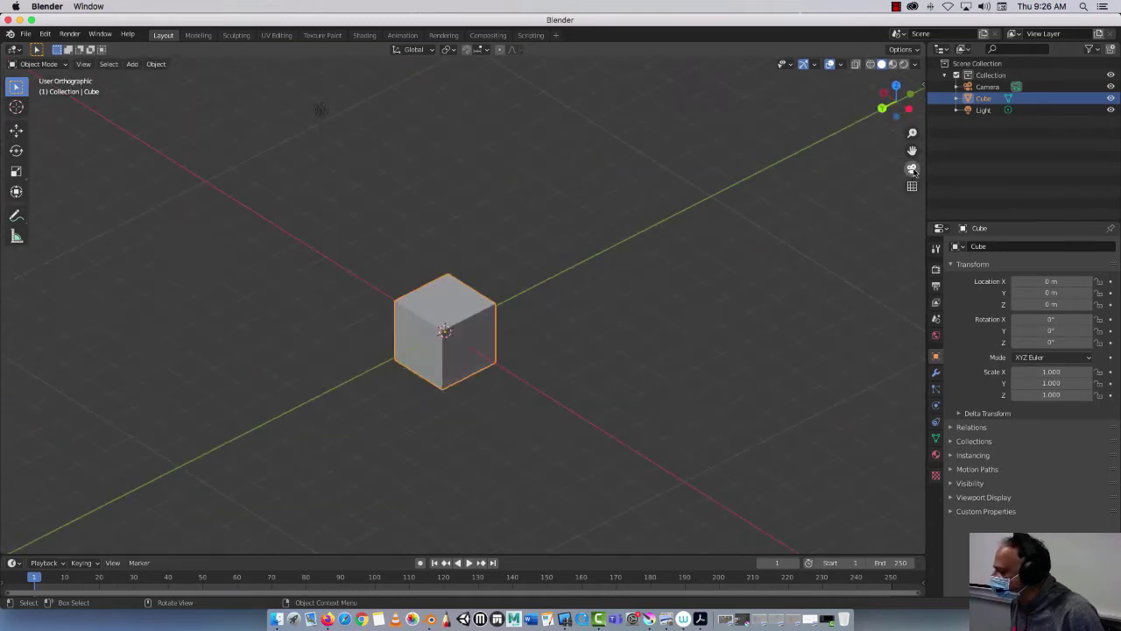
# Switch the viewport back to perspective projection and look at the cube from slightly different angles.
pyautogui.moveTo(582, 450); pyautogui.dragTo(625, 467, button='middle')
pyautogui.click(912, 187)
pyautogui.moveTo(556, 323); pyautogui.dragTo(531, 293, button='middle')
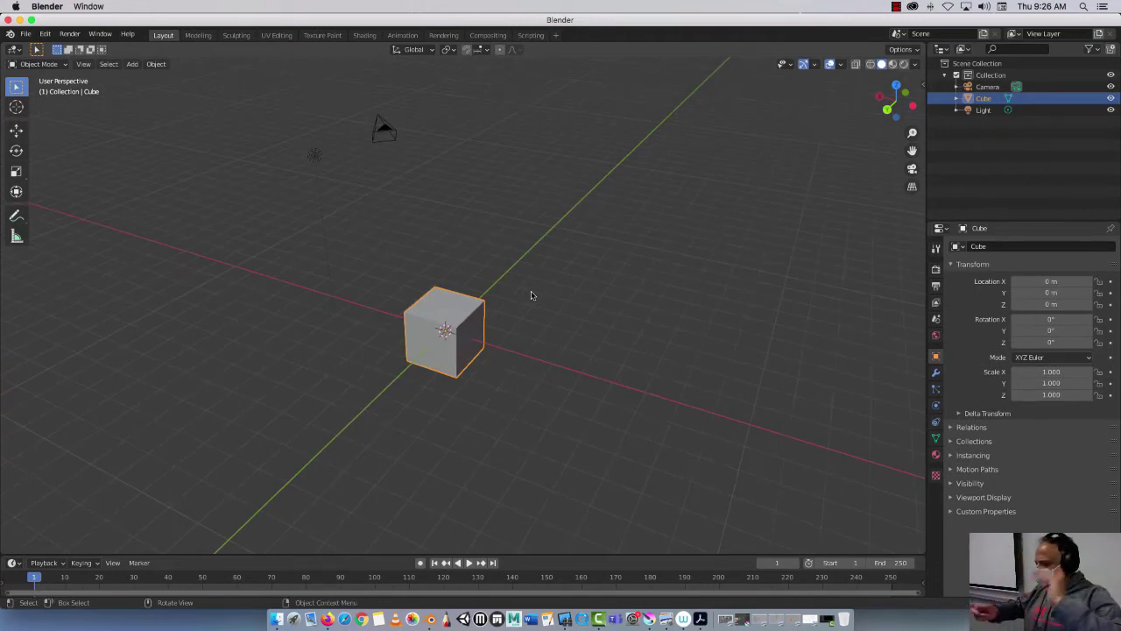
pyautogui.moveTo(531, 295); pyautogui.dragTo(478, 298, button='middle')
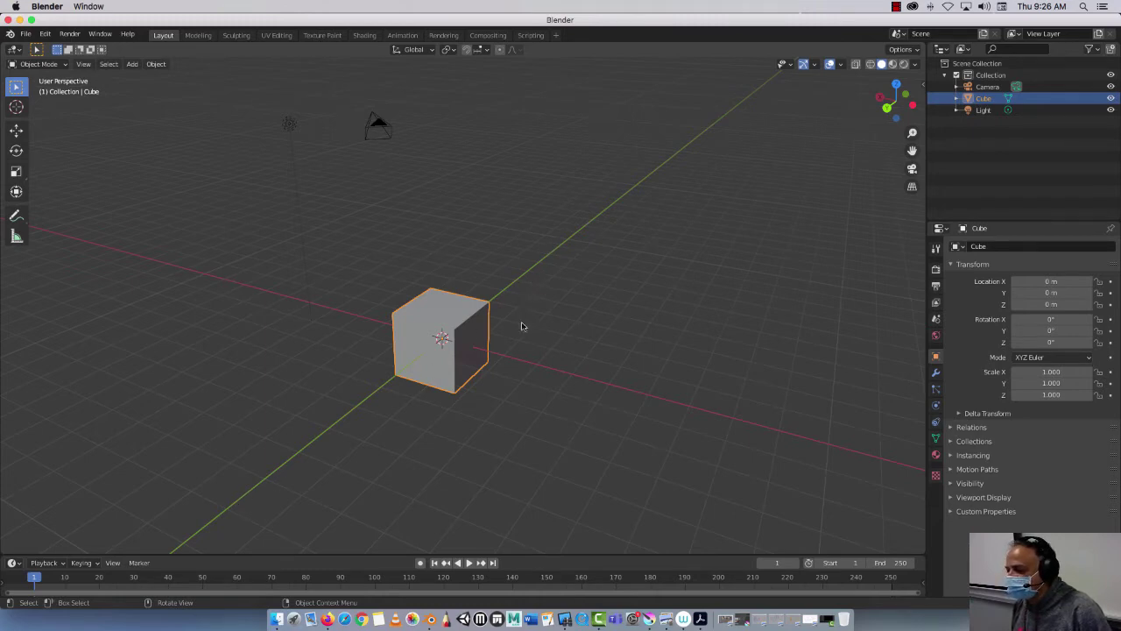
pyautogui.moveTo(520, 333)
pyautogui.mouseDown(button='middle')
pyautogui.moveTo(513, 240)
pyautogui.moveTo(520, 352)
pyautogui.mouseUp(button='middle')
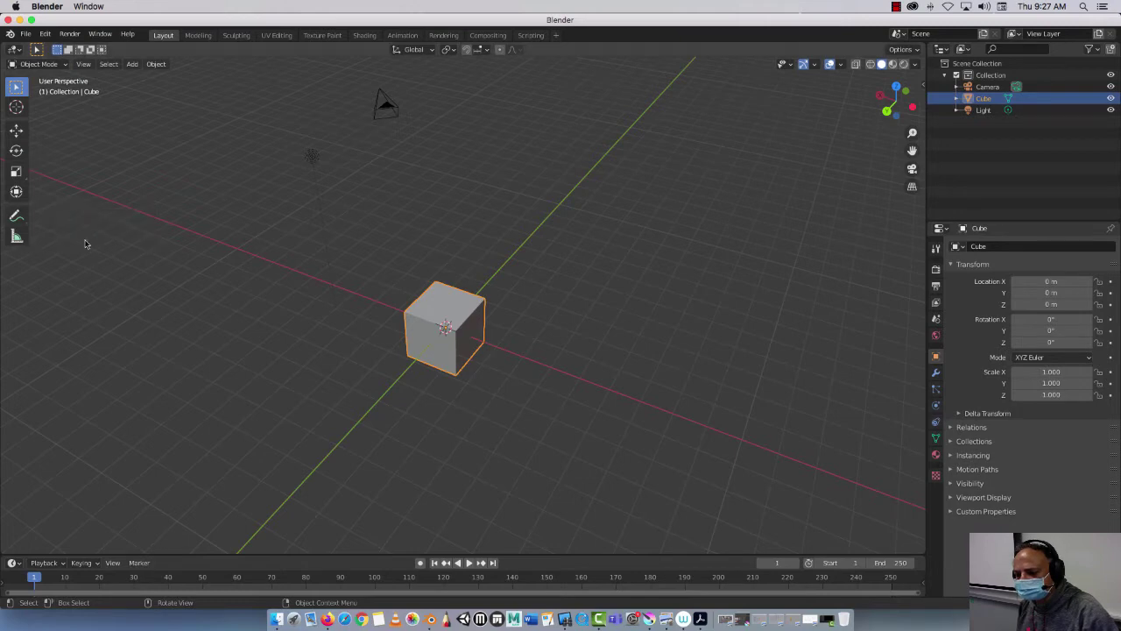
# Use the Move tool to slide the cube along the X axis to about -6.95 m, and reset its Location X to 0 m.
pyautogui.click(18, 132)
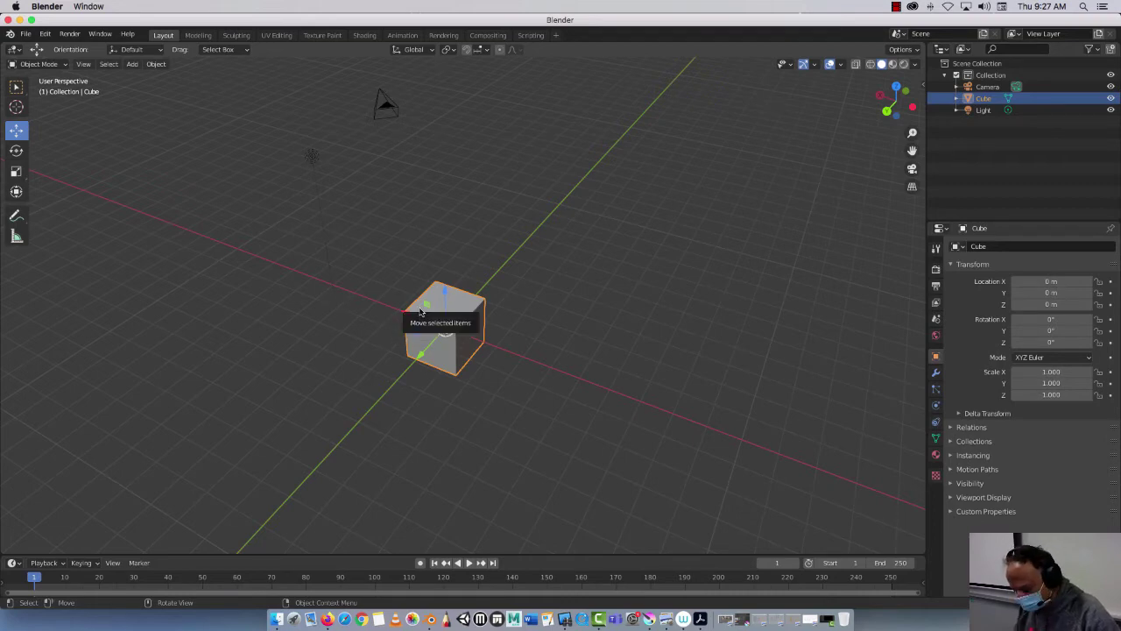
pyautogui.moveTo(420, 311); pyautogui.dragTo(613, 389)
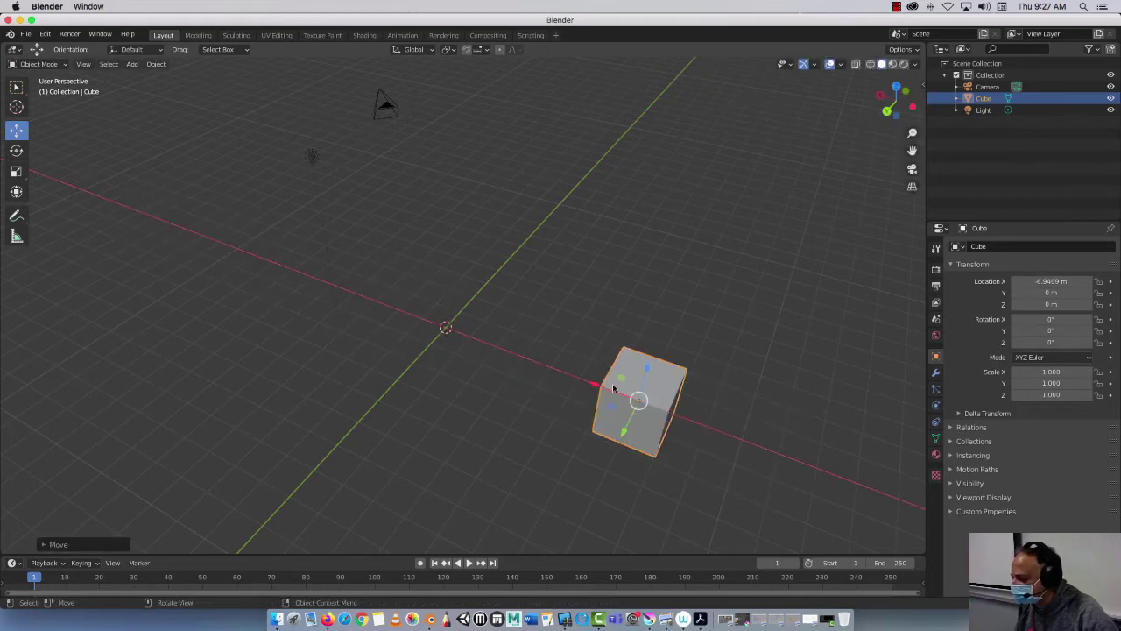
pyautogui.click(1058, 282)
pyautogui.write('0')
pyautogui.press('Return')
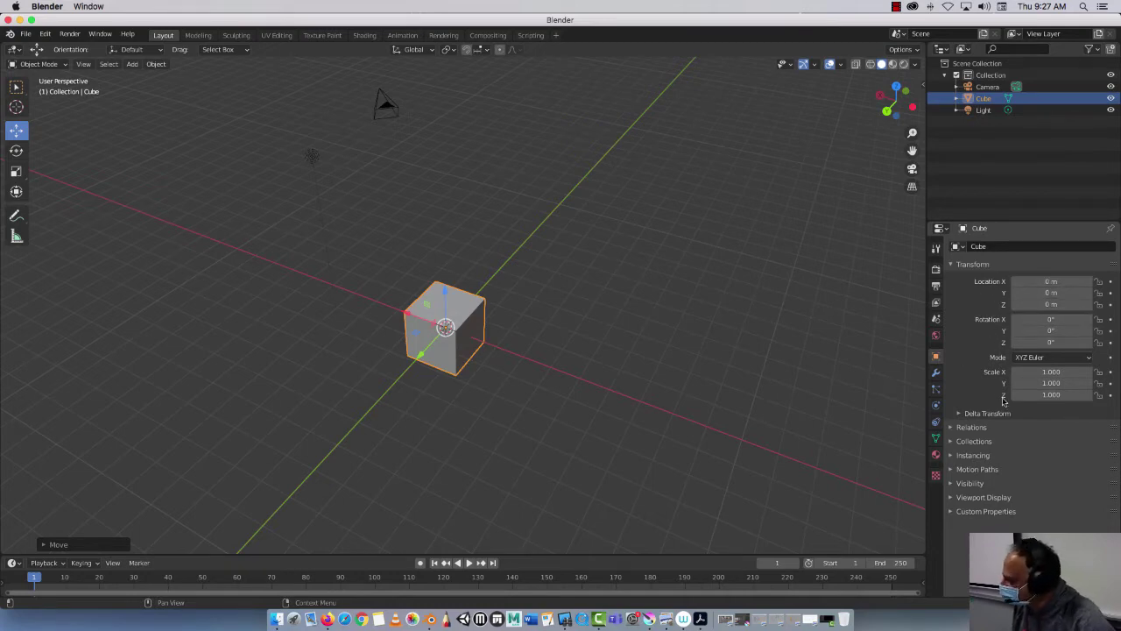
# Raise the cube about 2.33 m along Z, and grab it with X, Y and Z constraints, placing it at about 3.56 m on Z.
pyautogui.moveTo(440, 299); pyautogui.dragTo(443, 235)
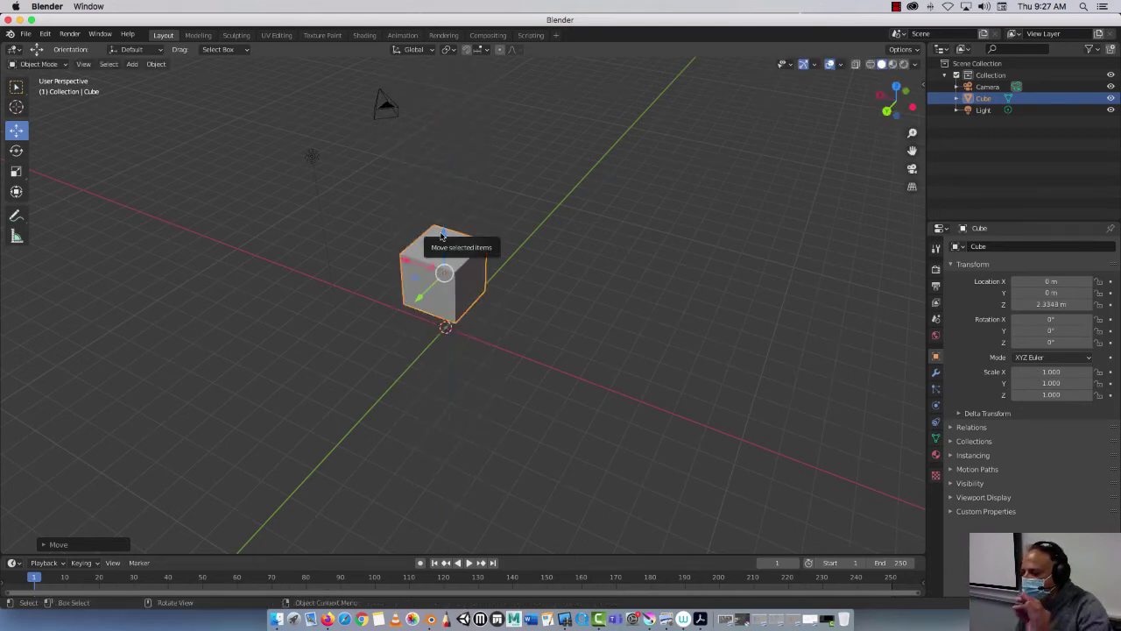
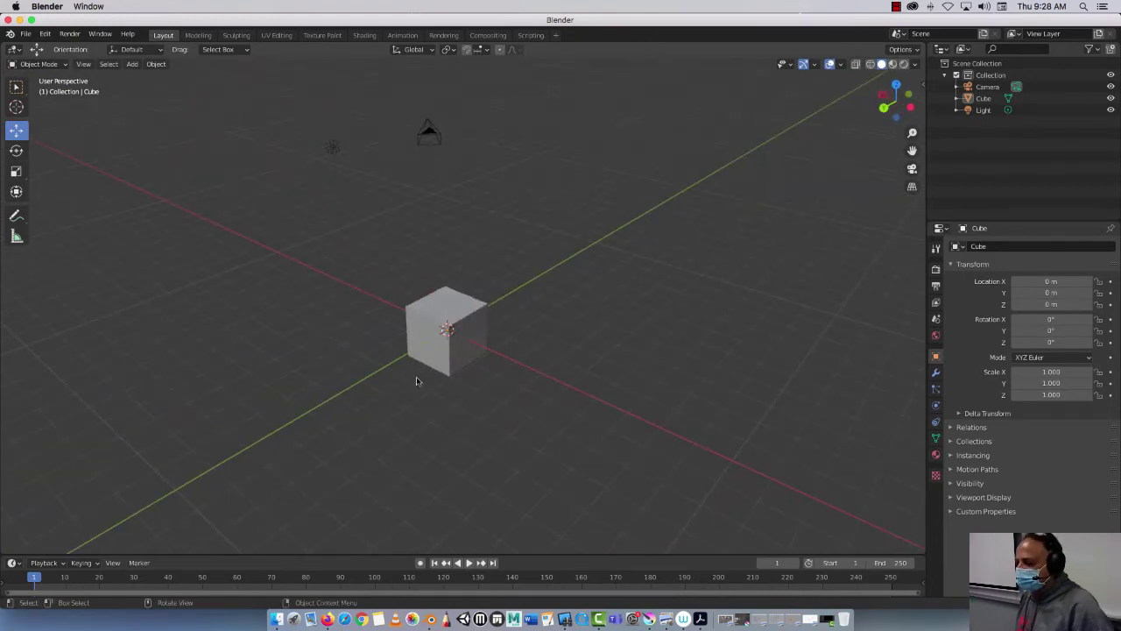
pyautogui.click(427, 304)
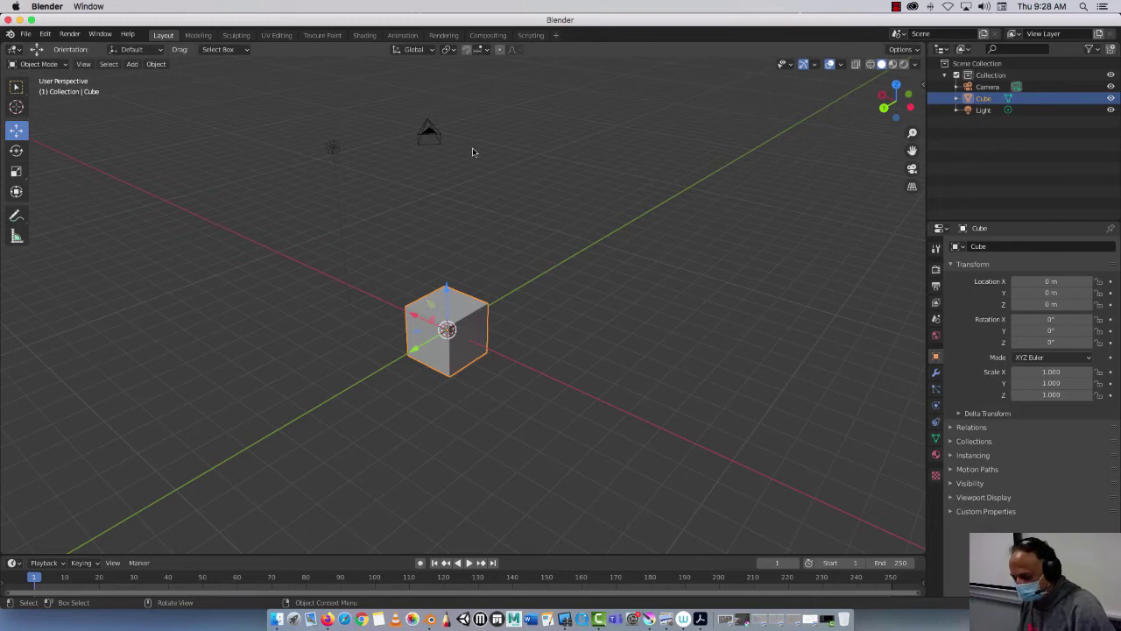
pyautogui.press('g')
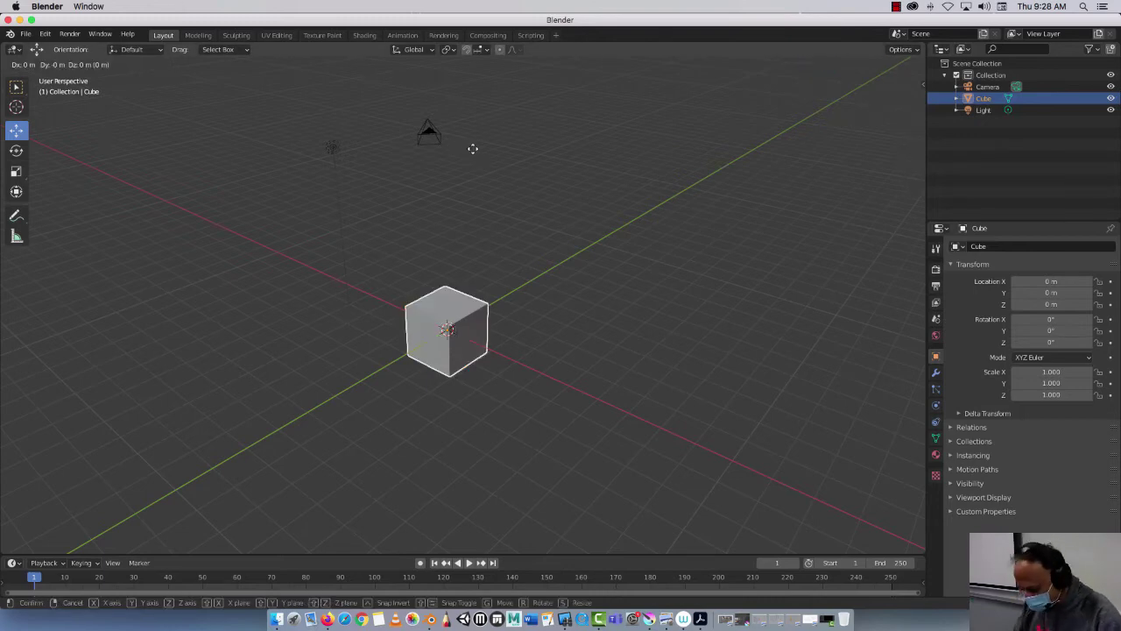
pyautogui.press('x')
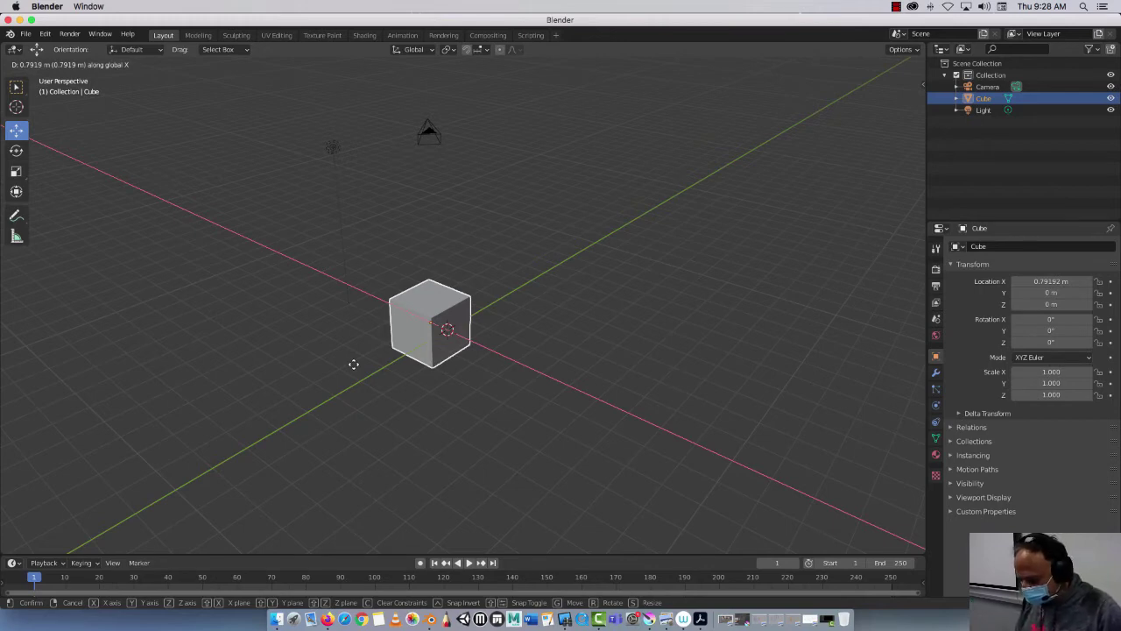
pyautogui.press('y')
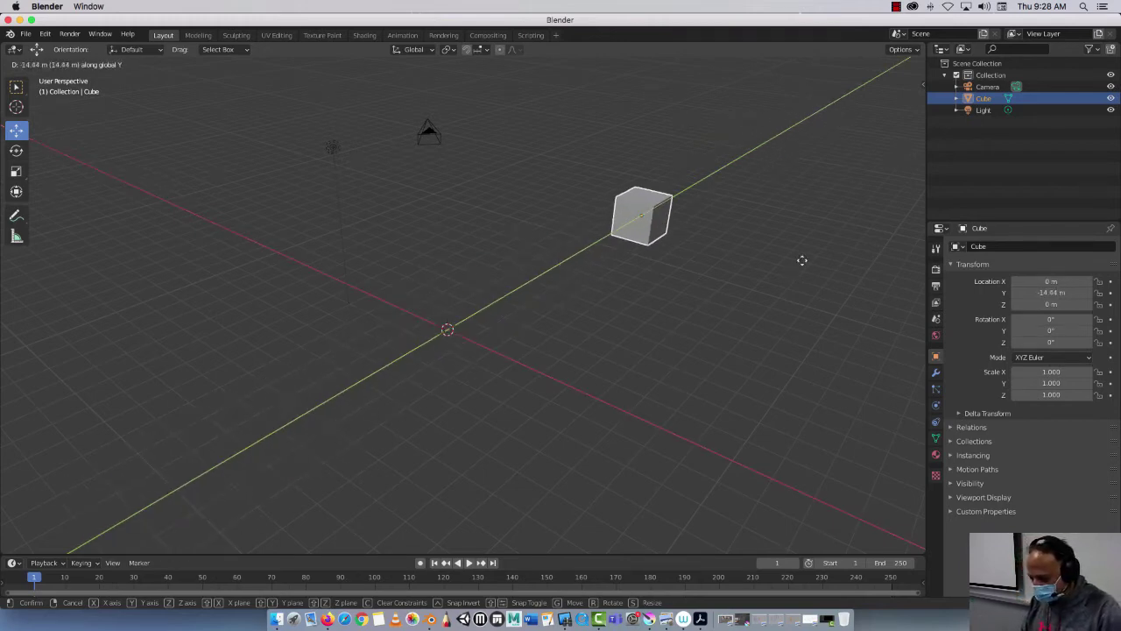
pyautogui.press('z')
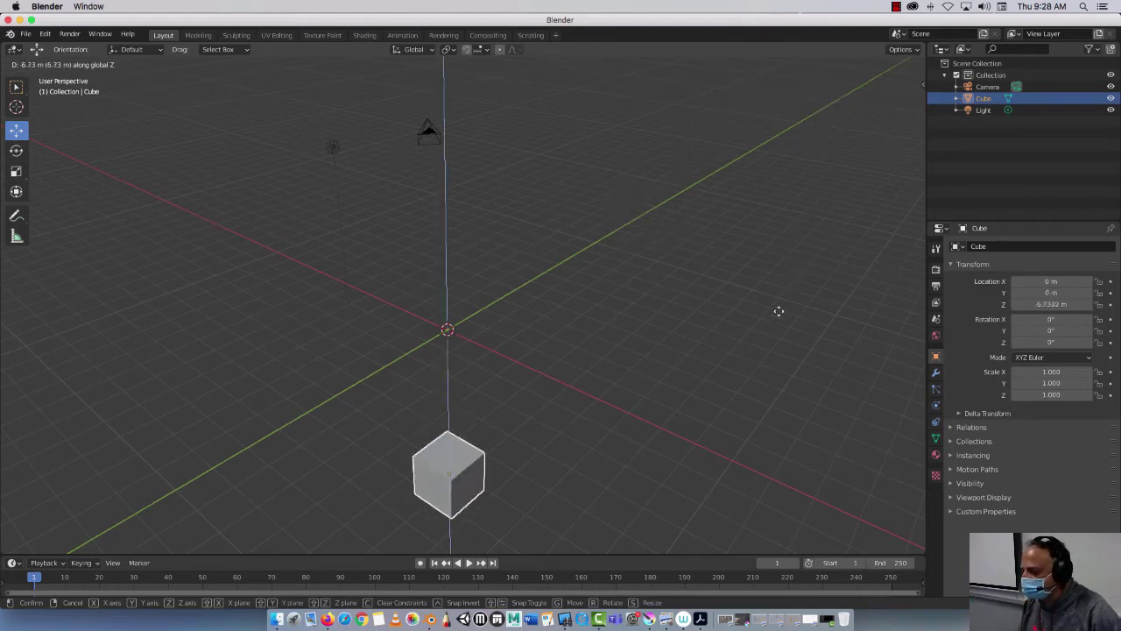
pyautogui.click(445, 543)
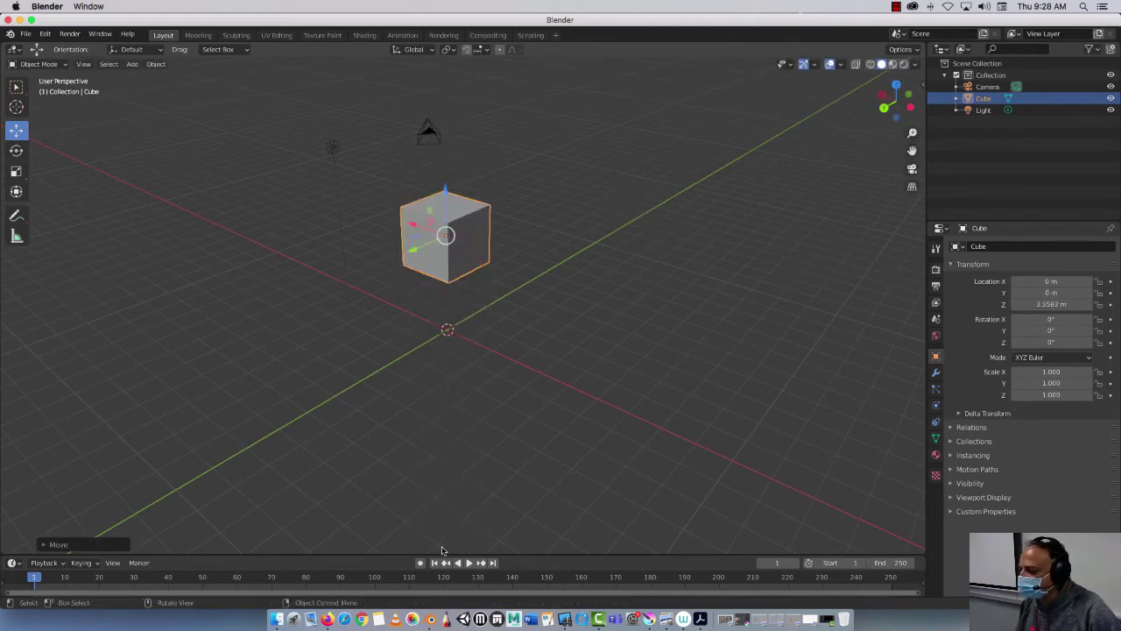
# Move the cube along single axes to about X -3.91 m and Y -5.66 m, and lower it to about 2.55 m on Z.
pyautogui.moveTo(413, 251); pyautogui.dragTo(640, 210)
pyautogui.moveTo(611, 140); pyautogui.dragTo(627, 243)
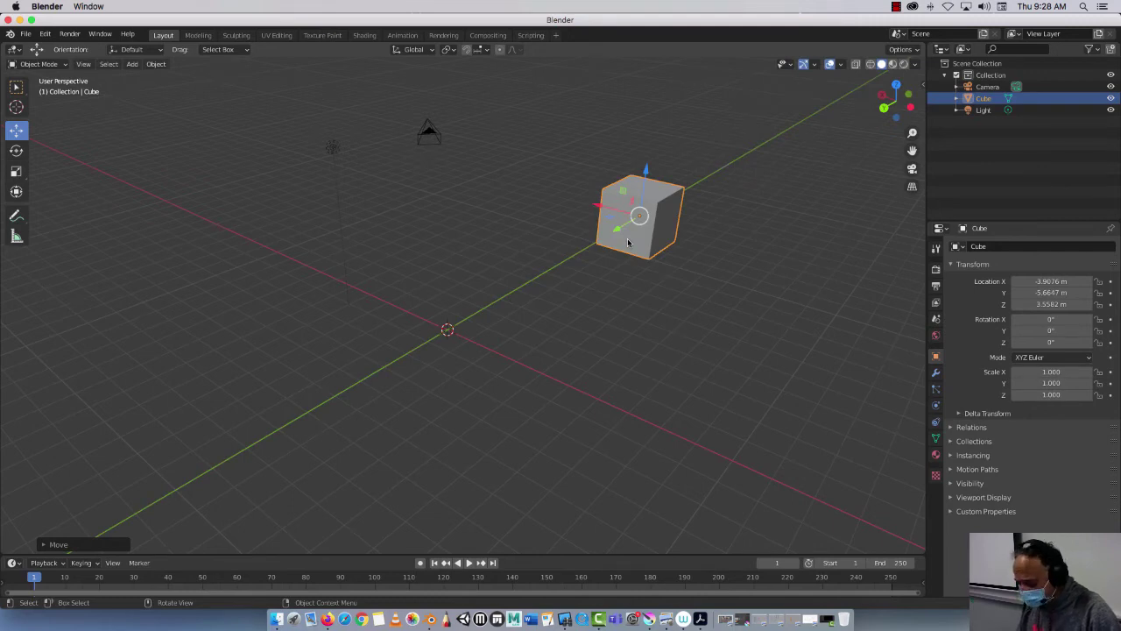
pyautogui.press('g')
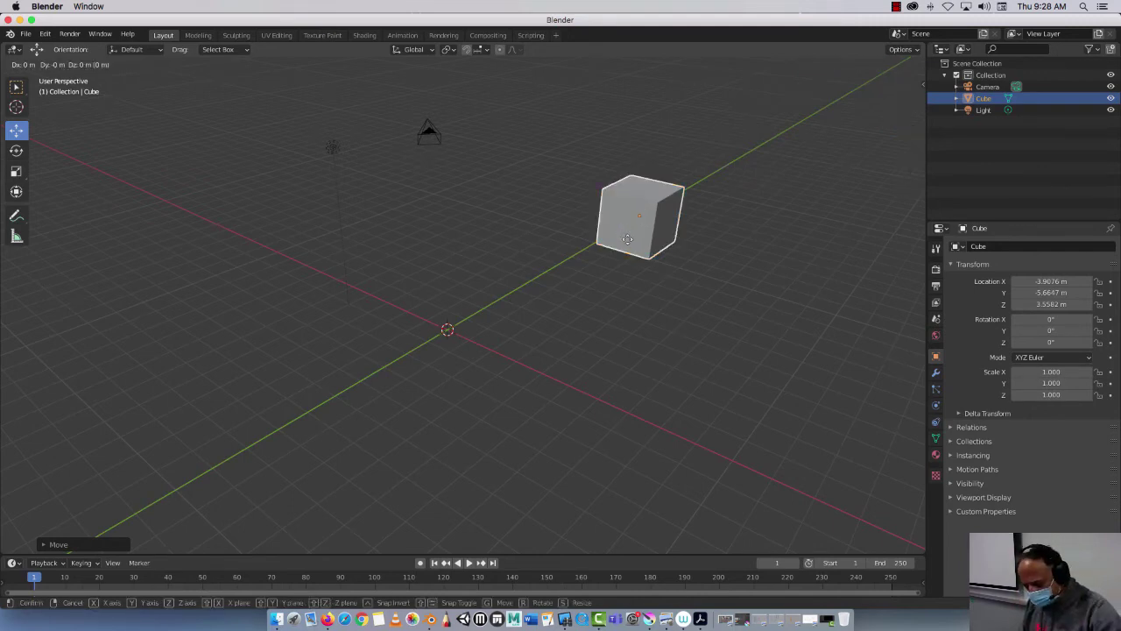
pyautogui.press('z')
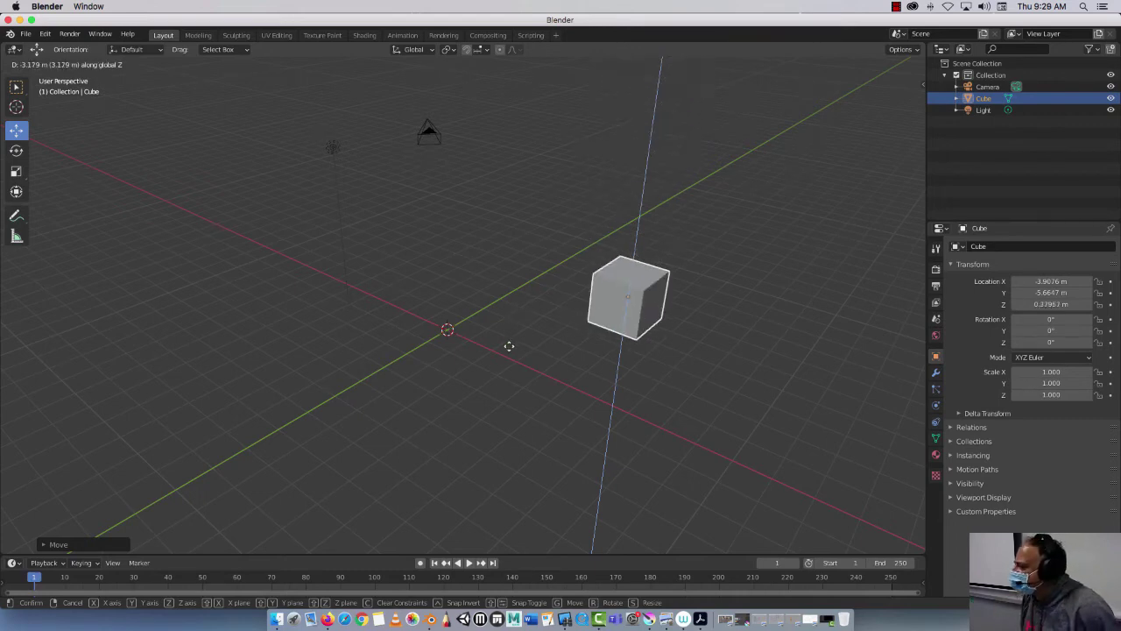
pyautogui.click(543, 261)
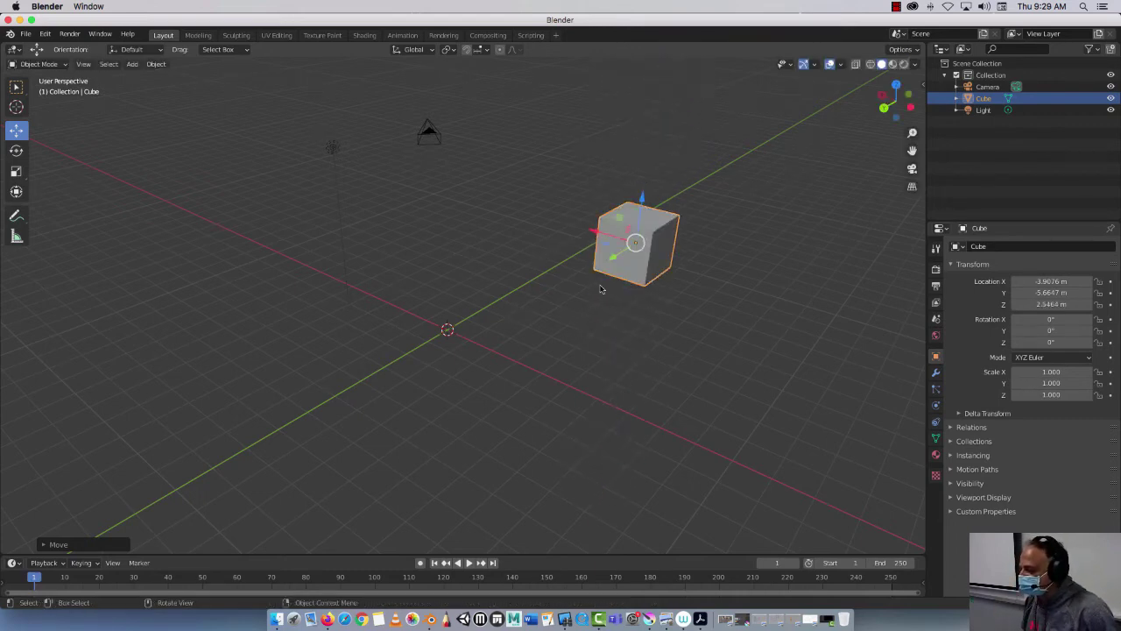
# Select the cube, camera and light together and view them from a lower angle.
pyautogui.scroll(5, 601, 288)
pyautogui.scroll(-5, 615, 354)
pyautogui.scroll(-2, 615, 355)
pyautogui.scroll(4, 615, 355)
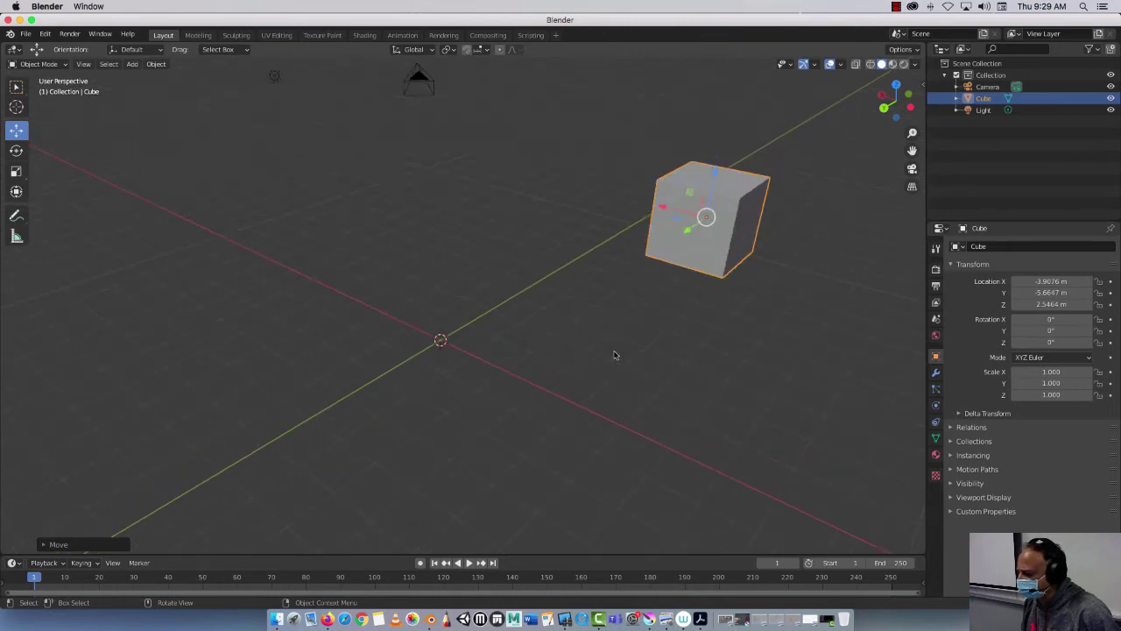
pyautogui.press('a')
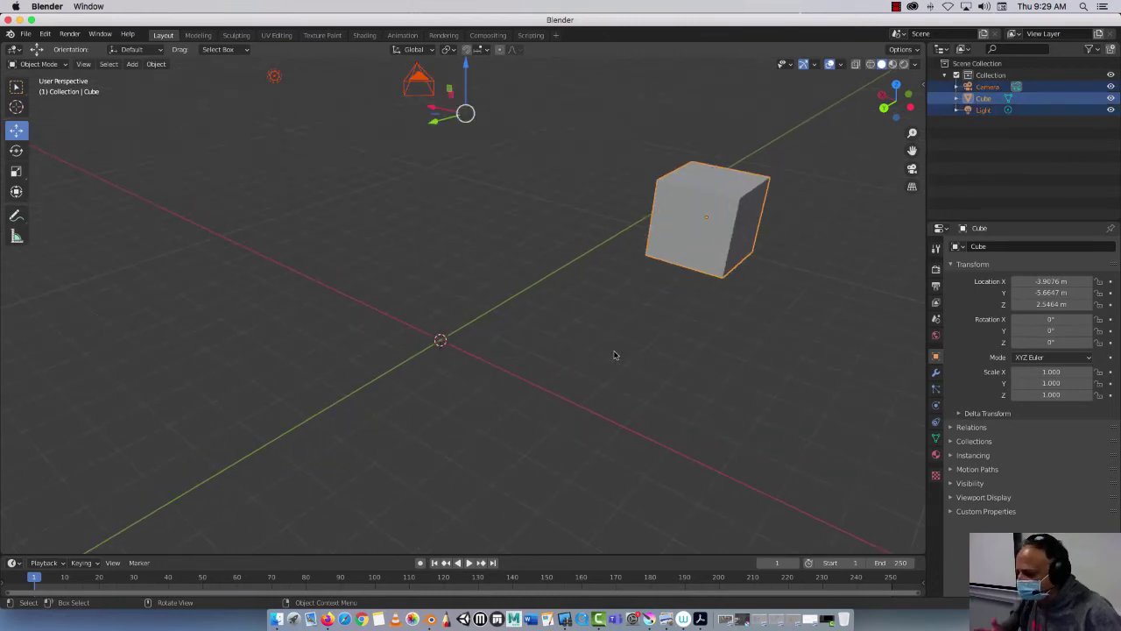
pyautogui.moveTo(636, 331); pyautogui.dragTo(671, 271, button='middle')
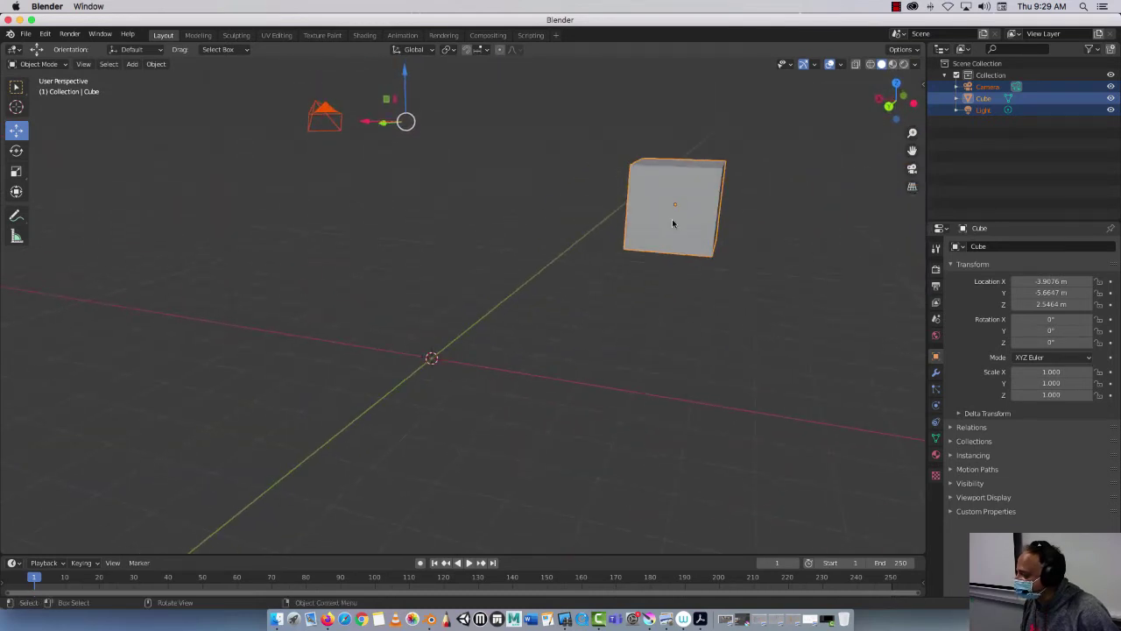
# Set the cube's X, Y and Z location values to 0 m to return it to the world origin.
pyautogui.click(1066, 281)
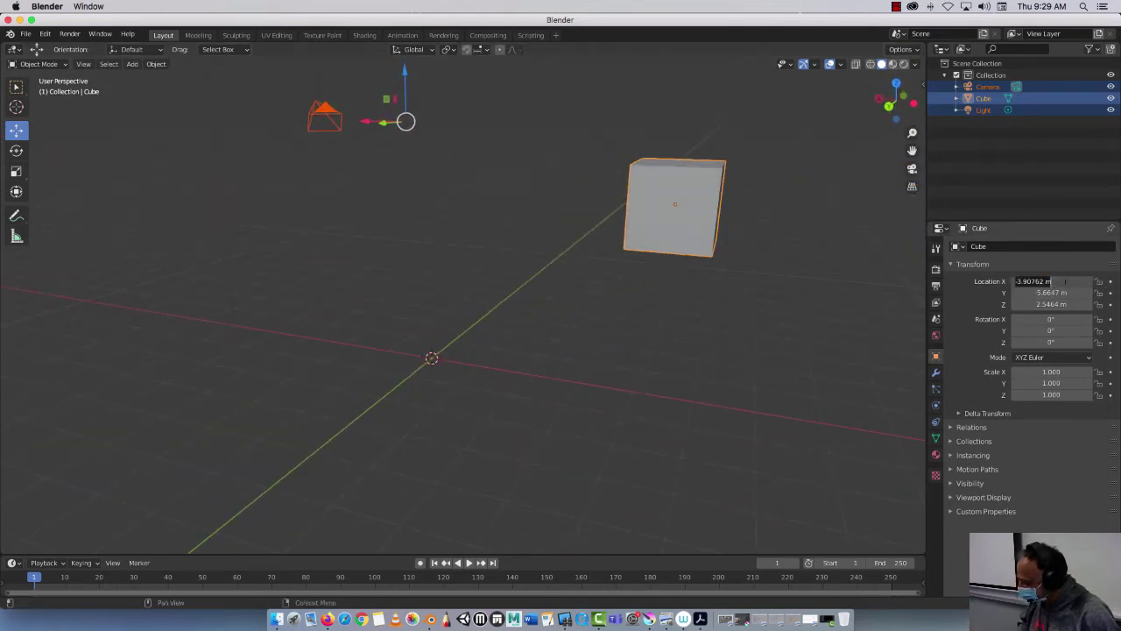
pyautogui.write('0')
pyautogui.press('Tab')
pyautogui.write('0')
pyautogui.press('Tab')
pyautogui.write('0')
pyautogui.press('Tab')
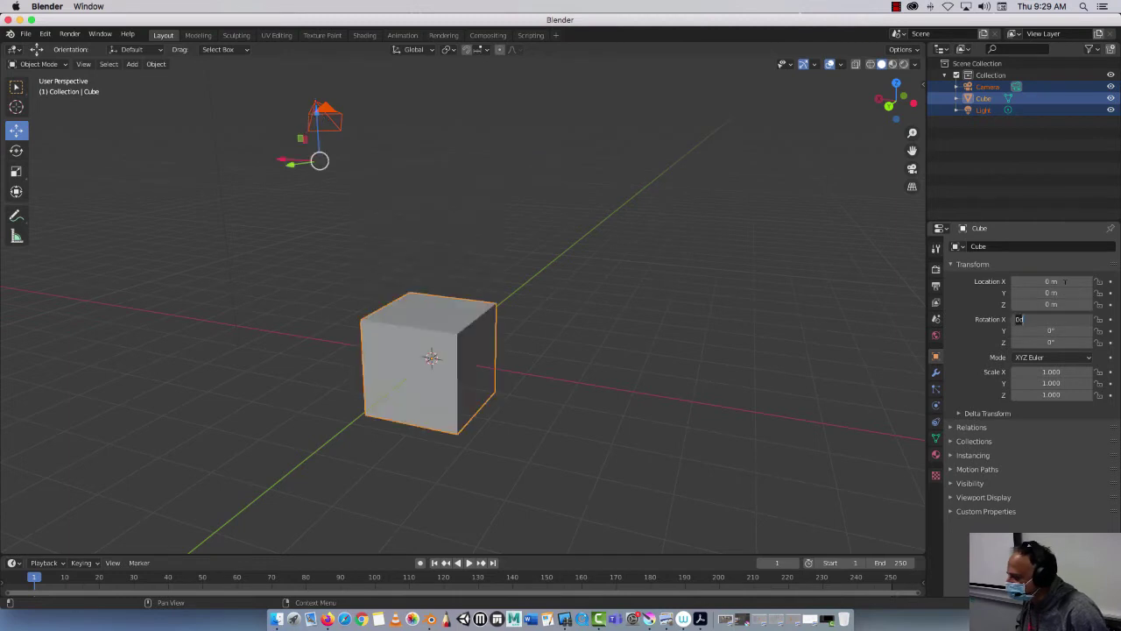
pyautogui.press('Return')
# Clear the selection of all objects, and delete only the cube from the scene.
pyautogui.moveTo(663, 346)
pyautogui.mouseDown(button='middle')
pyautogui.moveTo(600, 348)
pyautogui.moveTo(604, 336)
pyautogui.moveTo(654, 344)
pyautogui.mouseUp(button='middle')
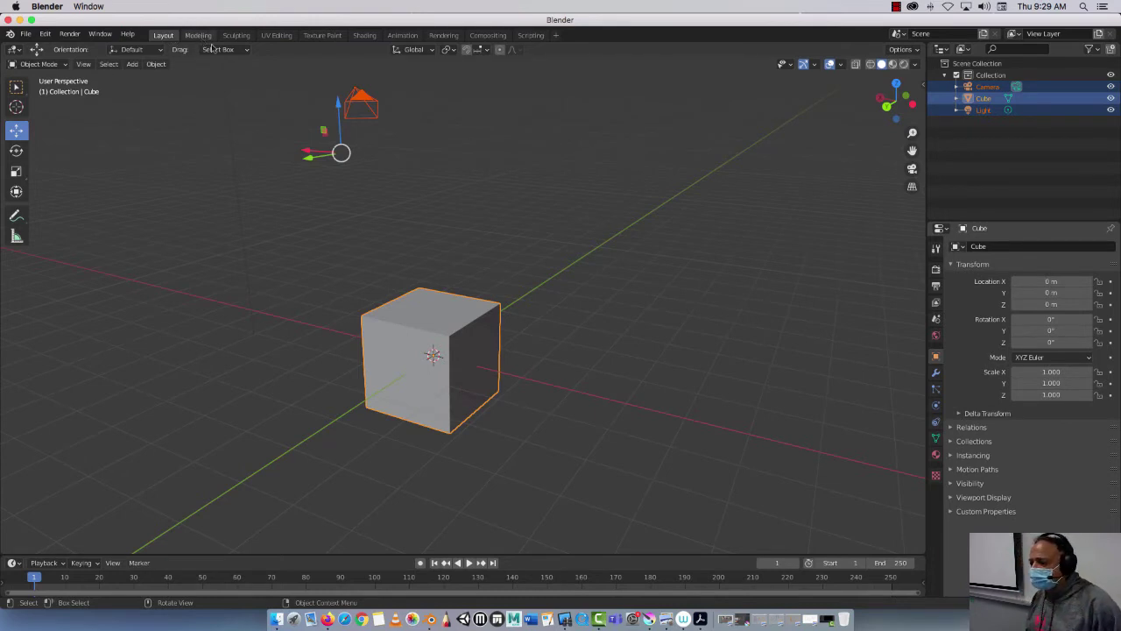
pyautogui.hotkey('alt', 'a')
pyautogui.click(441, 311)
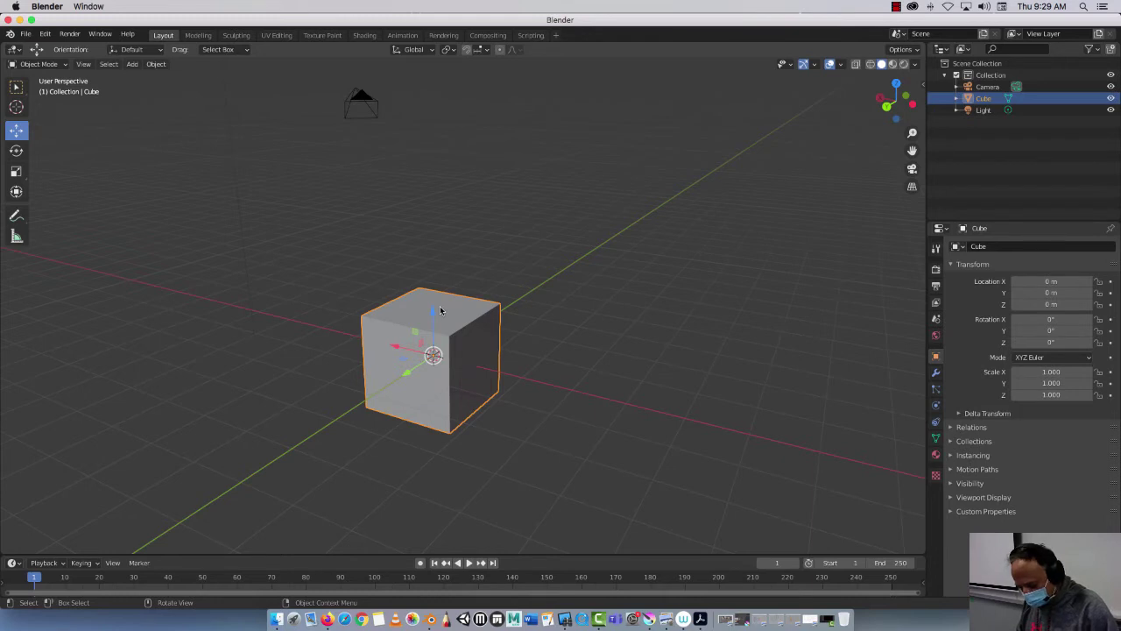
pyautogui.press('x')
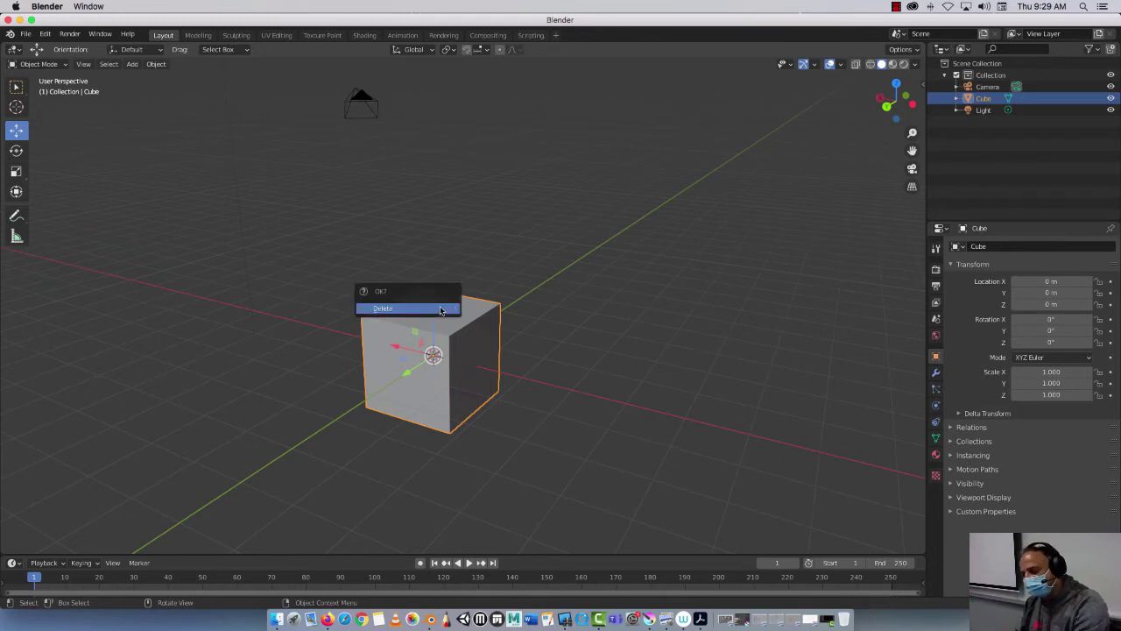
pyautogui.click(435, 309)
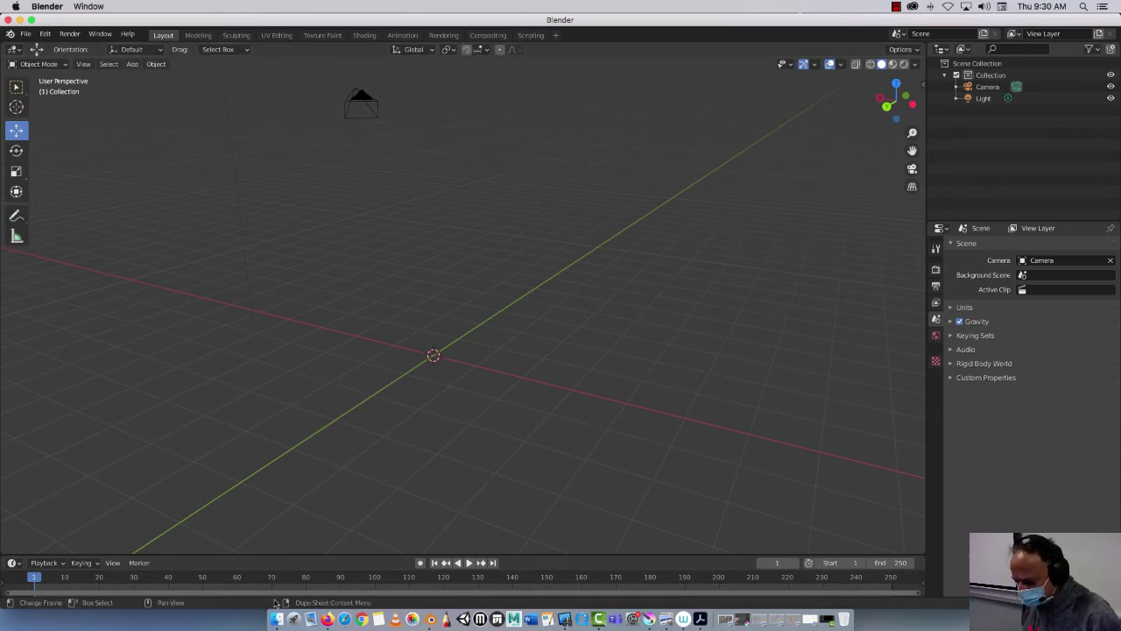
# Add a new mesh cube at the origin and delete it again.
pyautogui.click(132, 66)
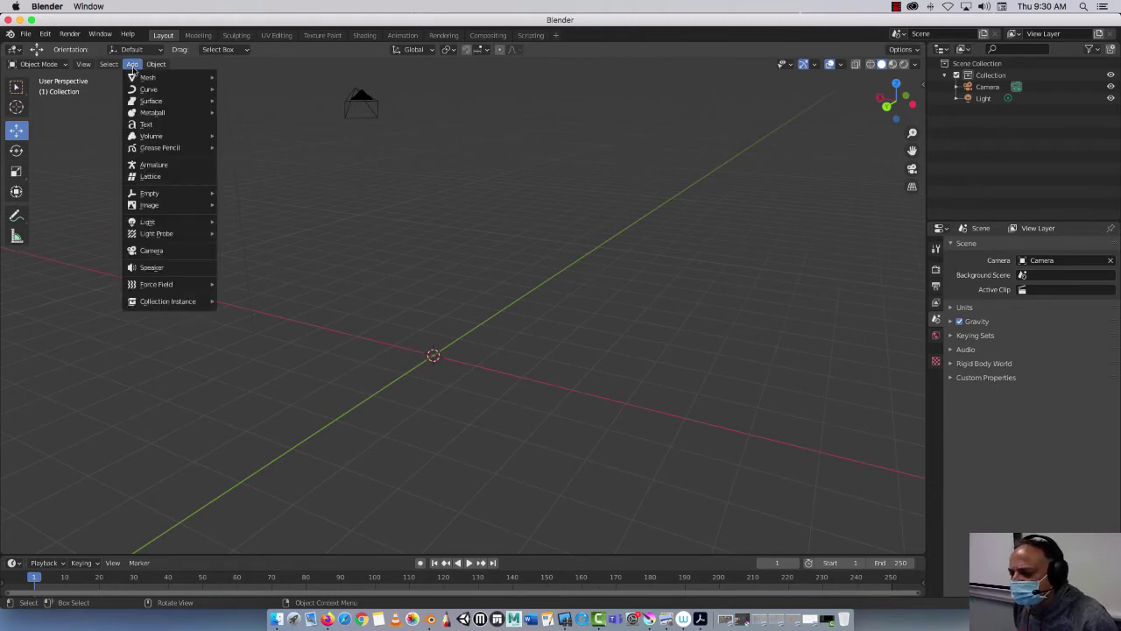
pyautogui.moveTo(144, 79)
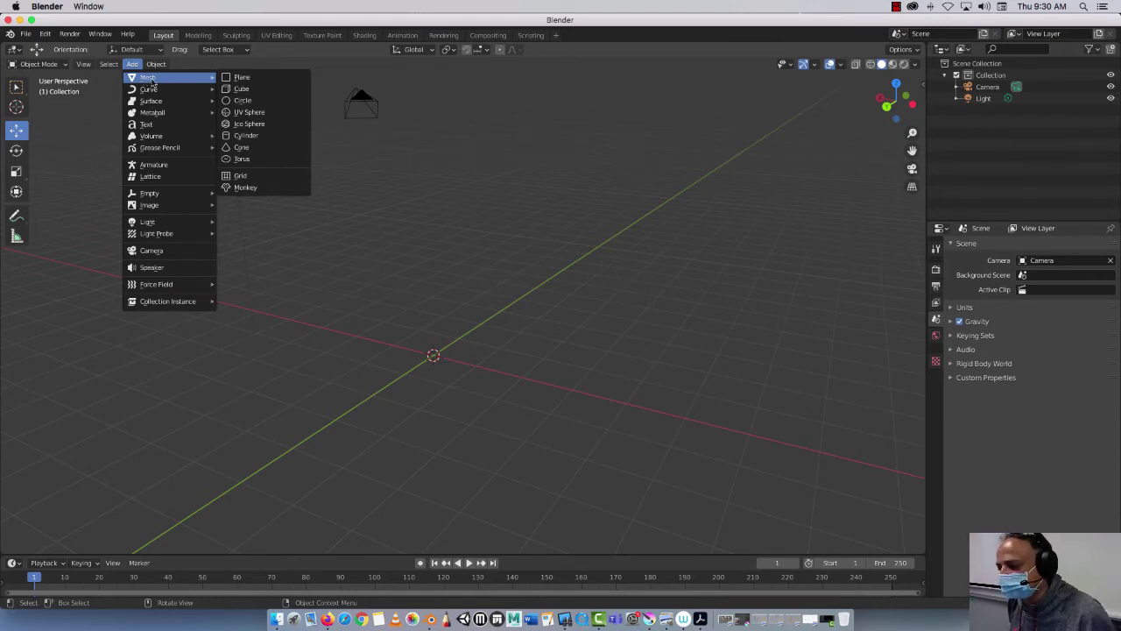
pyautogui.click(250, 90)
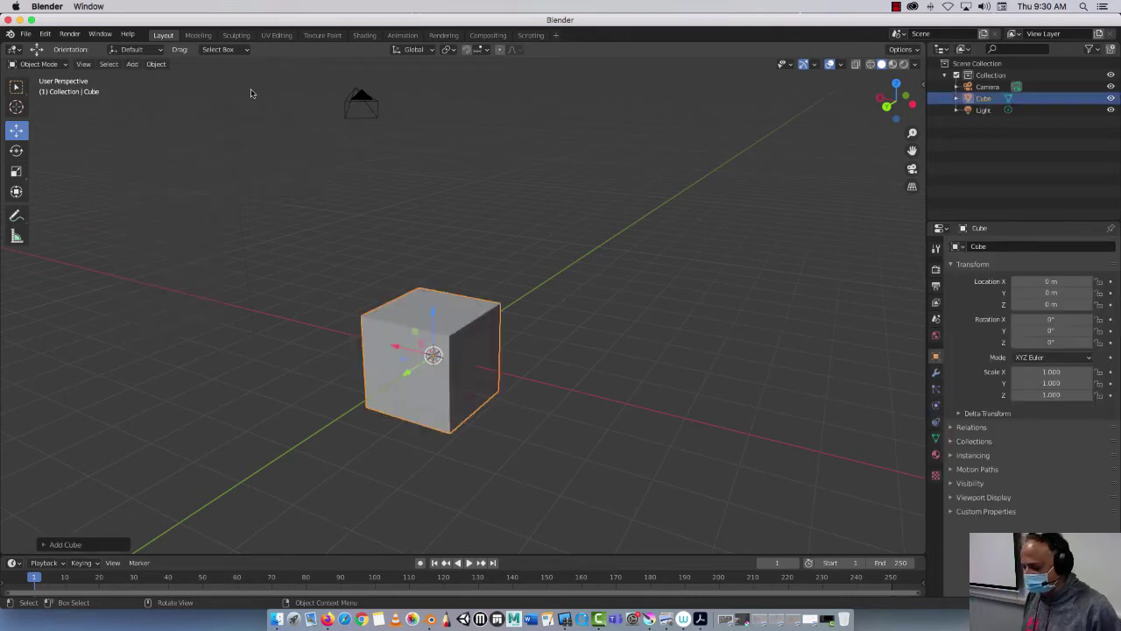
pyautogui.press('x')
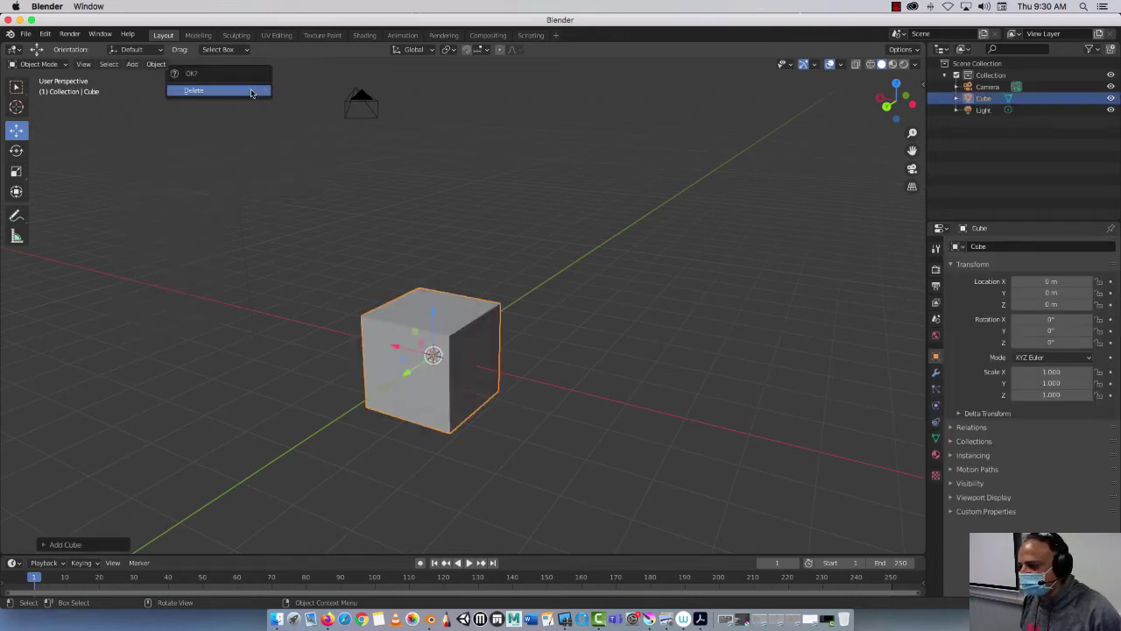
pyautogui.click(252, 92)
# Add a mesh cylinder at the origin and expand its creation settings.
pyautogui.click(132, 64)
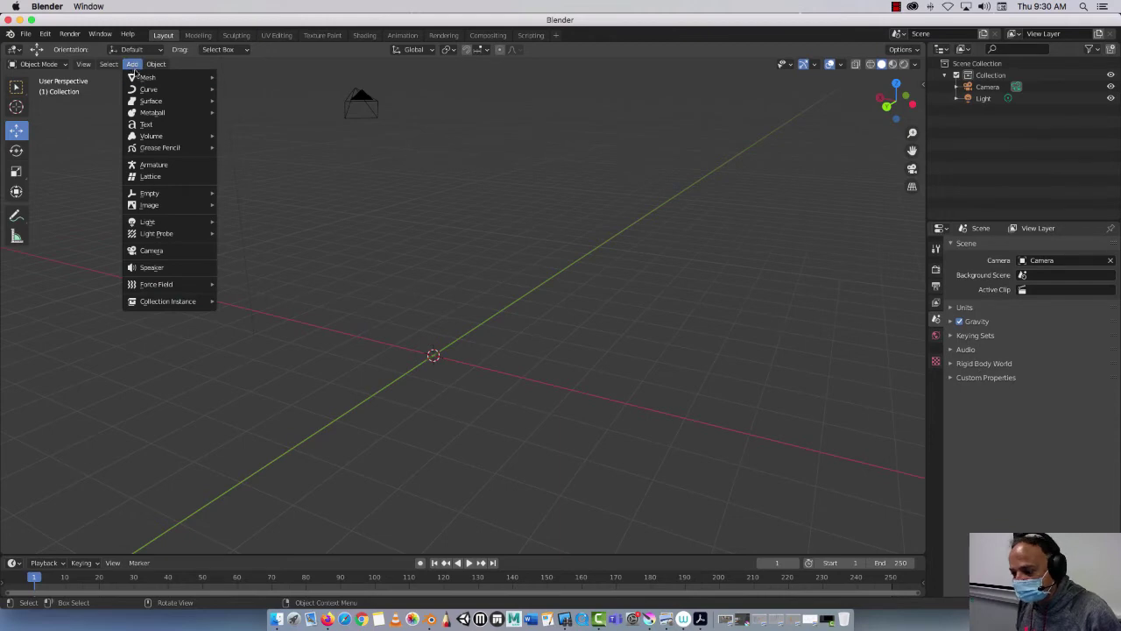
pyautogui.moveTo(141, 80)
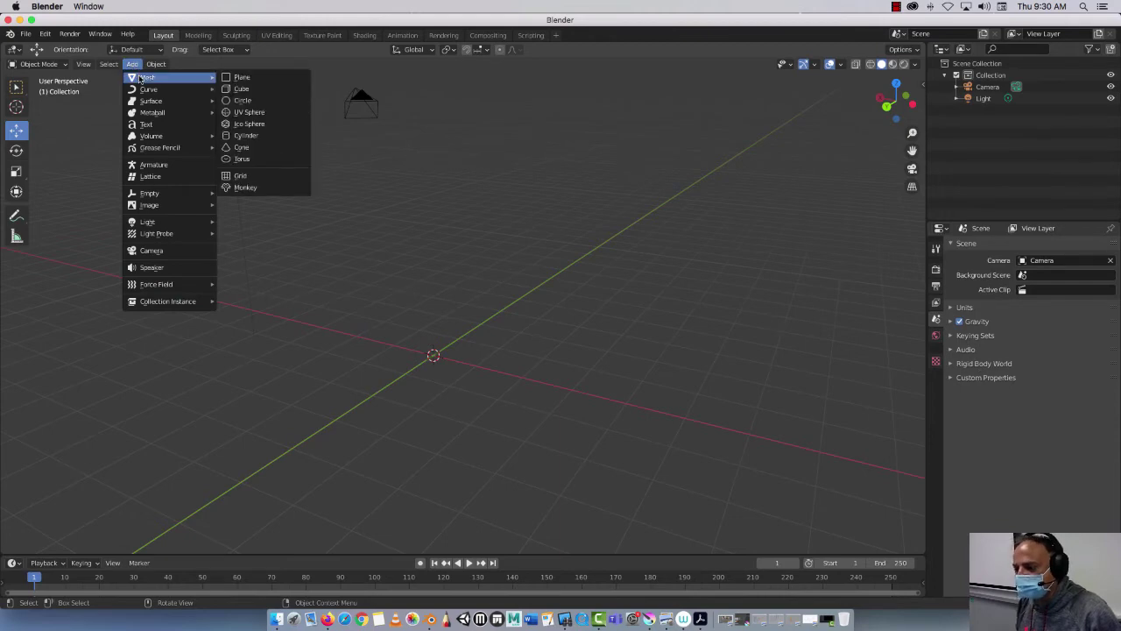
pyautogui.click(248, 136)
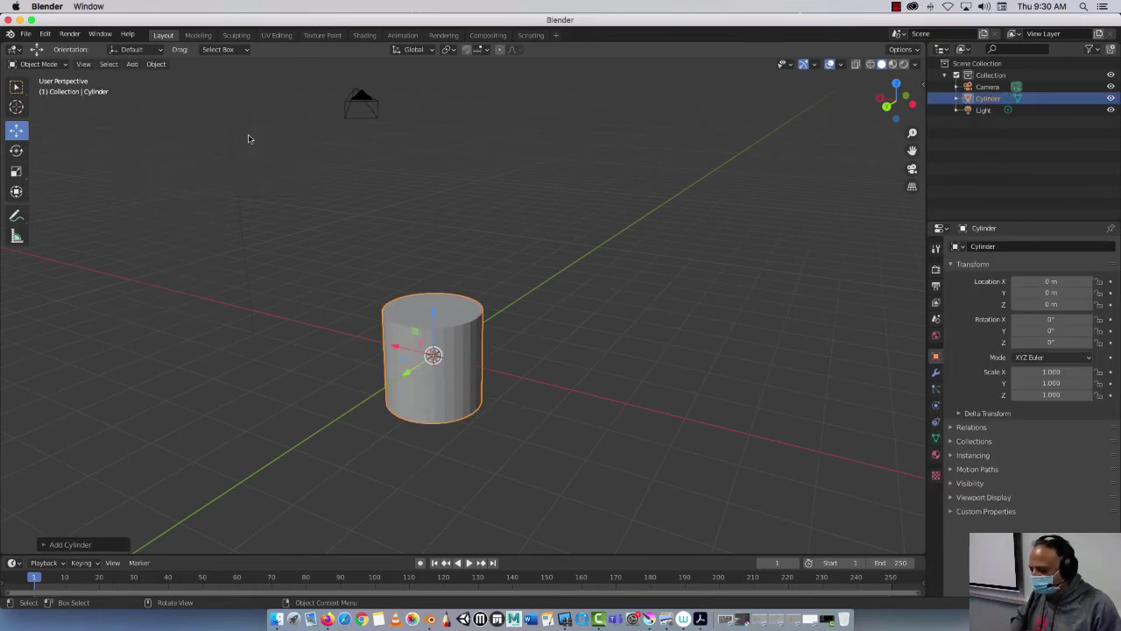
pyautogui.click(43, 545)
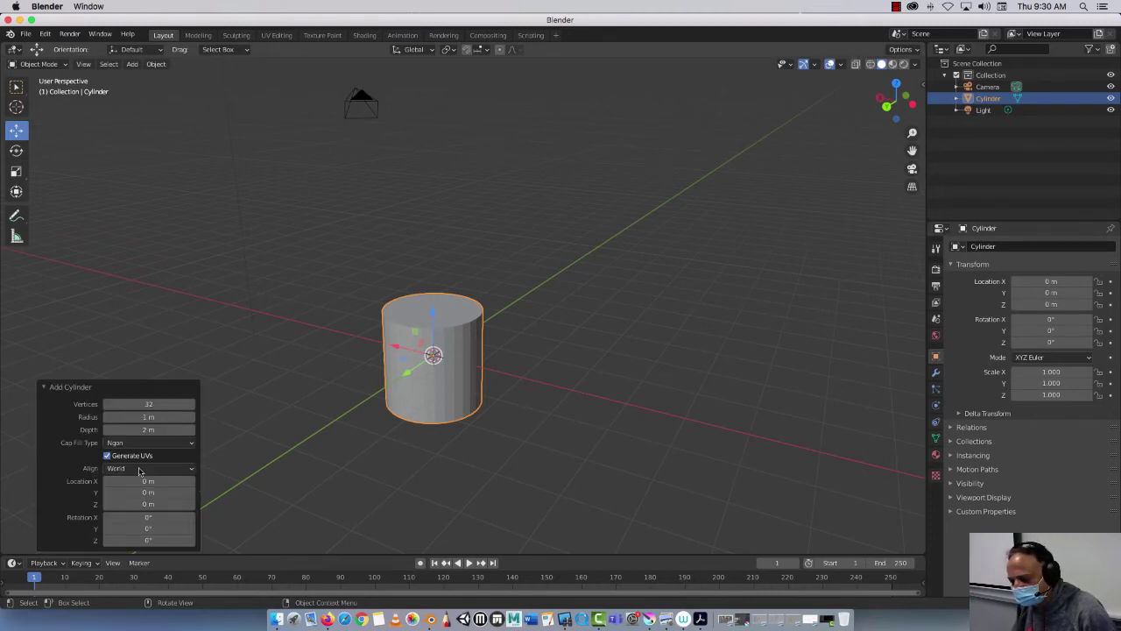
# Set the new cylinder's vertex count to 12 in its creation settings.
pyautogui.click(154, 403)
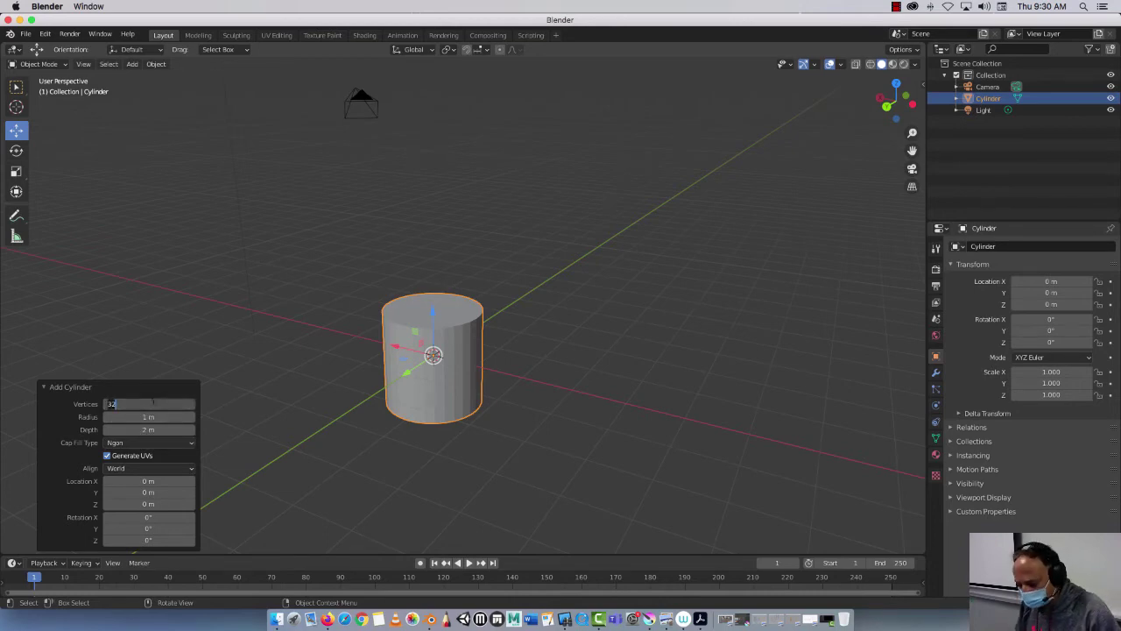
pyautogui.write('12')
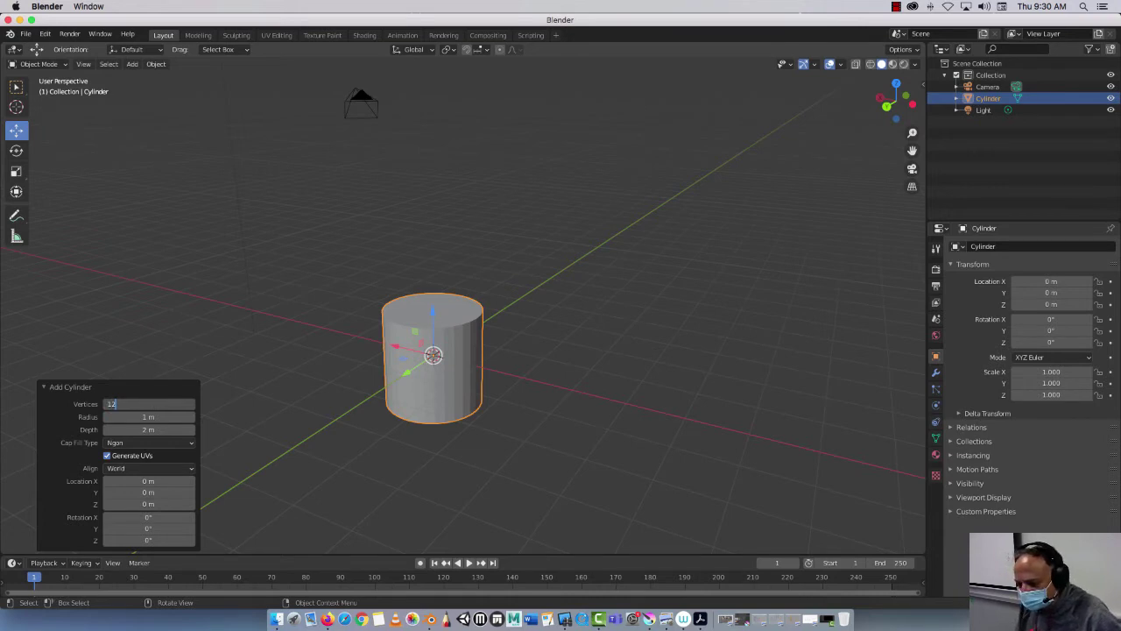
pyautogui.press('Return')
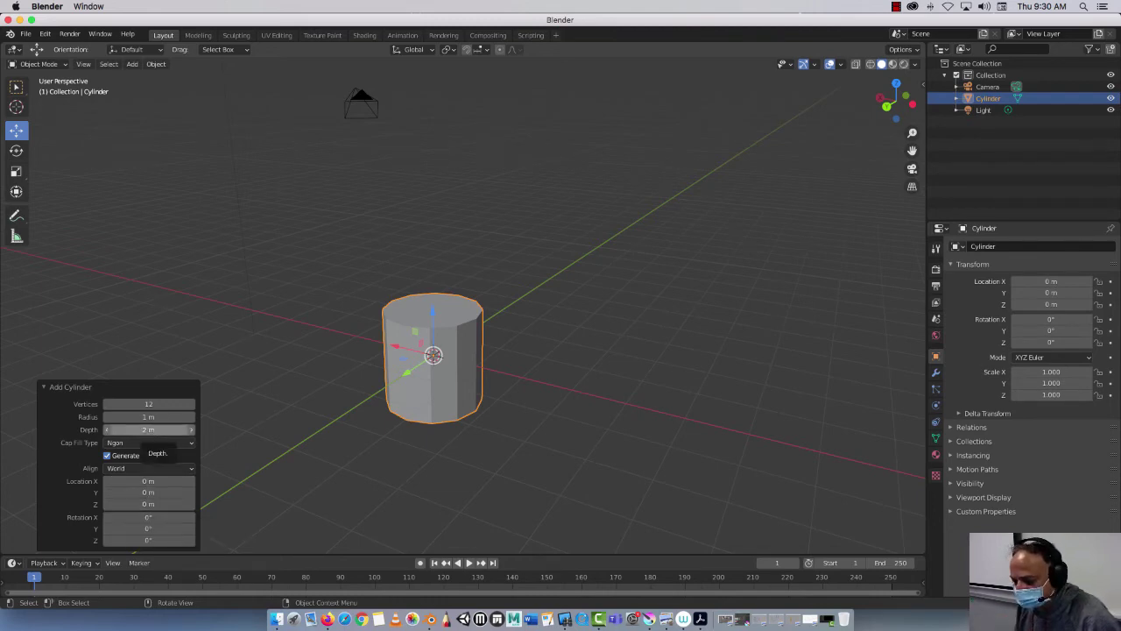
# Set the new cylinder's depth to 5 m in its creation settings.
pyautogui.click(156, 430)
pyautogui.write('5')
pyautogui.press('Return')
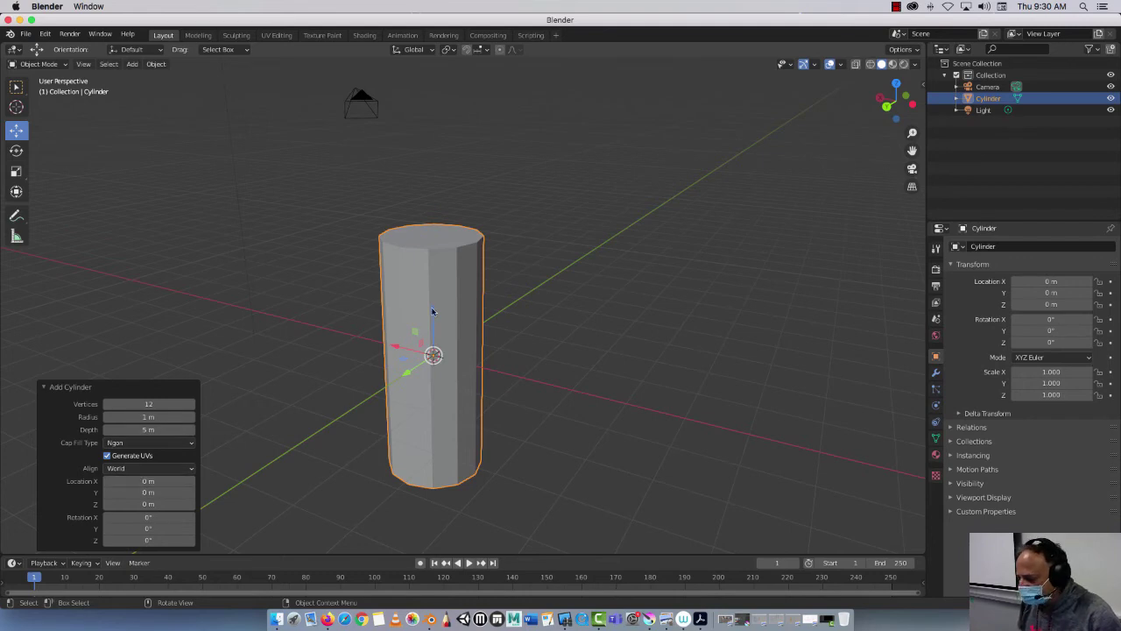
# Set the new cylinder's depth to 1 m in its creation settings.
pyautogui.click(149, 429)
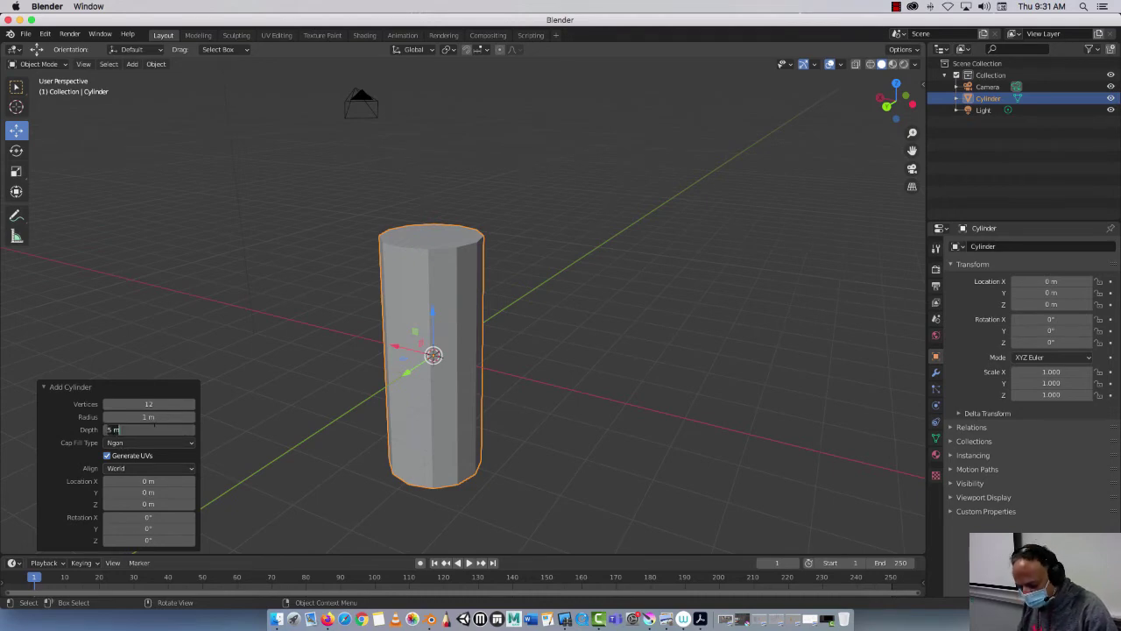
pyautogui.write('1')
pyautogui.press('Return')
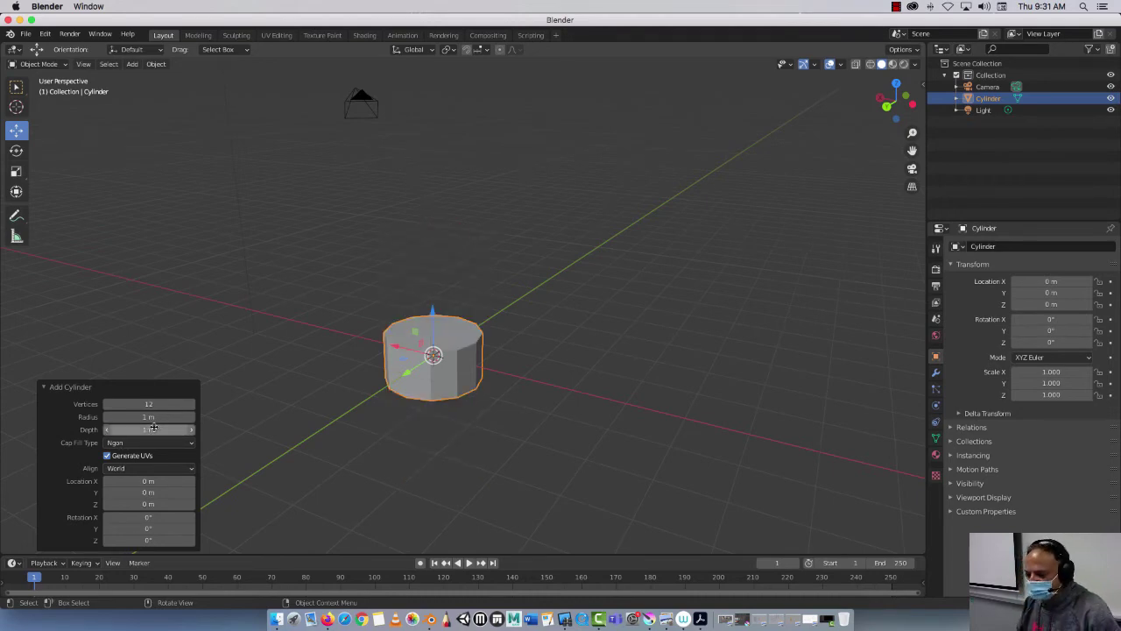
# Duplicate the cylinder and place the copy about 6.8 m away in the negative Y direction.
pyautogui.scroll(-4, 461, 363)
pyautogui.scroll(6, 461, 364)
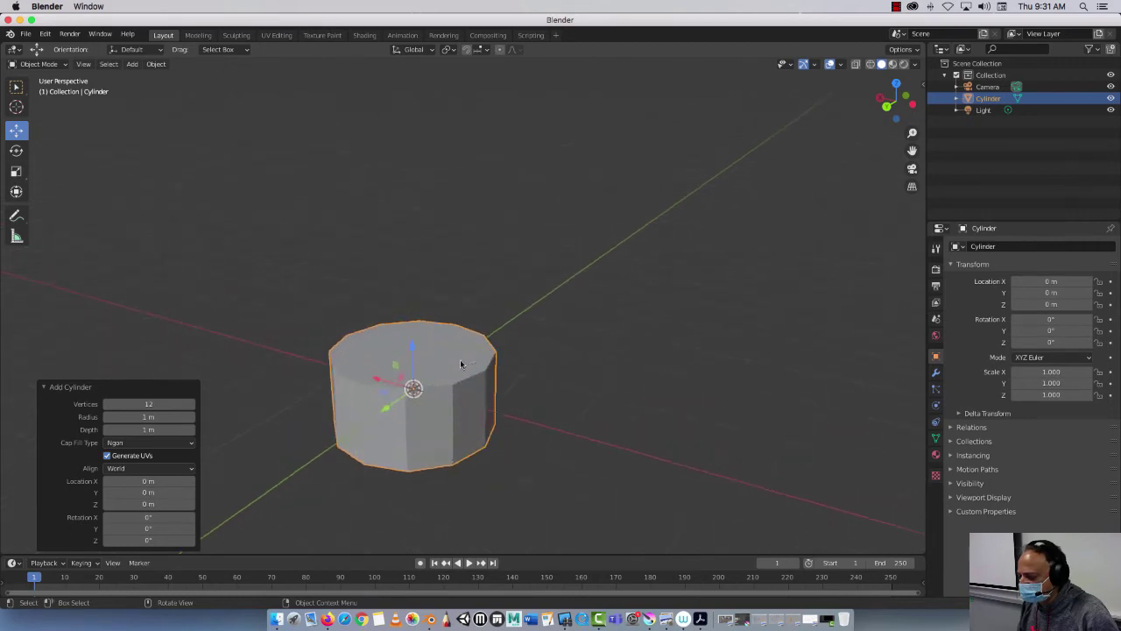
pyautogui.scroll(1, 461, 363)
pyautogui.scroll(-3, 461, 364)
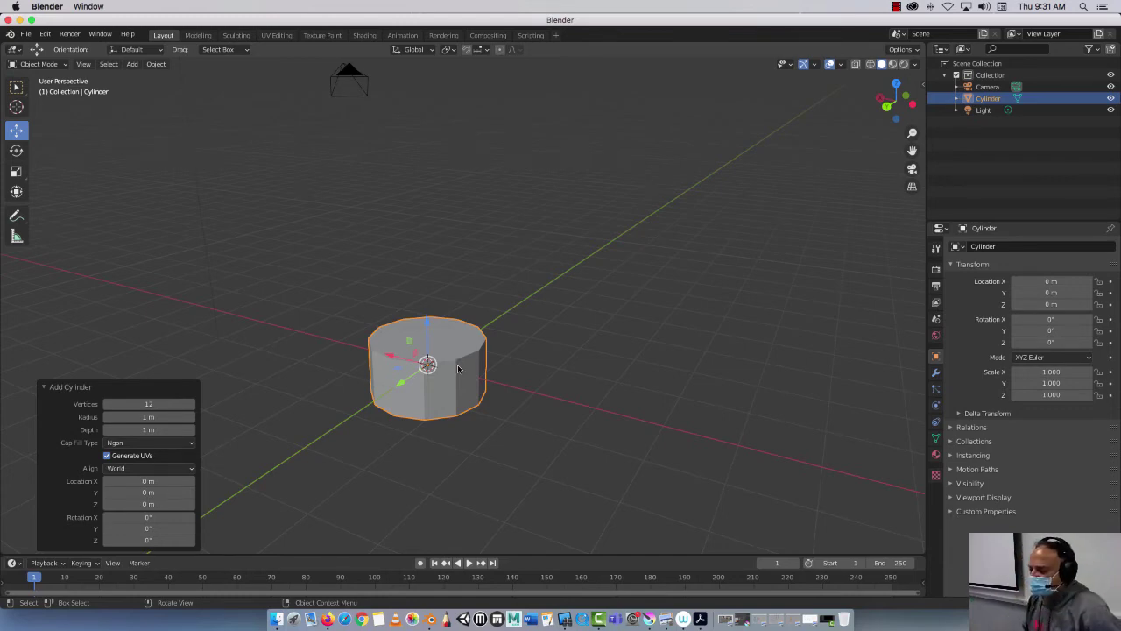
pyautogui.moveTo(435, 396); pyautogui.dragTo(463, 402, button='middle')
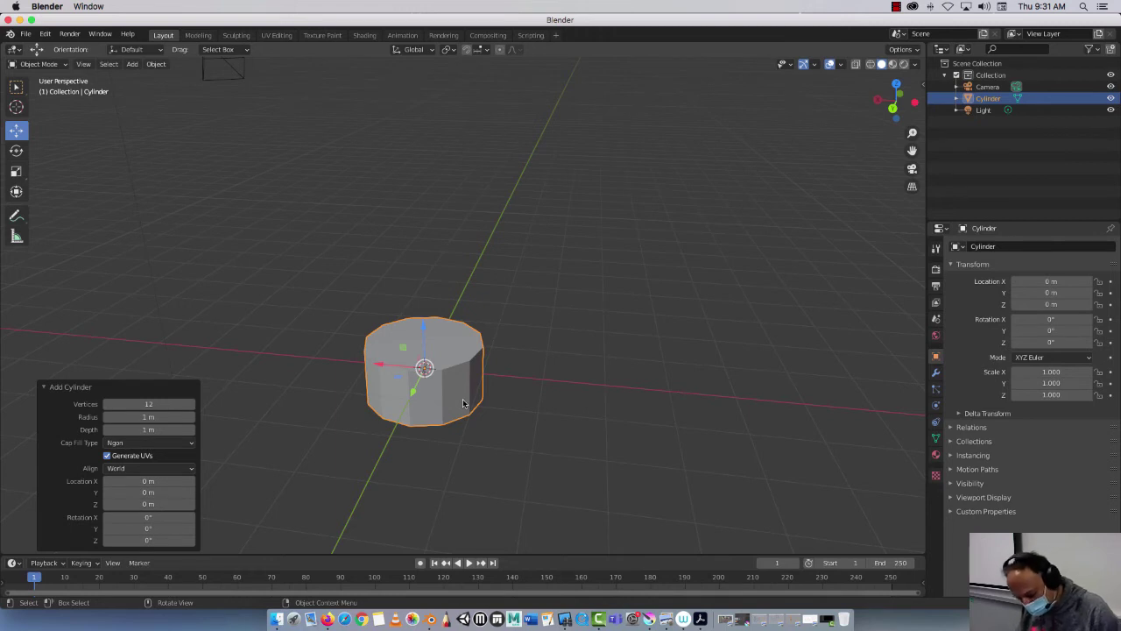
pyautogui.hotkey('shift', 'd')
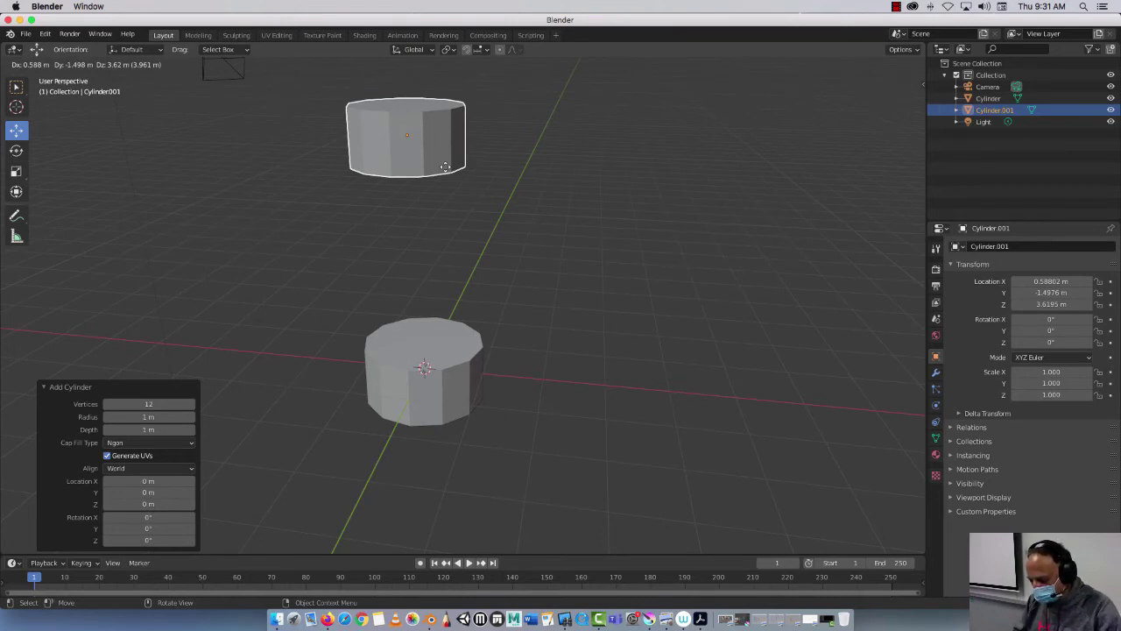
pyautogui.press('y')
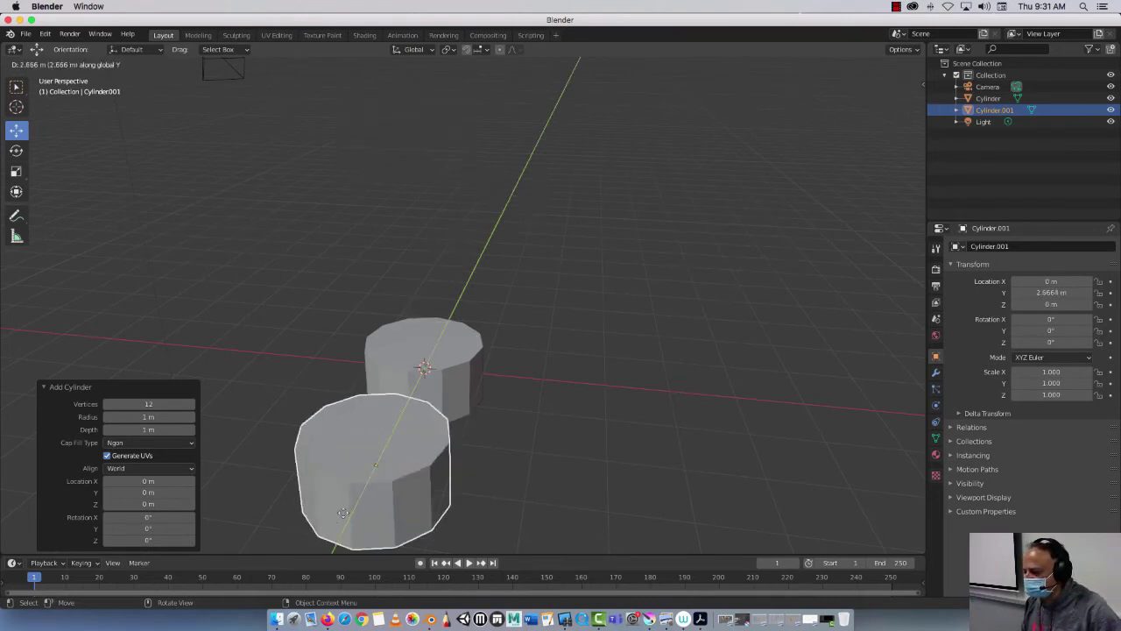
pyautogui.click(429, 232)
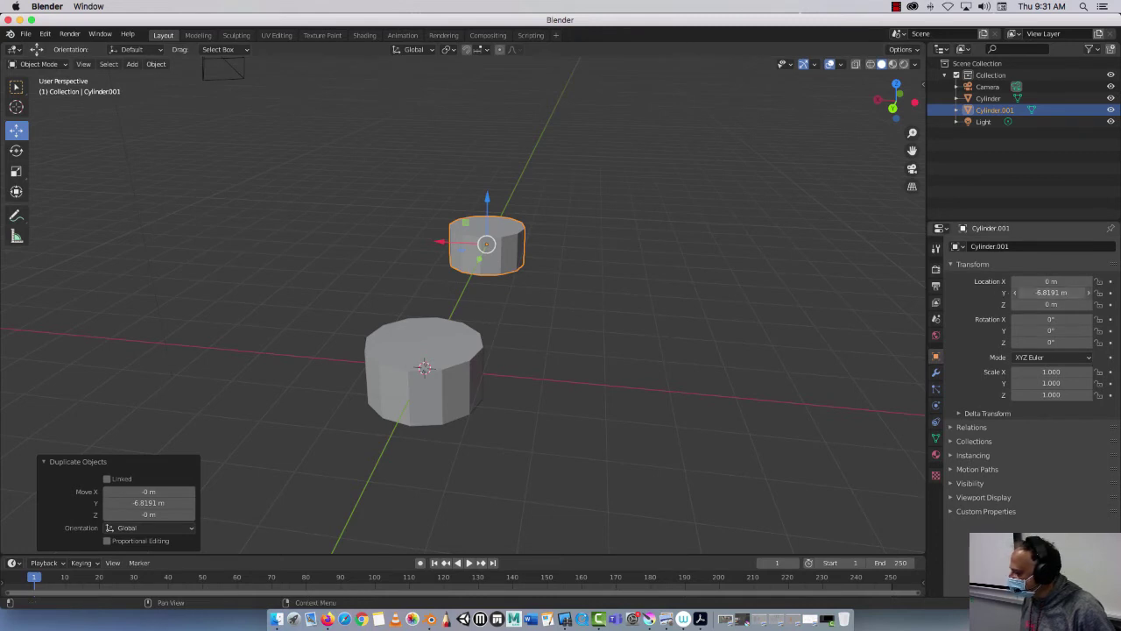
# Set the copied cylinder's Y location to 0 m and raise it along the Z axis to about 1.55 m.
pyautogui.click(1032, 292)
pyautogui.write('0')
pyautogui.press('Return')
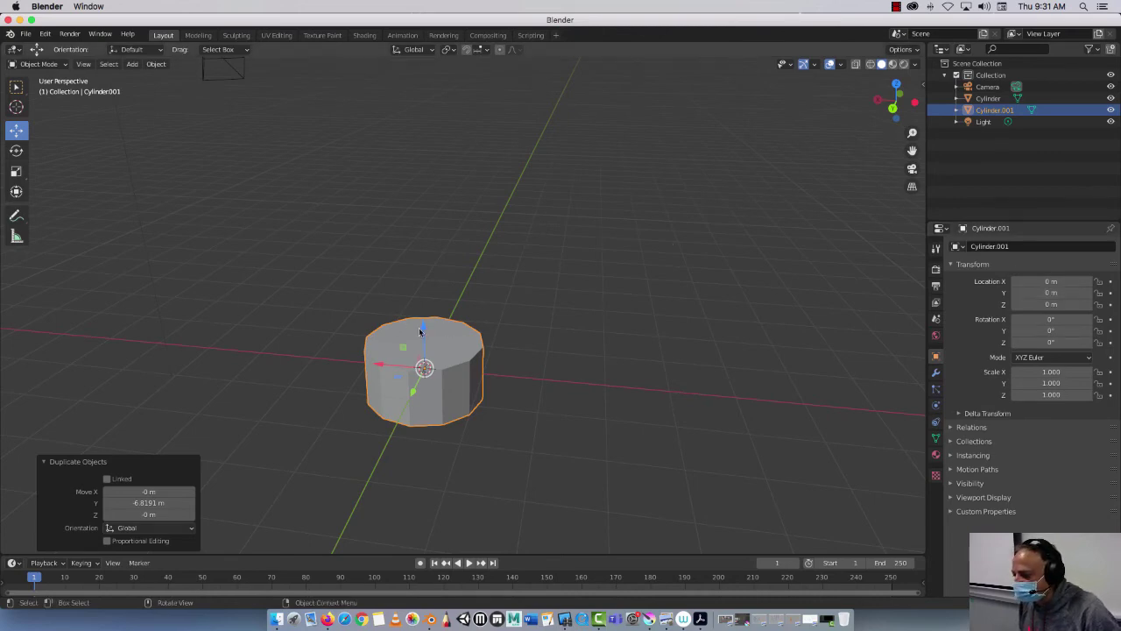
pyautogui.moveTo(420, 330); pyautogui.dragTo(424, 239)
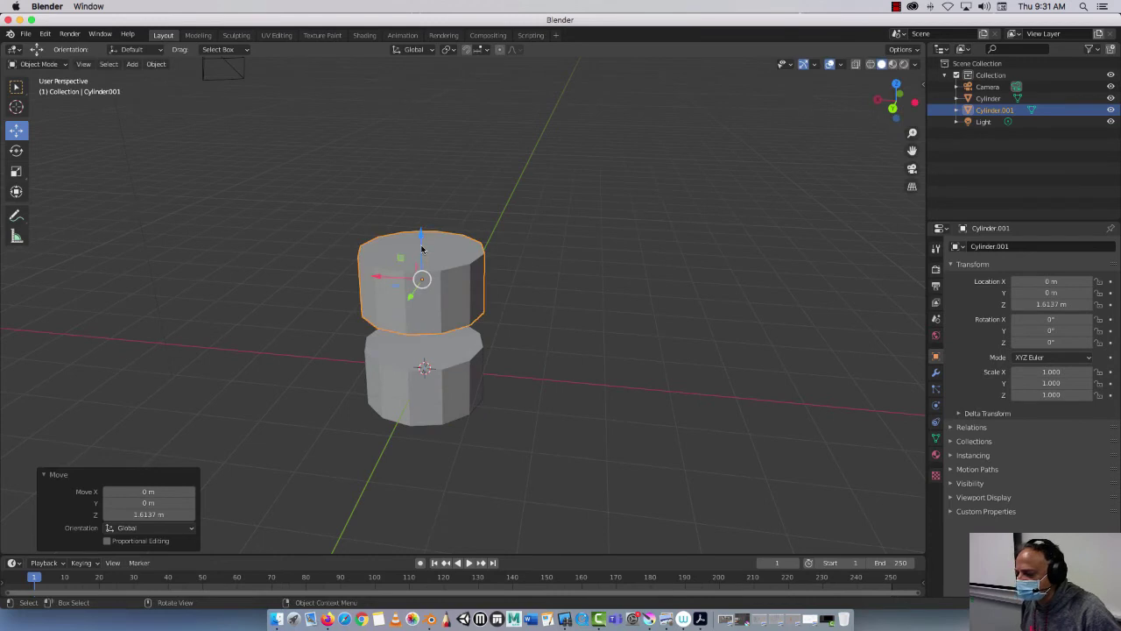
pyautogui.press('g')
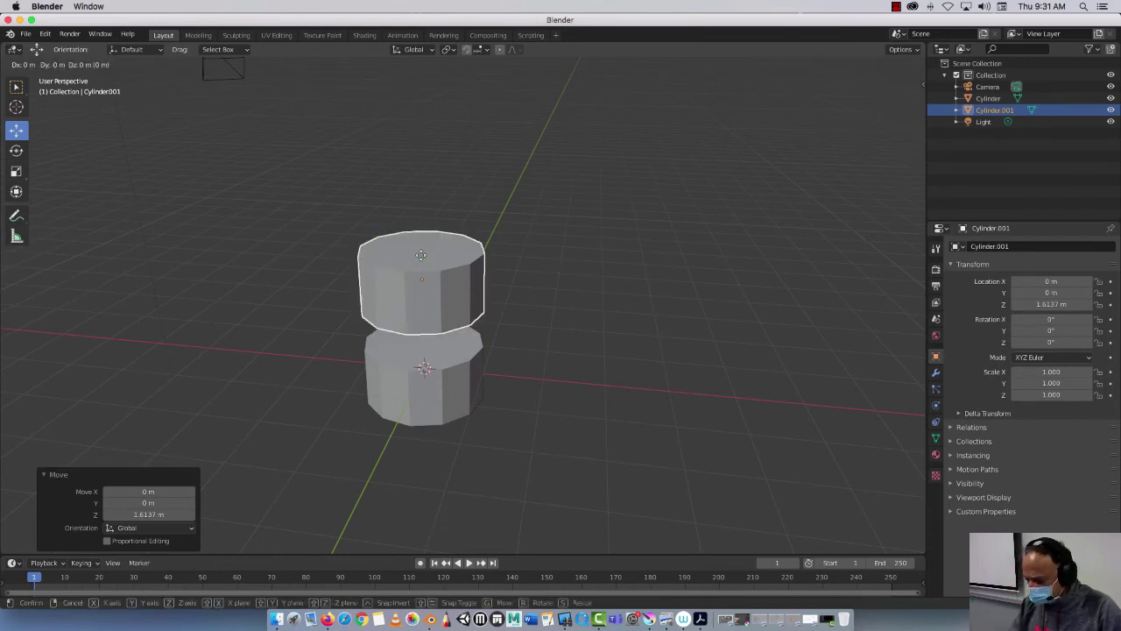
pyautogui.press('z')
pyautogui.click(318, 273)
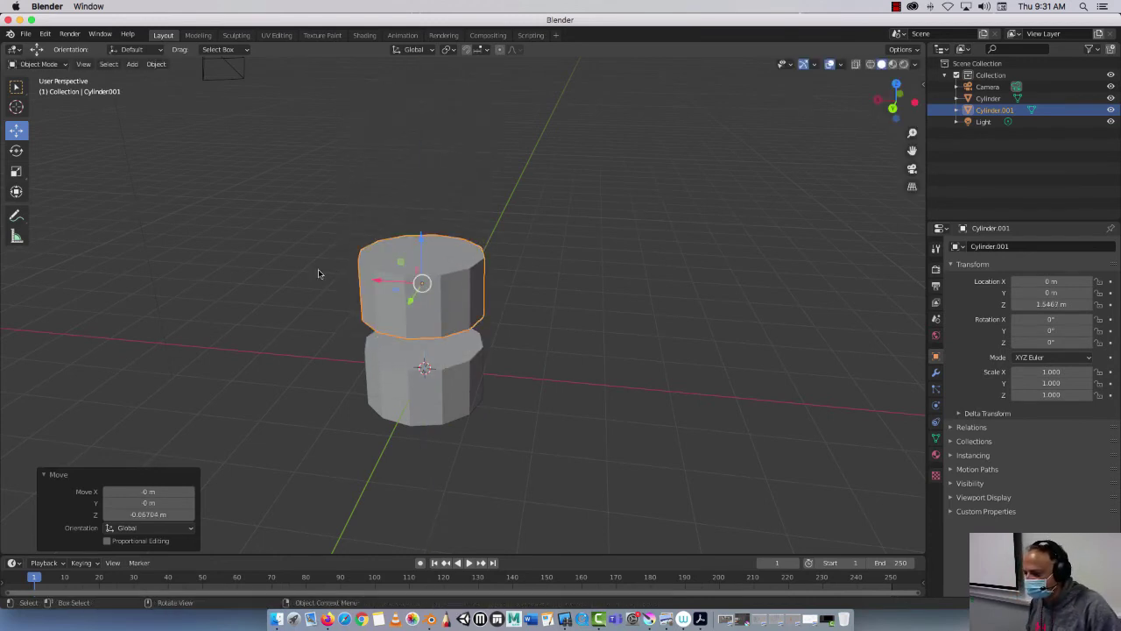
# Select both cylinders together, move them along the Y axis by about -23.8 m, and clear the selection.
pyautogui.moveTo(286, 356)
pyautogui.mouseDown(button='middle')
pyautogui.moveTo(266, 381)
pyautogui.moveTo(230, 338)
pyautogui.moveTo(308, 366)
pyautogui.moveTo(306, 356)
pyautogui.mouseUp(button='middle')
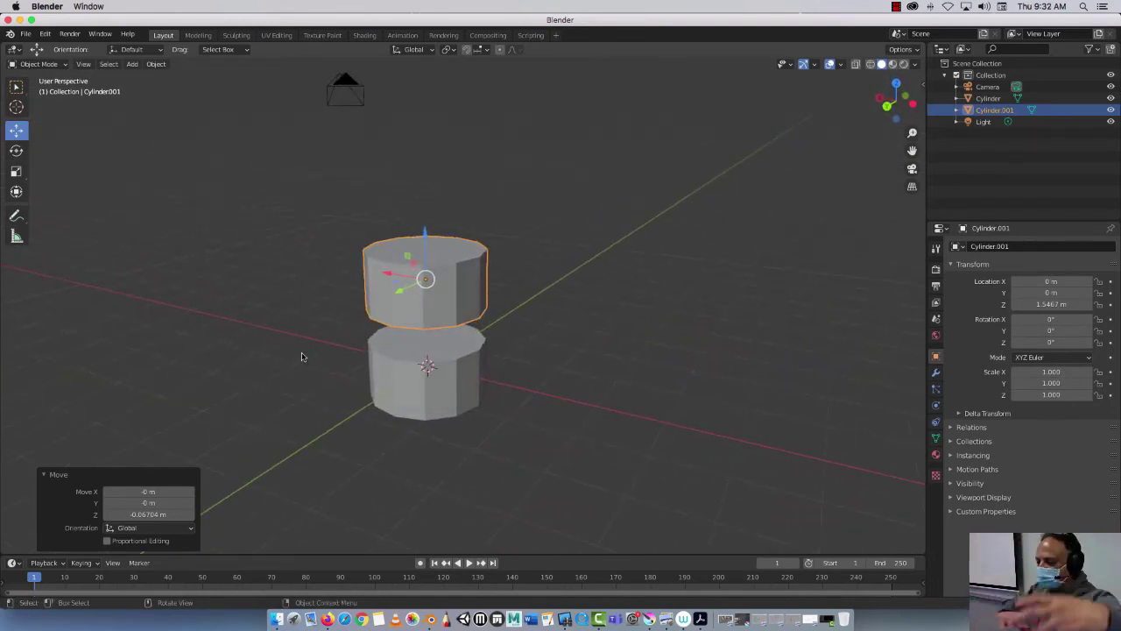
pyautogui.click(247, 280)
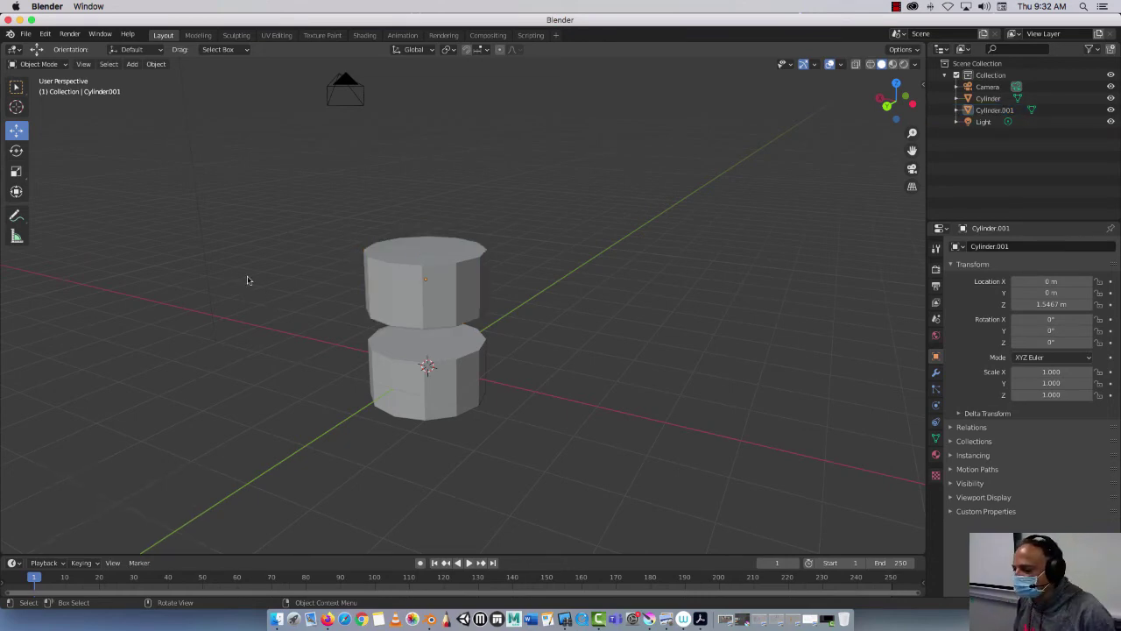
pyautogui.click(379, 264)
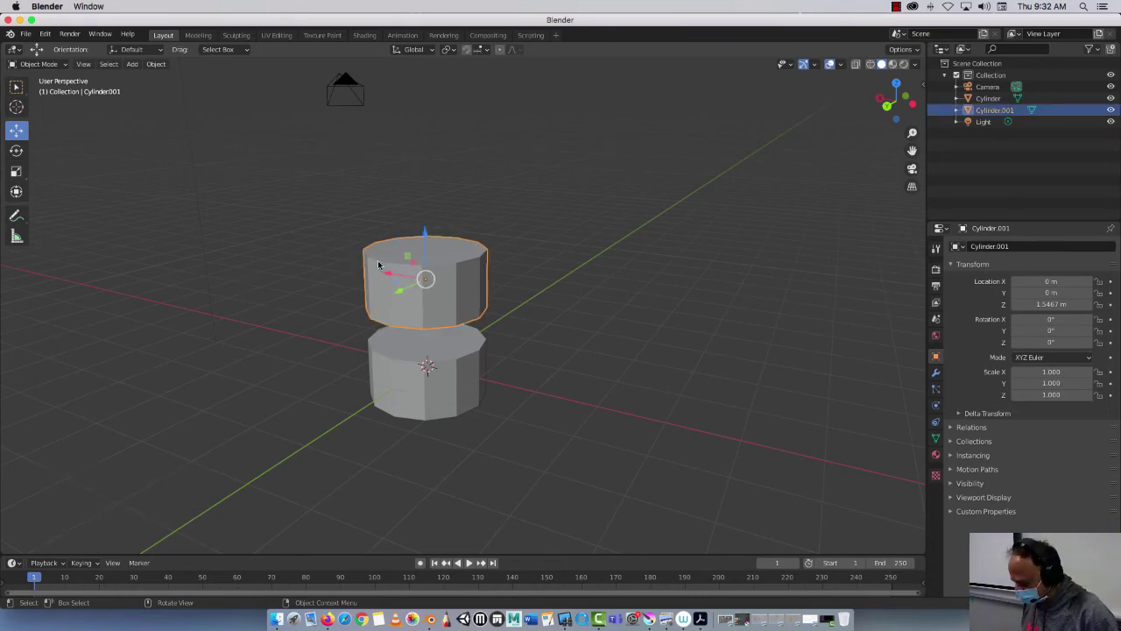
pyautogui.keyDown('shift'); pyautogui.click(397, 374); pyautogui.keyUp('shift')
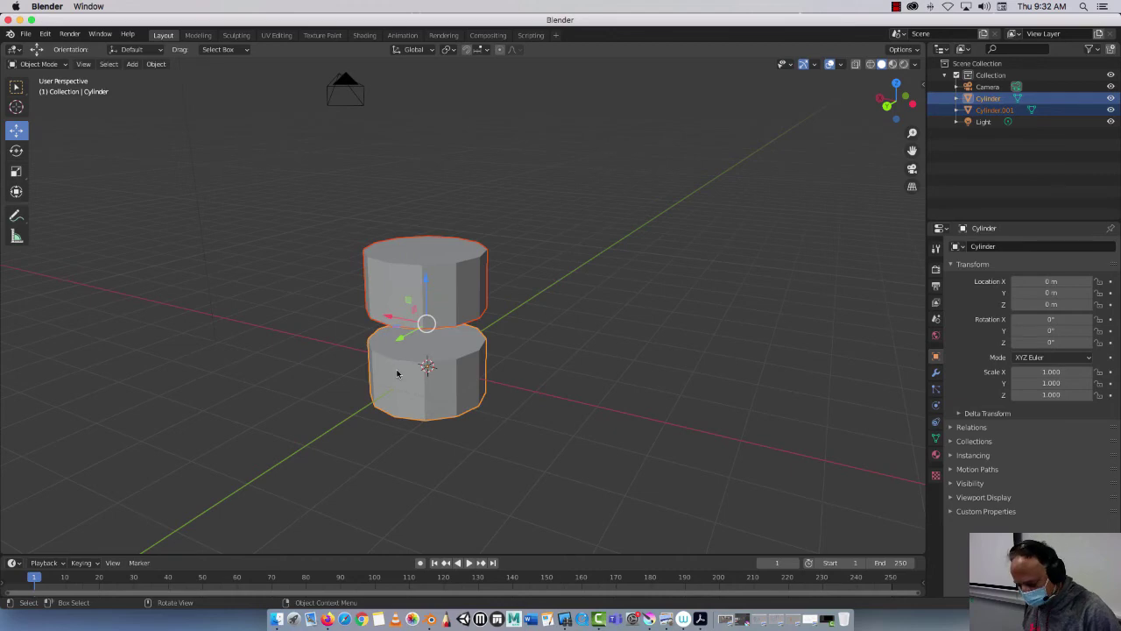
pyautogui.press('g')
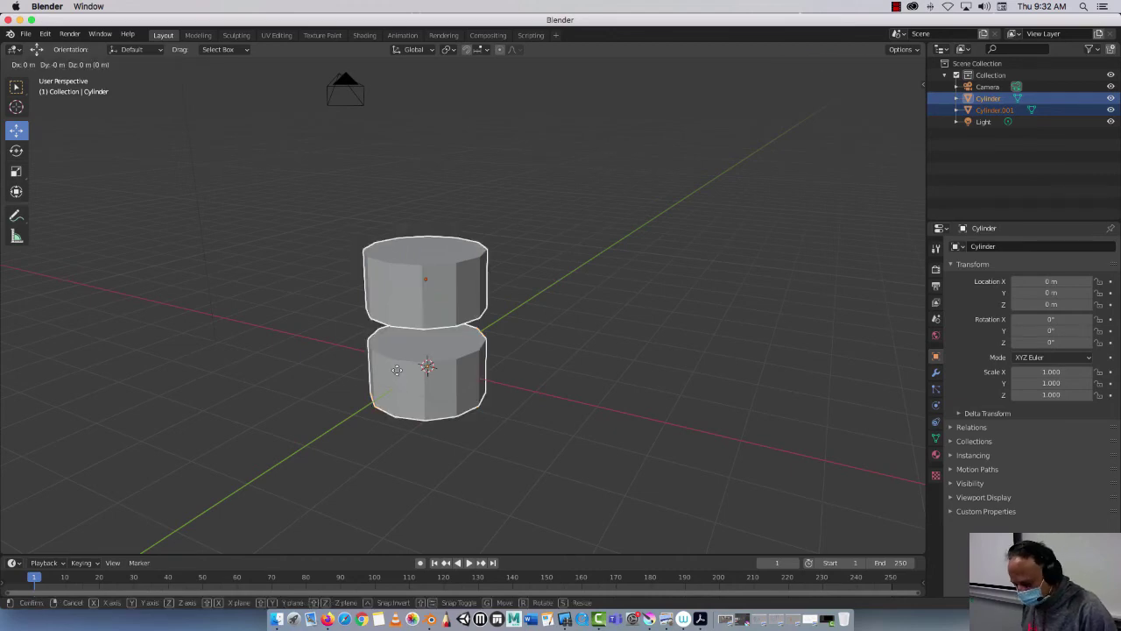
pyautogui.press('y')
pyautogui.click(644, 171)
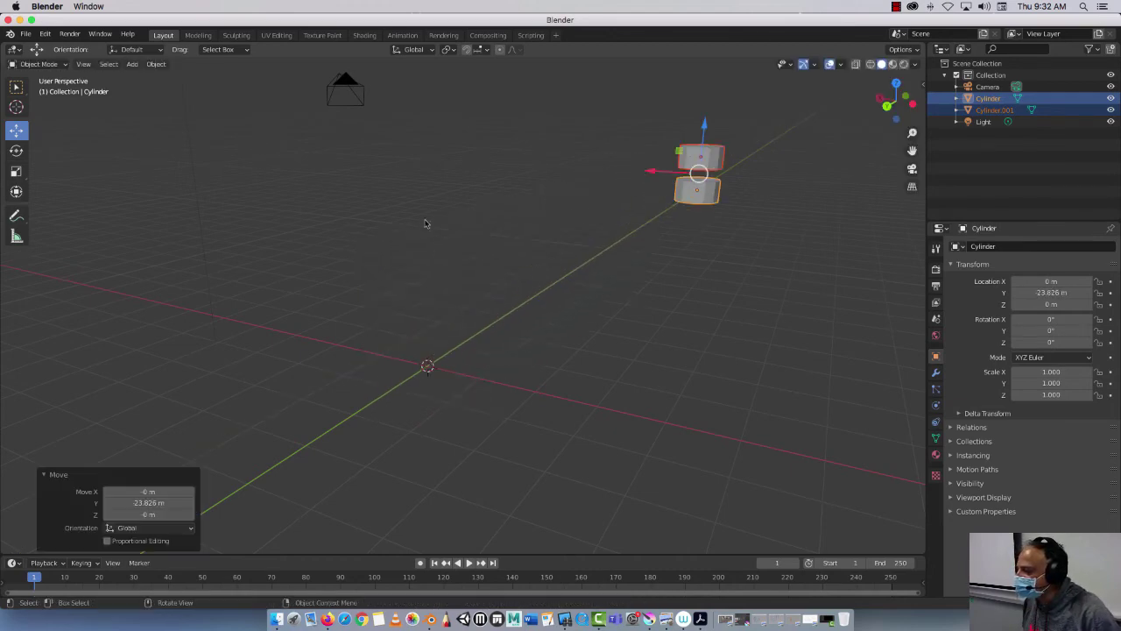
pyautogui.click(391, 220)
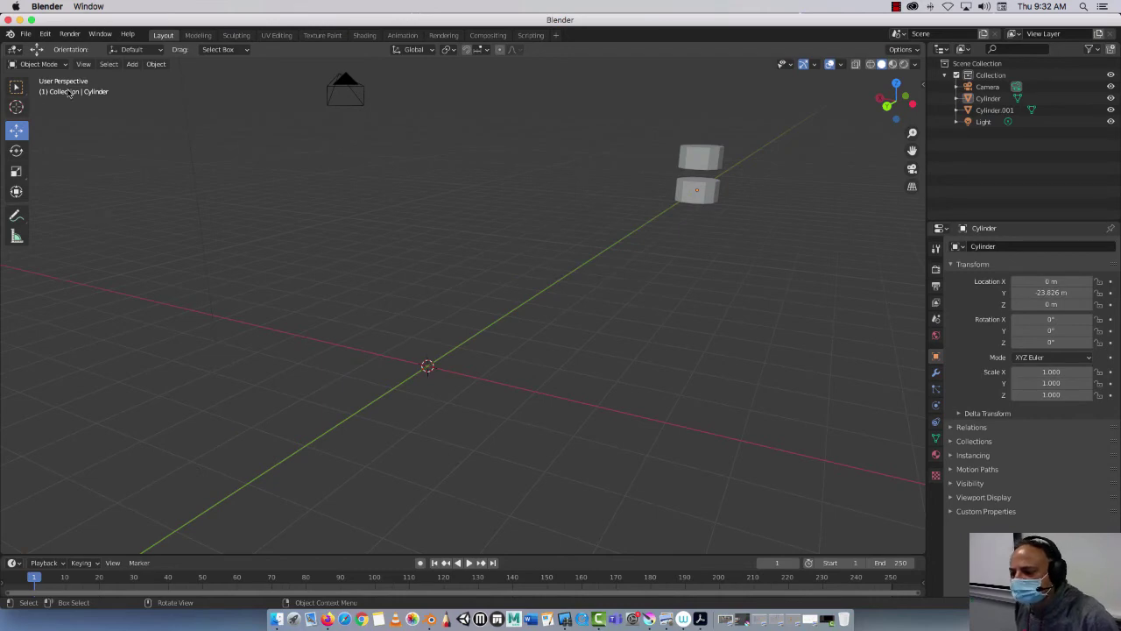
pyautogui.click(135, 65)
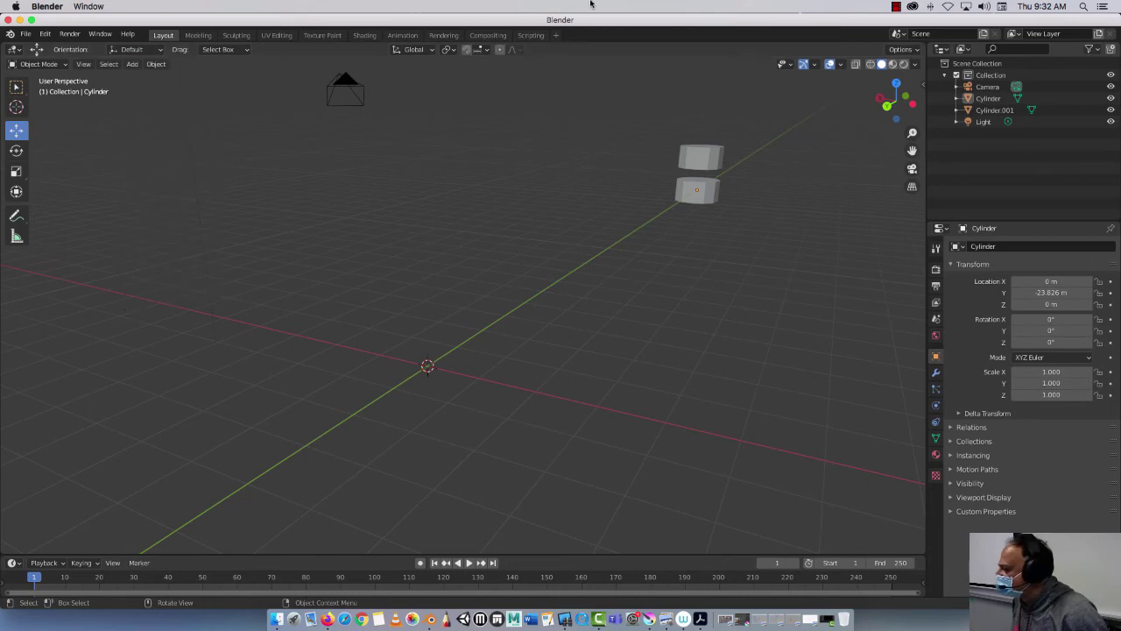
pyautogui.click(894, 7)
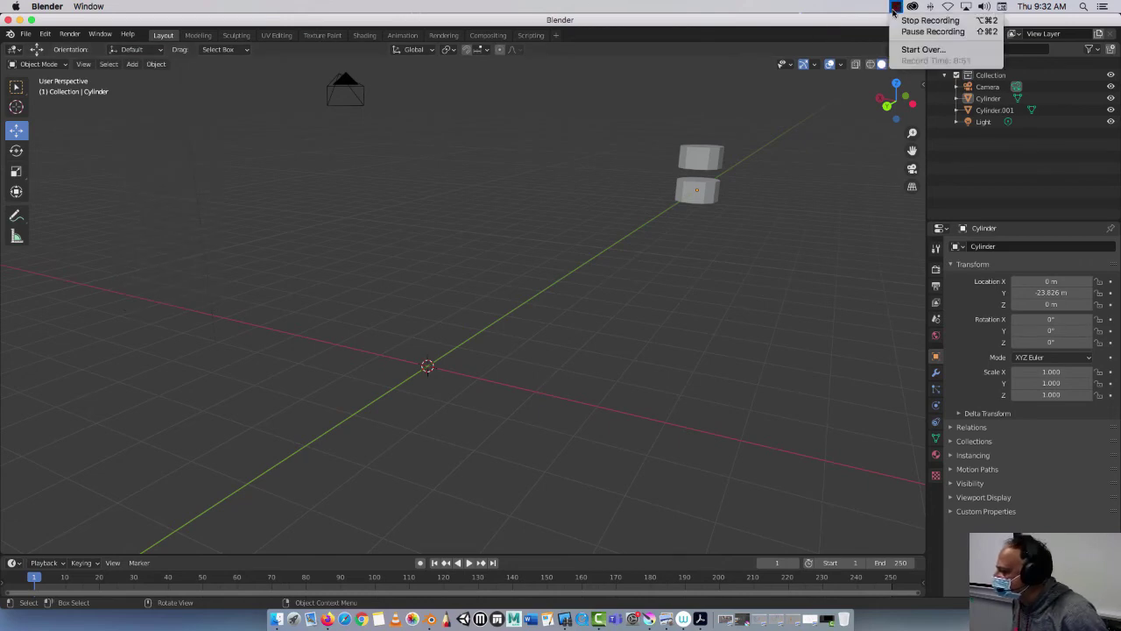
pyautogui.click(267, 217)
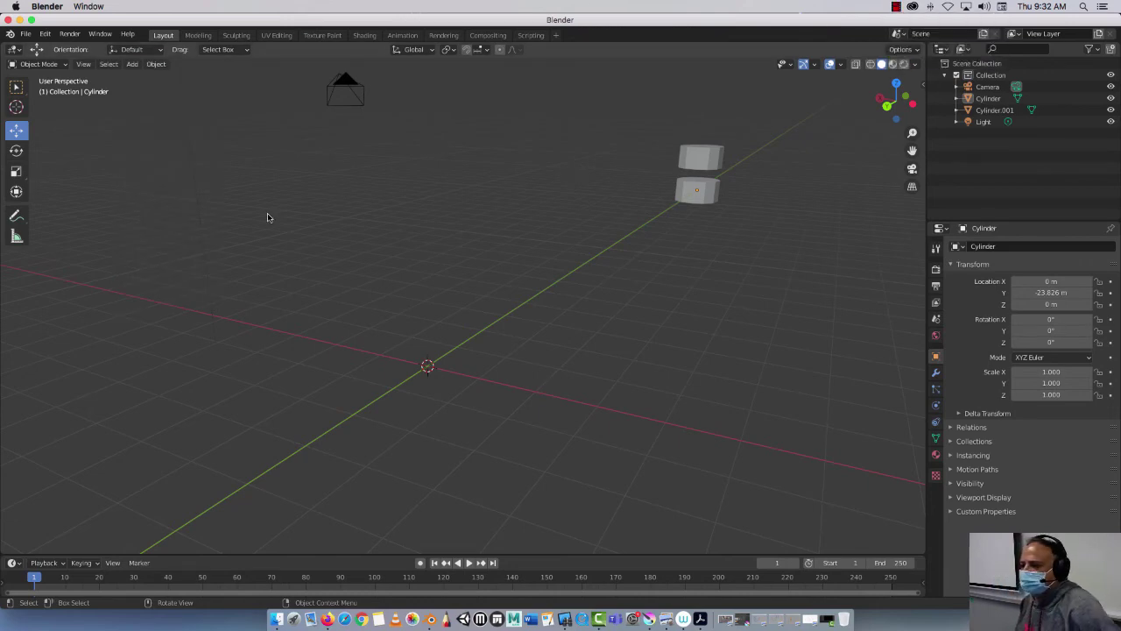
# Add a mesh UV sphere at the world origin.
pyautogui.click(134, 65)
pyautogui.moveTo(154, 67)
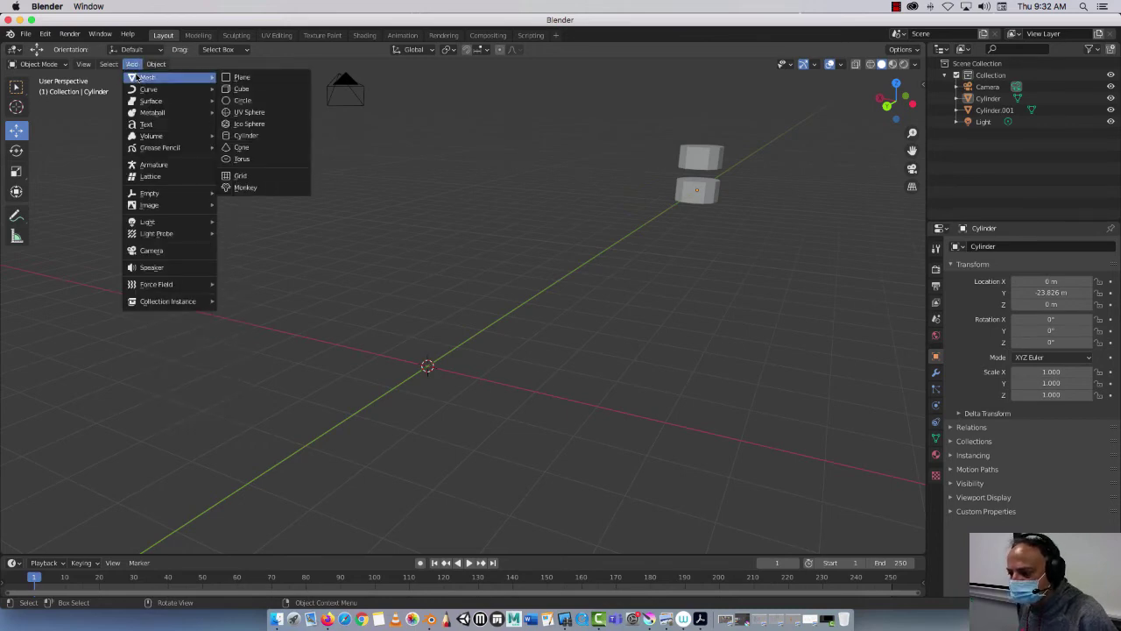
pyautogui.click(250, 114)
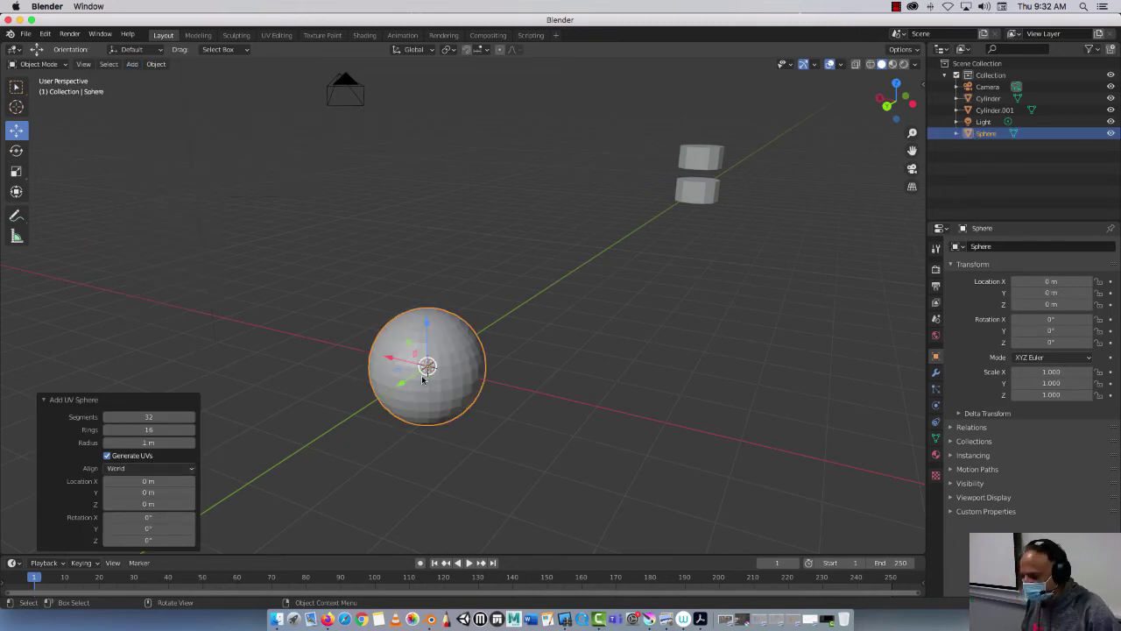
# Duplicate the sphere and place the copy about 1.68 m above the original along the Z axis.
pyautogui.moveTo(427, 375)
pyautogui.mouseDown(button='middle')
pyautogui.moveTo(362, 353)
pyautogui.moveTo(426, 378)
pyautogui.moveTo(411, 381)
pyautogui.mouseUp(button='middle')
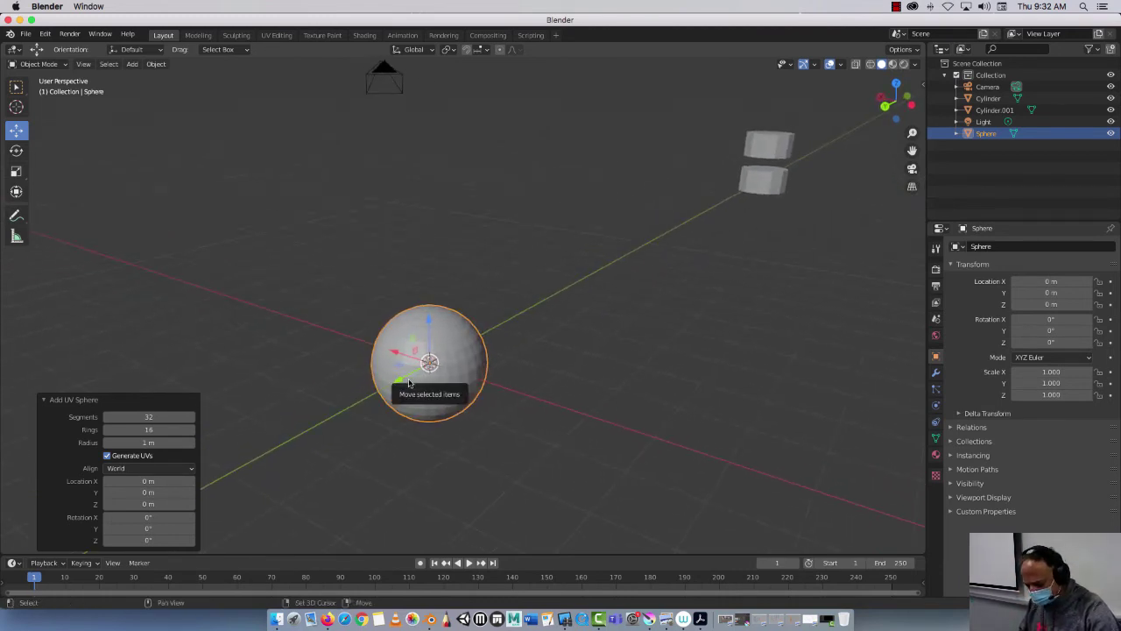
pyautogui.hotkey('shift', 'd')
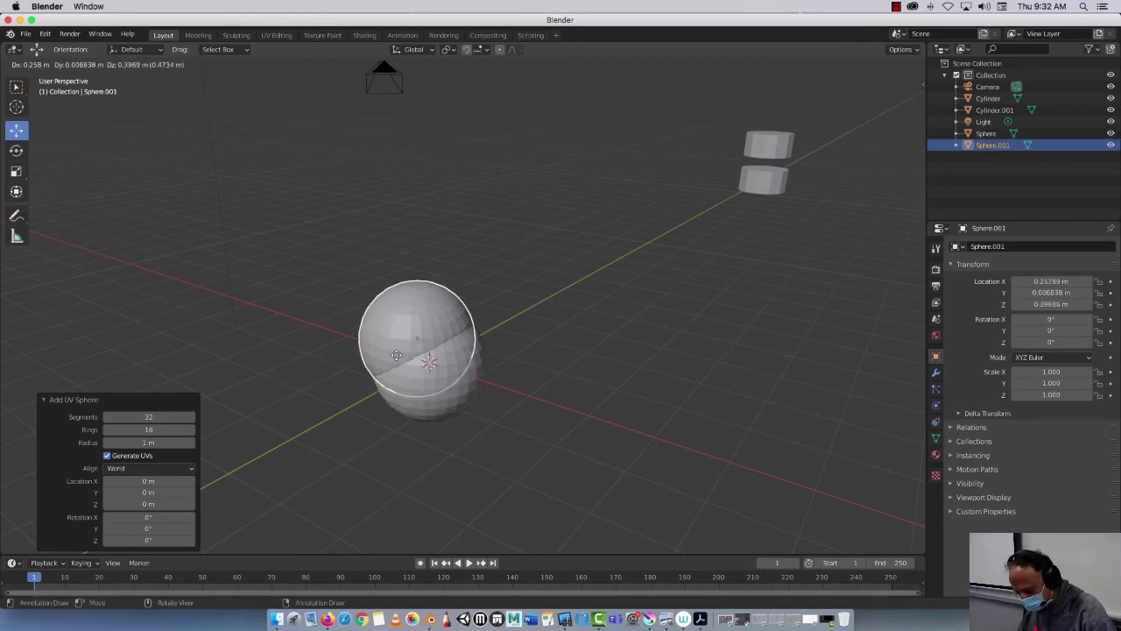
pyautogui.press('z')
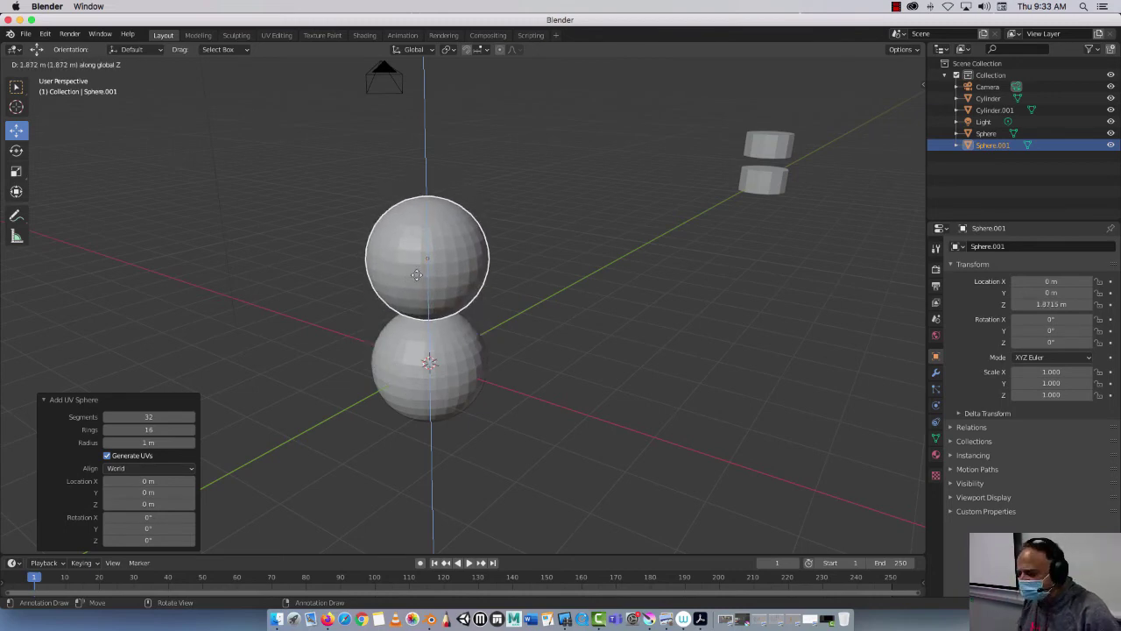
pyautogui.click(406, 290)
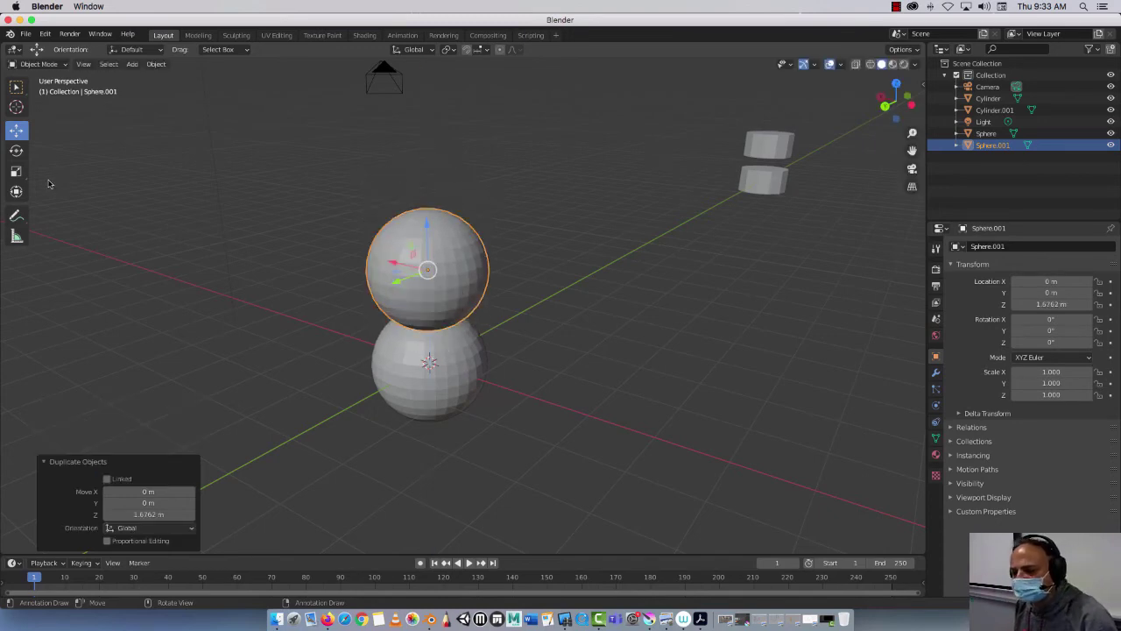
# Try scaling the upper sphere along the Y axis to about 4.26 with the Scale tool, and undo the scaling.
pyautogui.click(15, 172)
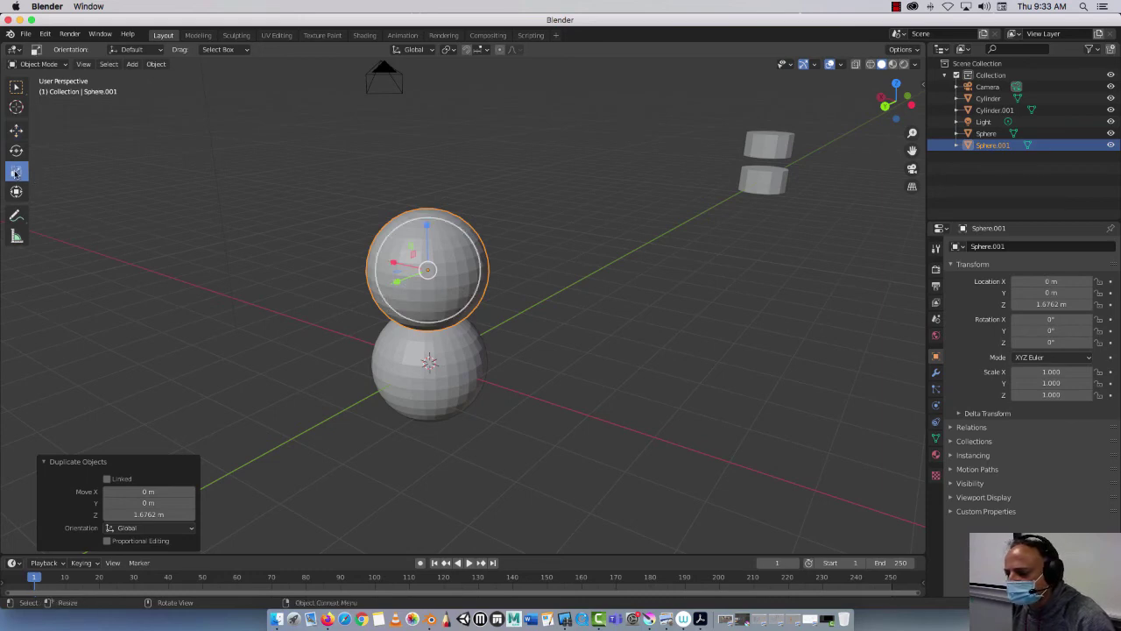
pyautogui.press('s')
pyautogui.press('y')
pyautogui.click(412, 269)
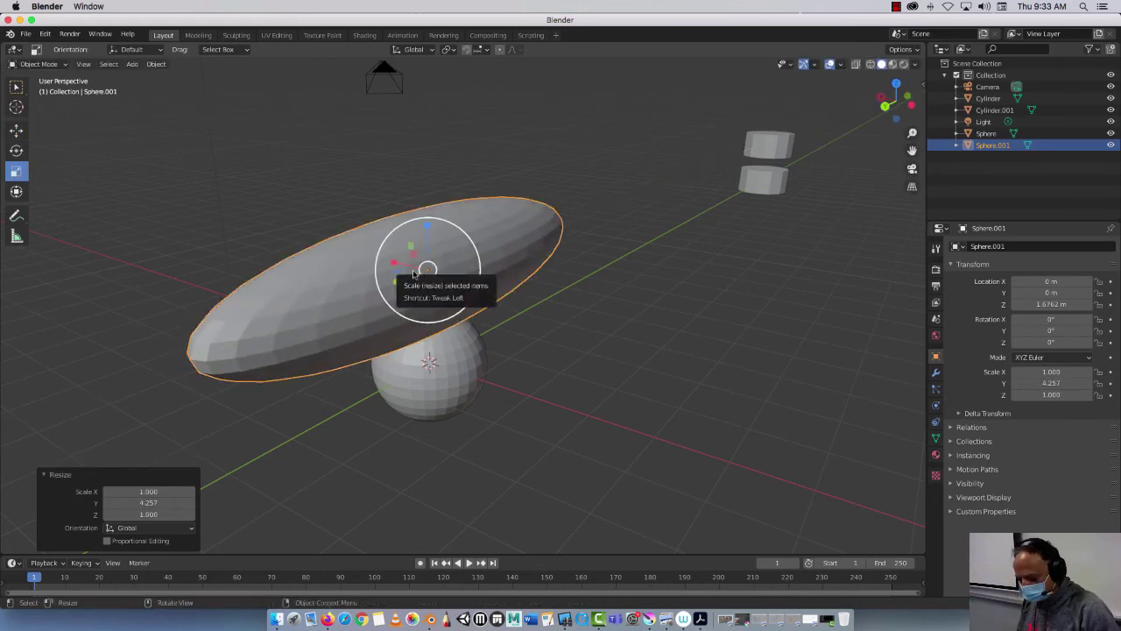
pyautogui.hotkey('ctrl', 'z')
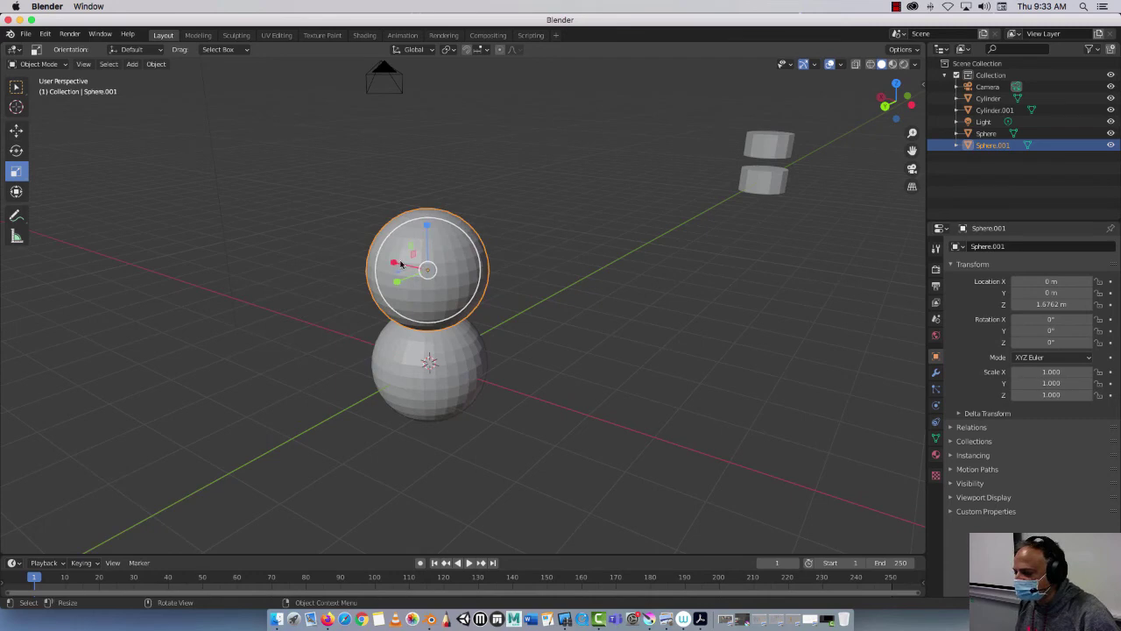
# Scale the upper sphere uniformly to about 1.514.
pyautogui.press('s')
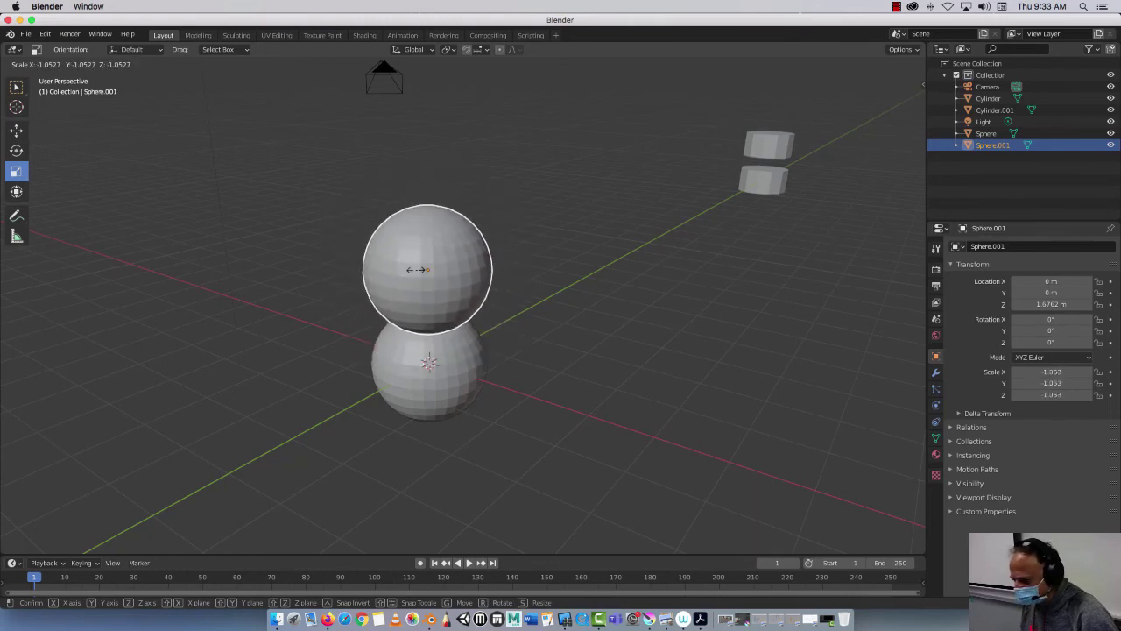
pyautogui.click(613, 294)
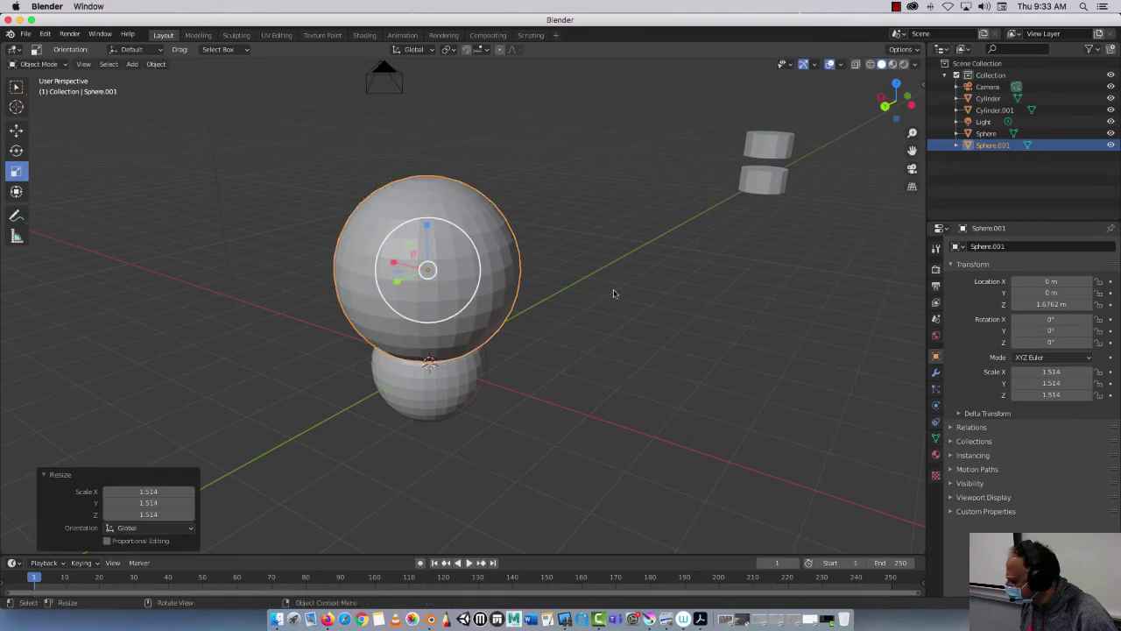
pyautogui.click(1035, 374)
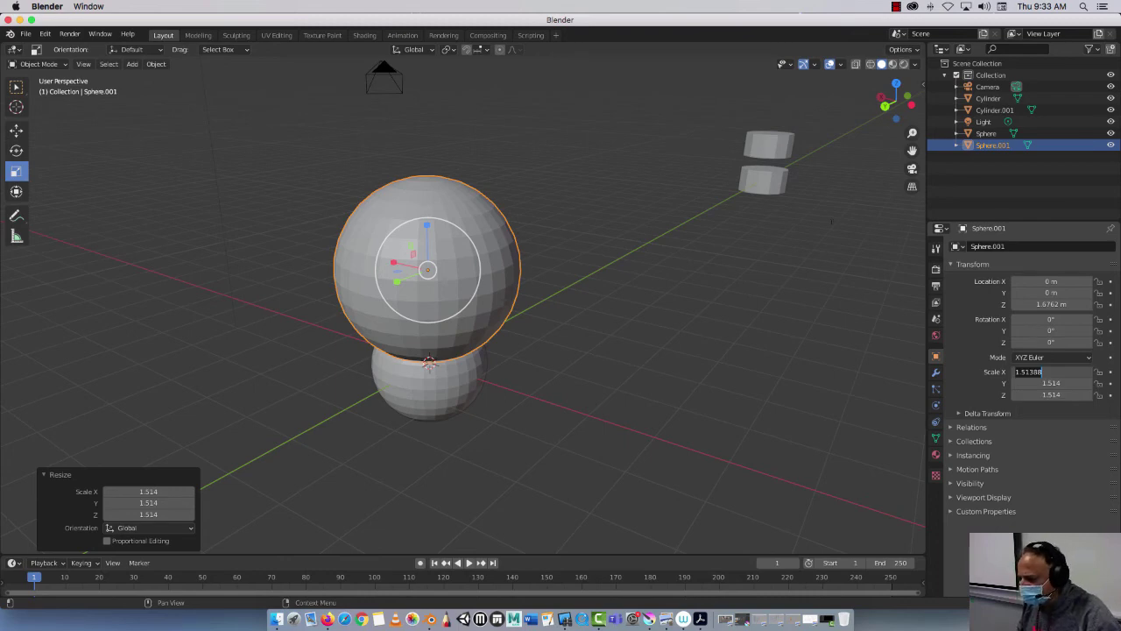
pyautogui.write('1')
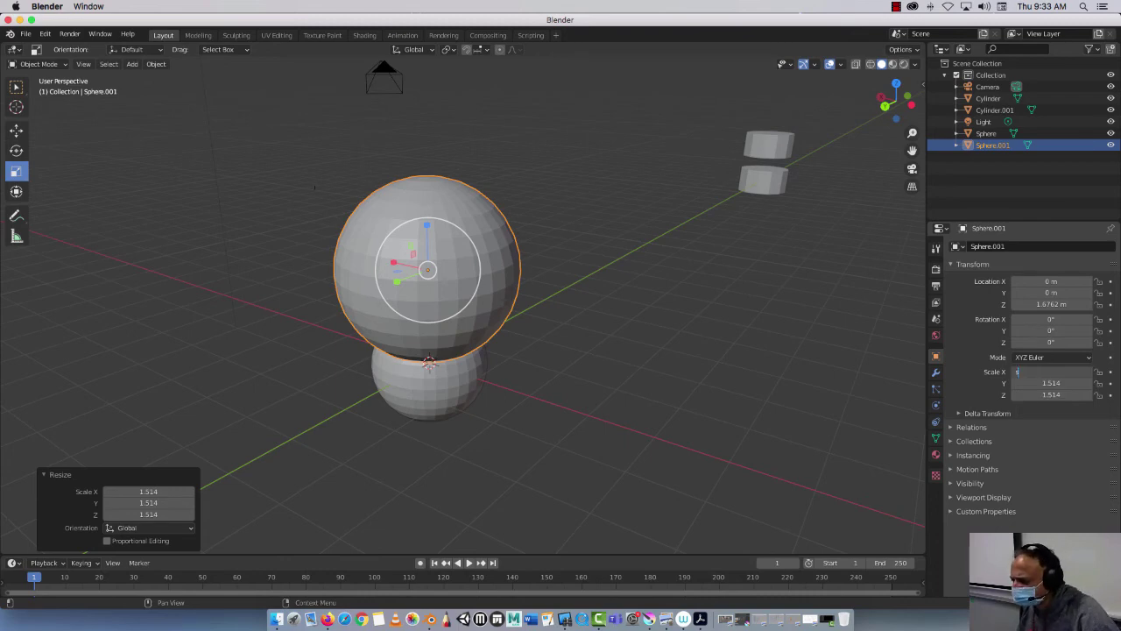
pyautogui.press('Escape')
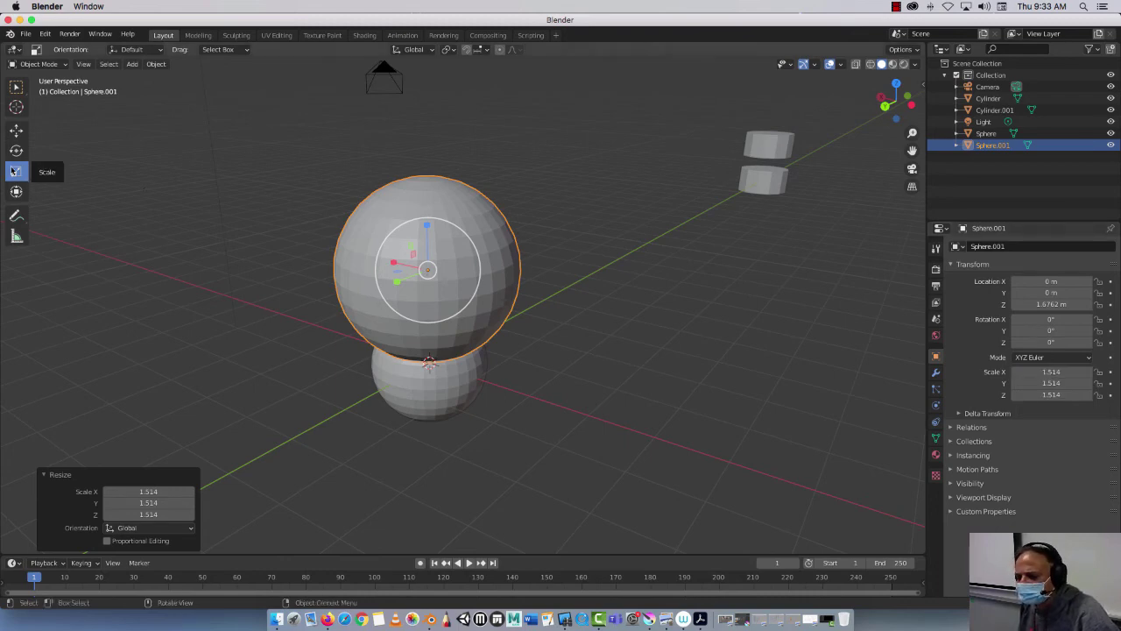
# Set the transform pivot to Bounding Box Center and the upper sphere's X, Y and Z scale to 0.5.
pyautogui.press('.')
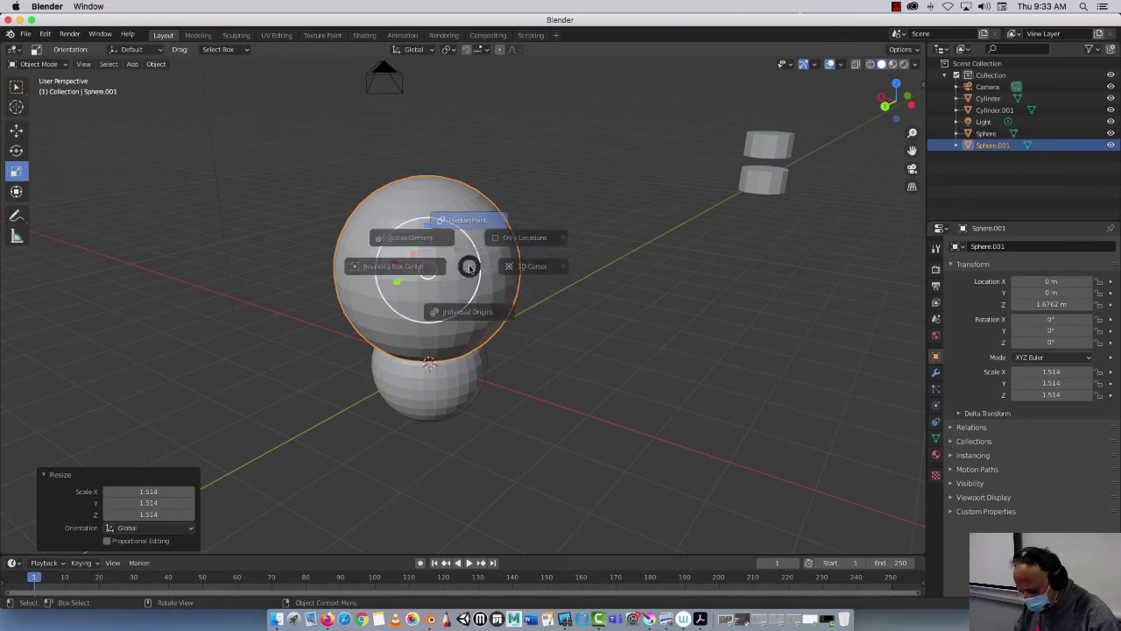
pyautogui.click(420, 282)
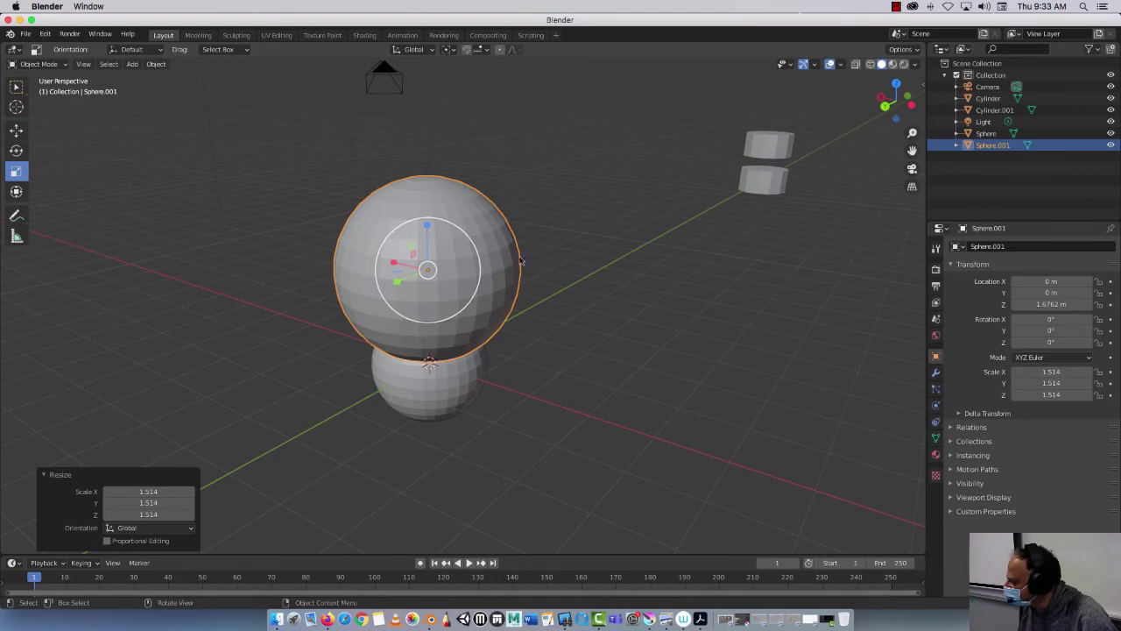
pyautogui.click(1046, 372)
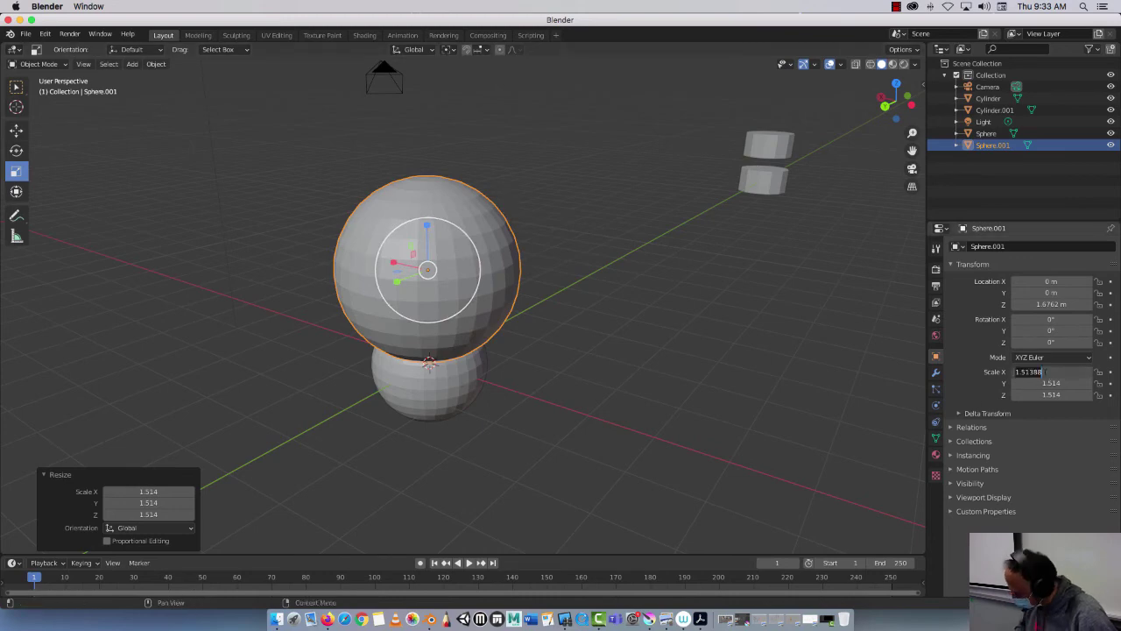
pyautogui.write('5')
pyautogui.press('Tab')
pyautogui.write('.5')
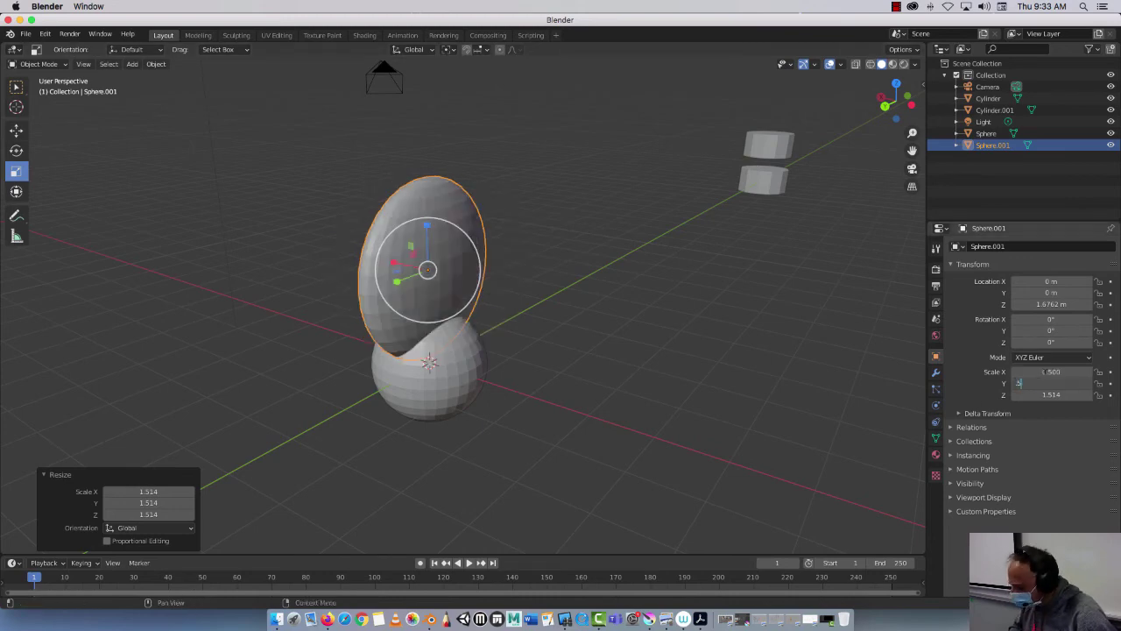
pyautogui.press('Tab')
pyautogui.press('BackSpace')
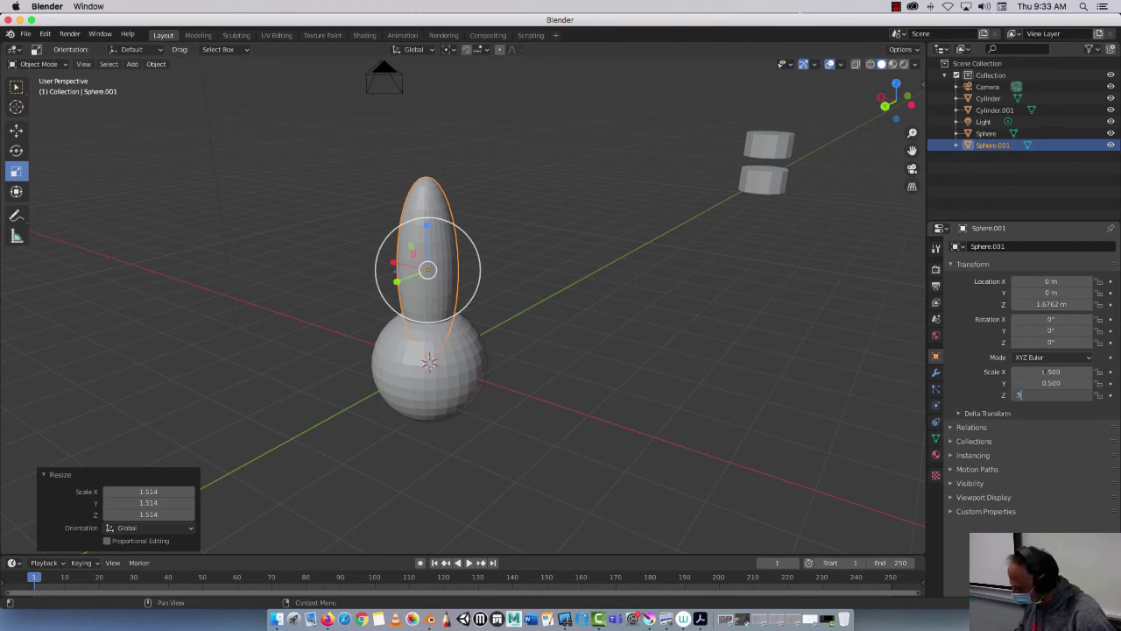
pyautogui.write('.5')
pyautogui.press('Return')
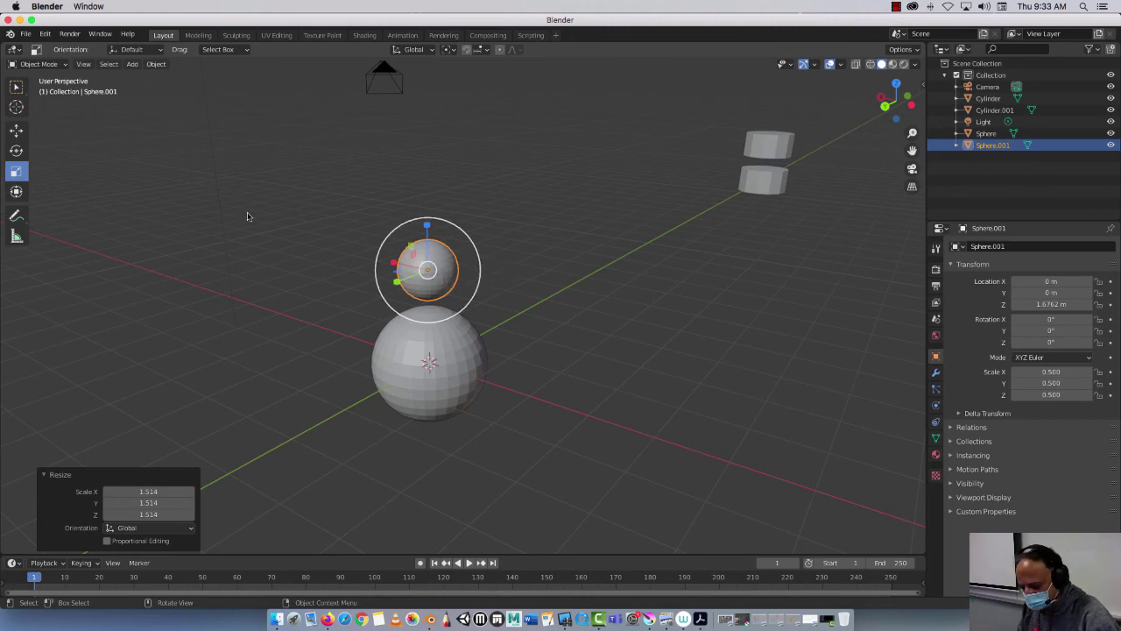
# Raise the small upper sphere along the Z axis to about 2.33 m and clear the selection.
pyautogui.click(16, 130)
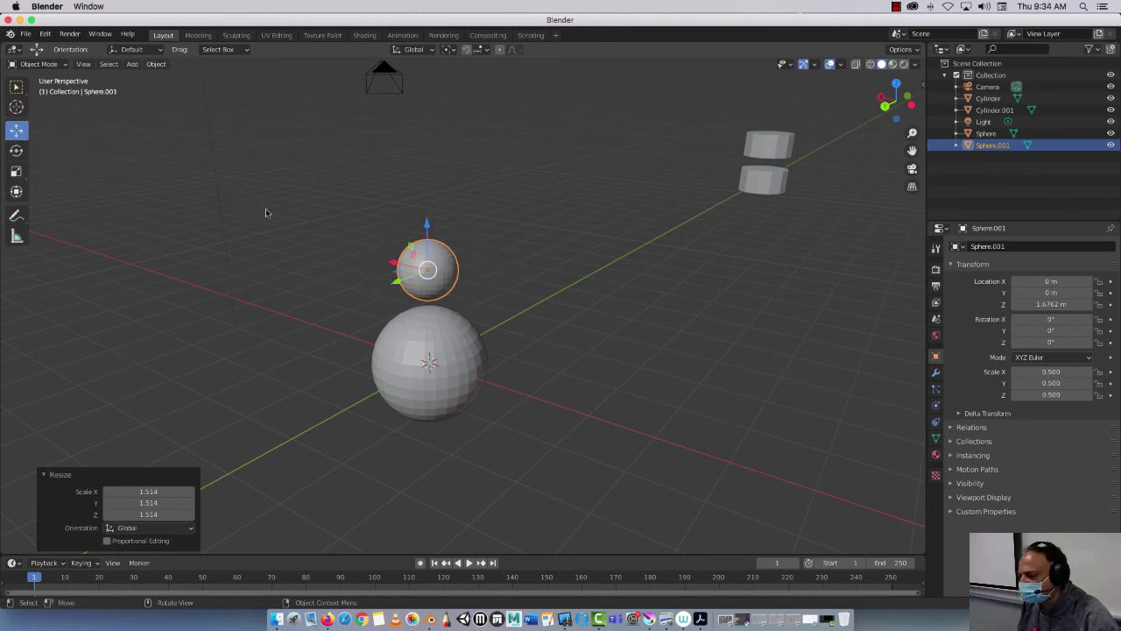
pyautogui.moveTo(428, 230); pyautogui.dragTo(428, 188)
pyautogui.click(342, 251)
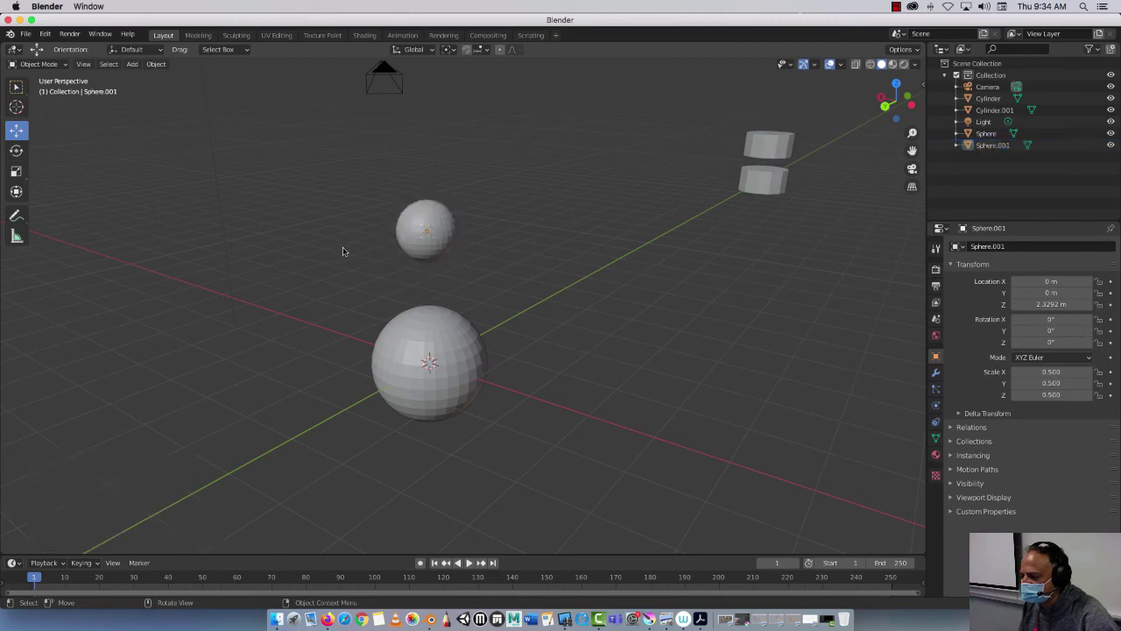
# Duplicate the bottom sphere and place the copy about 1.17 m above it along the Z axis.
pyautogui.click(416, 332)
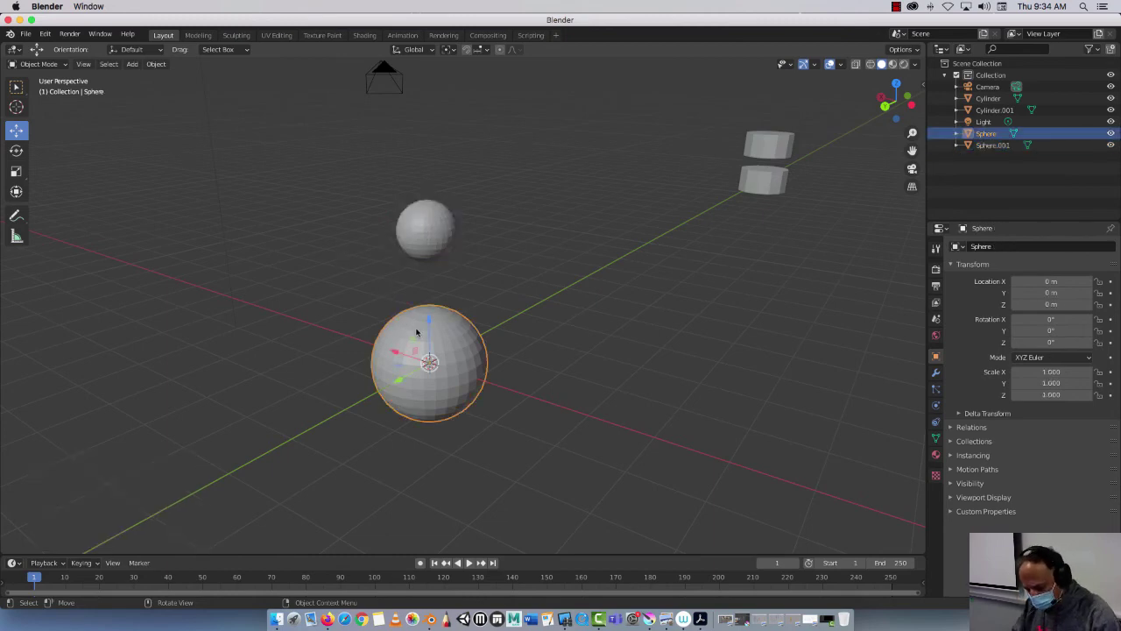
pyautogui.hotkey('shift', 'd')
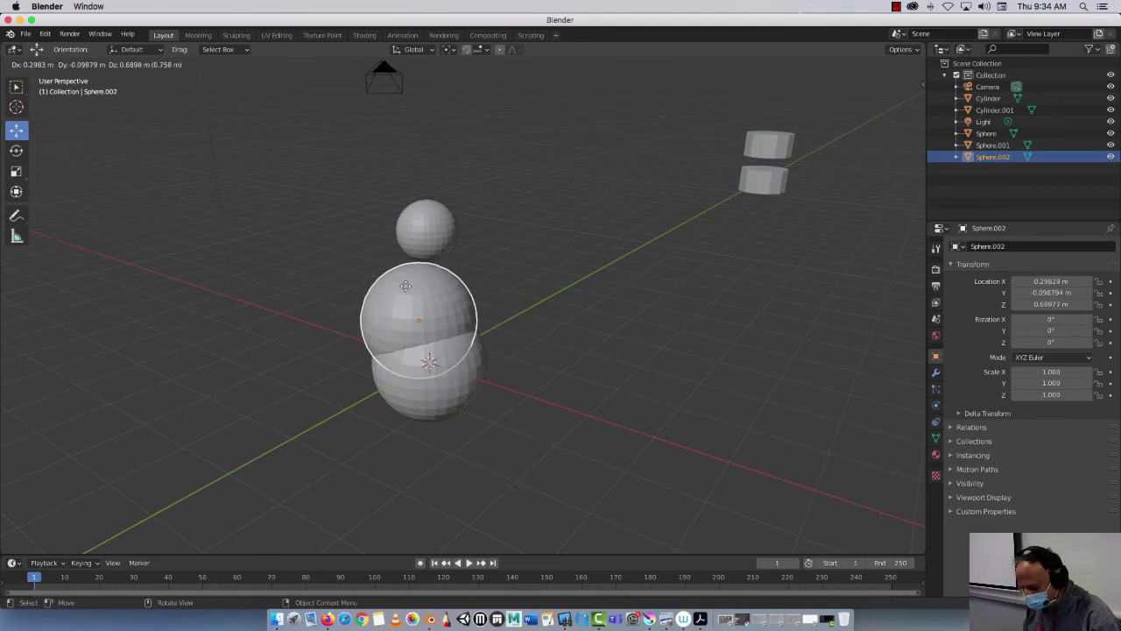
pyautogui.press('z')
pyautogui.click(407, 268)
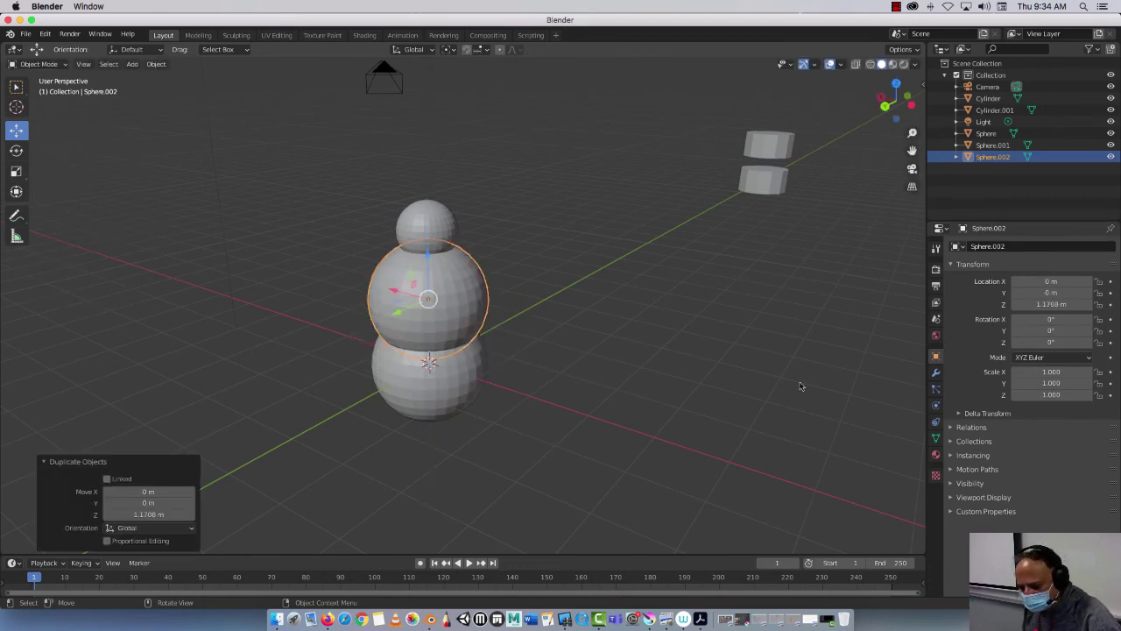
# Set the middle sphere's scale to 0.8 on the X, Y and Z axes.
pyautogui.click(1037, 374)
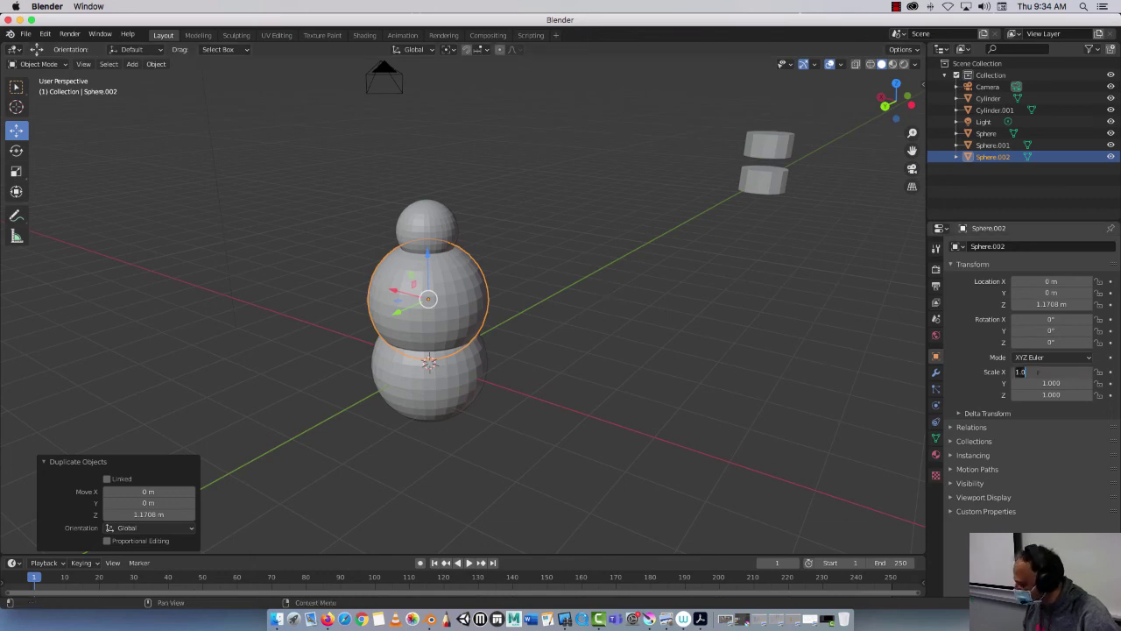
pyautogui.write('8')
pyautogui.press('Tab')
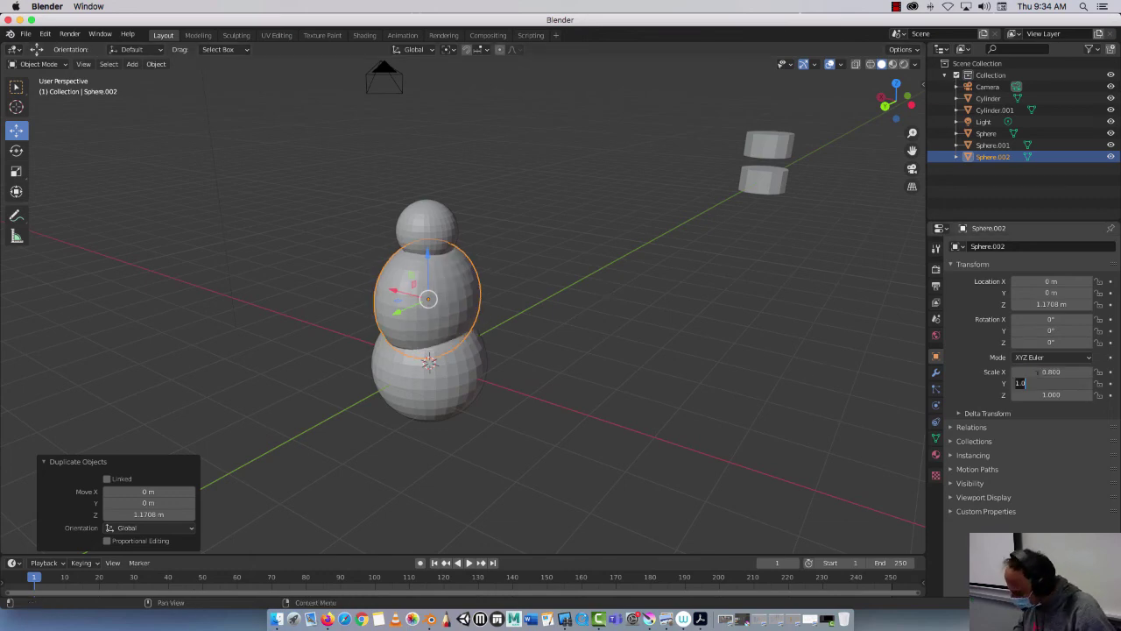
pyautogui.write('.8')
pyautogui.press('Tab')
pyautogui.press('BackSpace')
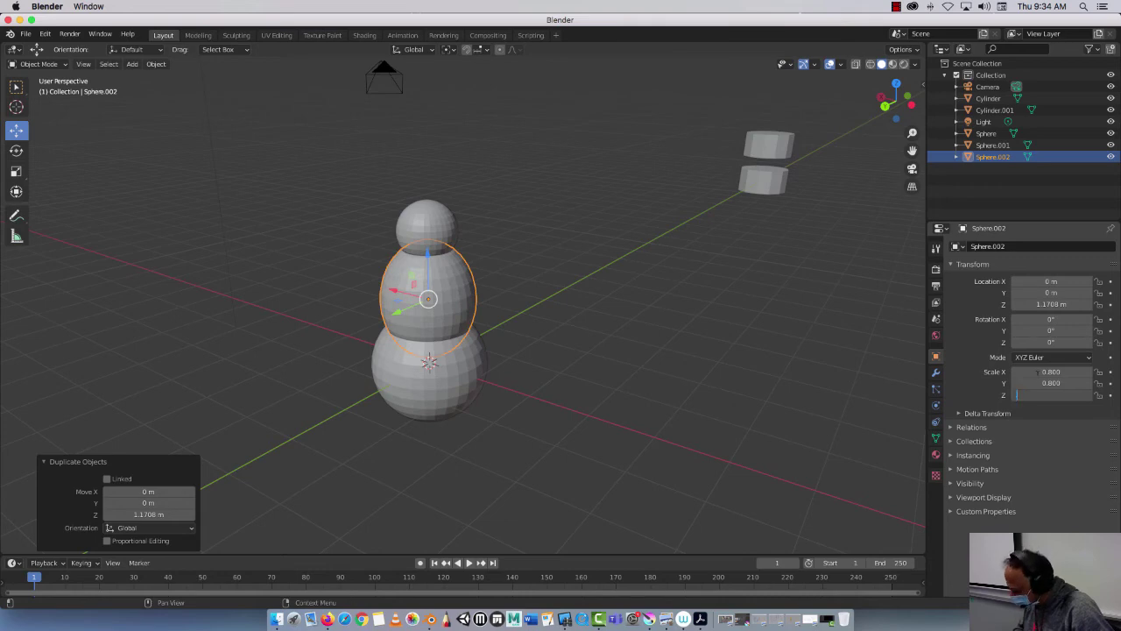
pyautogui.write('.8')
pyautogui.press('Return')
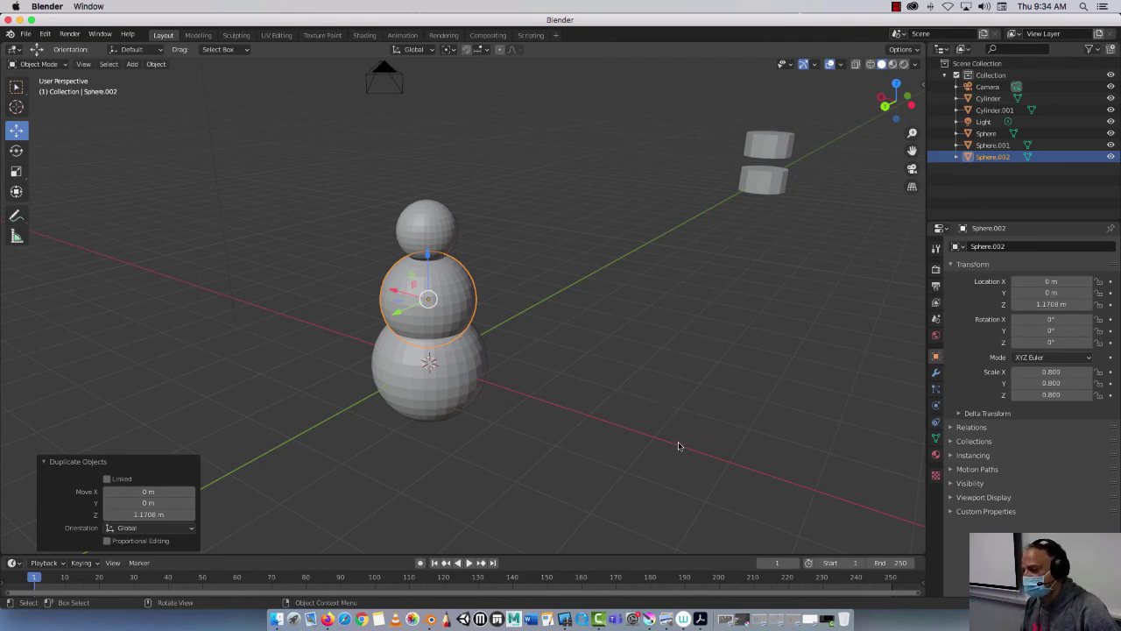
# Set the top sphere's scale to 0.7 on the X, Y and Z axes and clear the selection.
pyautogui.moveTo(681, 444); pyautogui.dragTo(633, 410, button='middle')
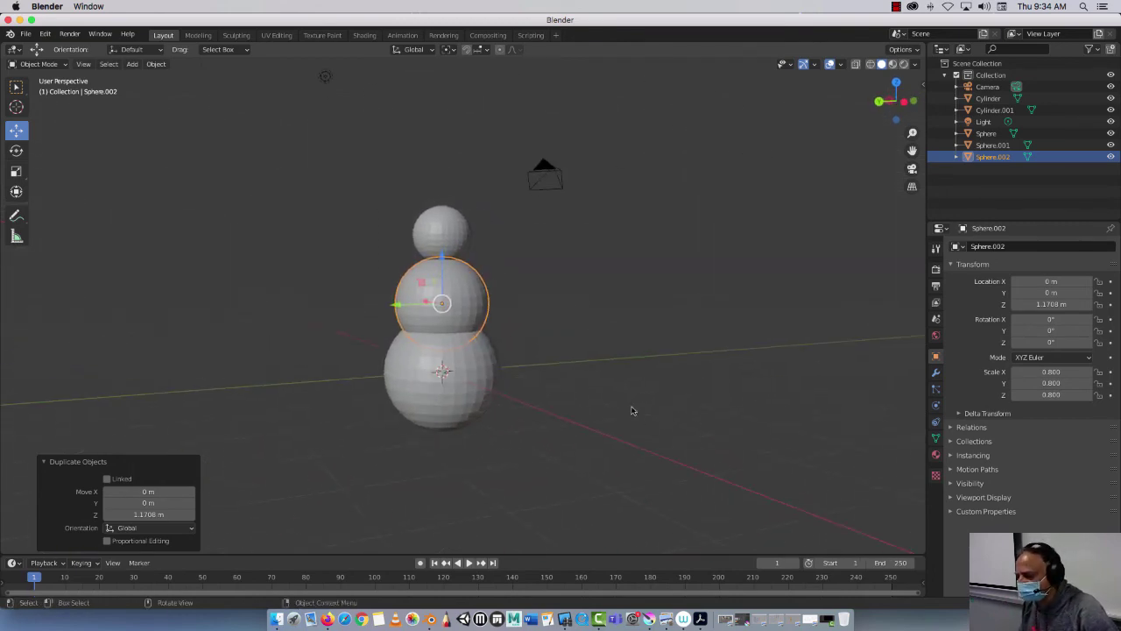
pyautogui.click(435, 232)
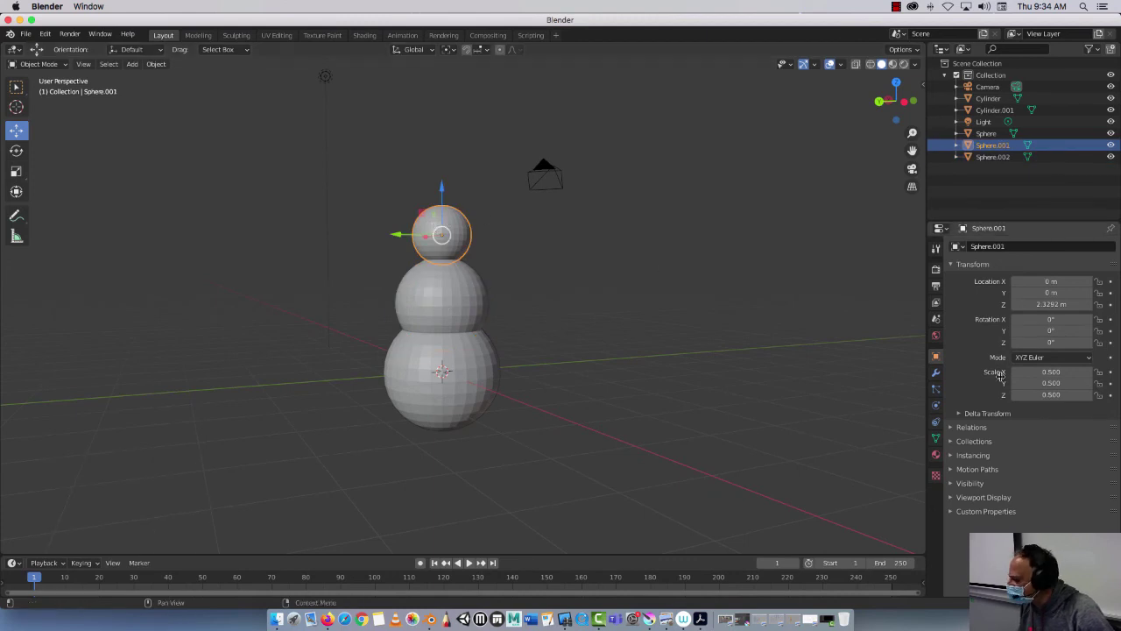
pyautogui.doubleClick(1077, 371)
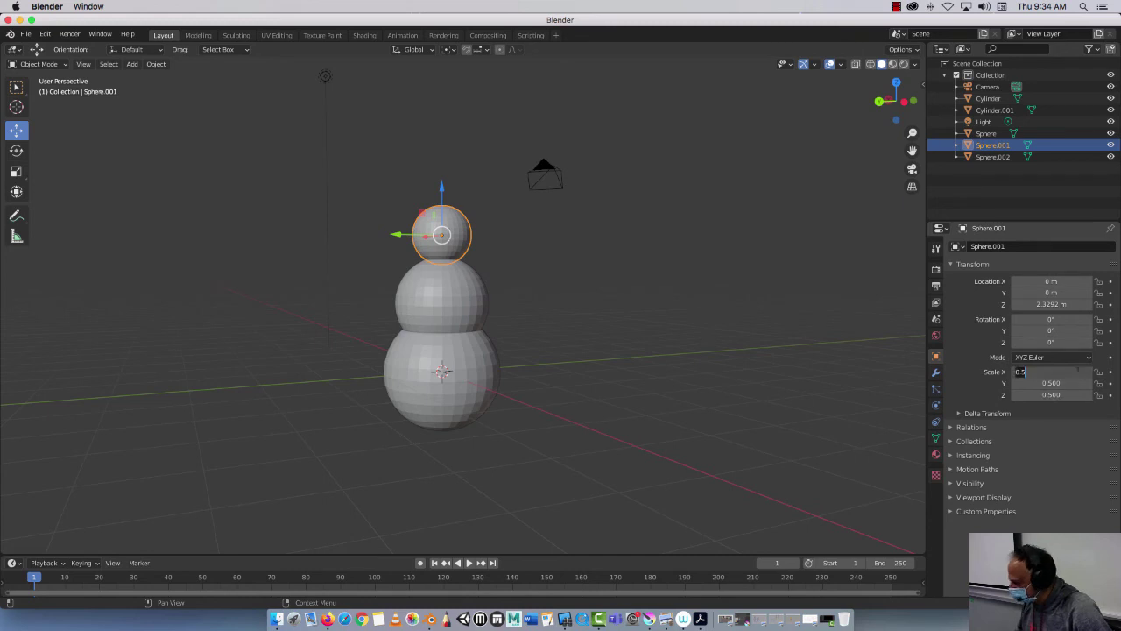
pyautogui.write('7')
pyautogui.press('Tab')
pyautogui.press('BackSpace')
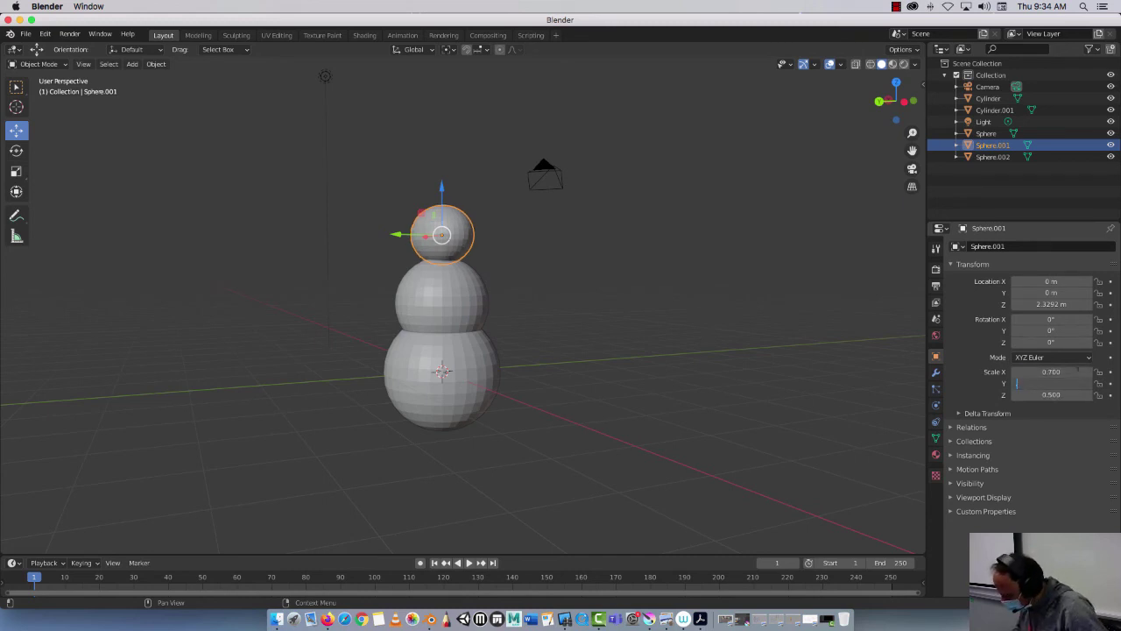
pyautogui.write('.7')
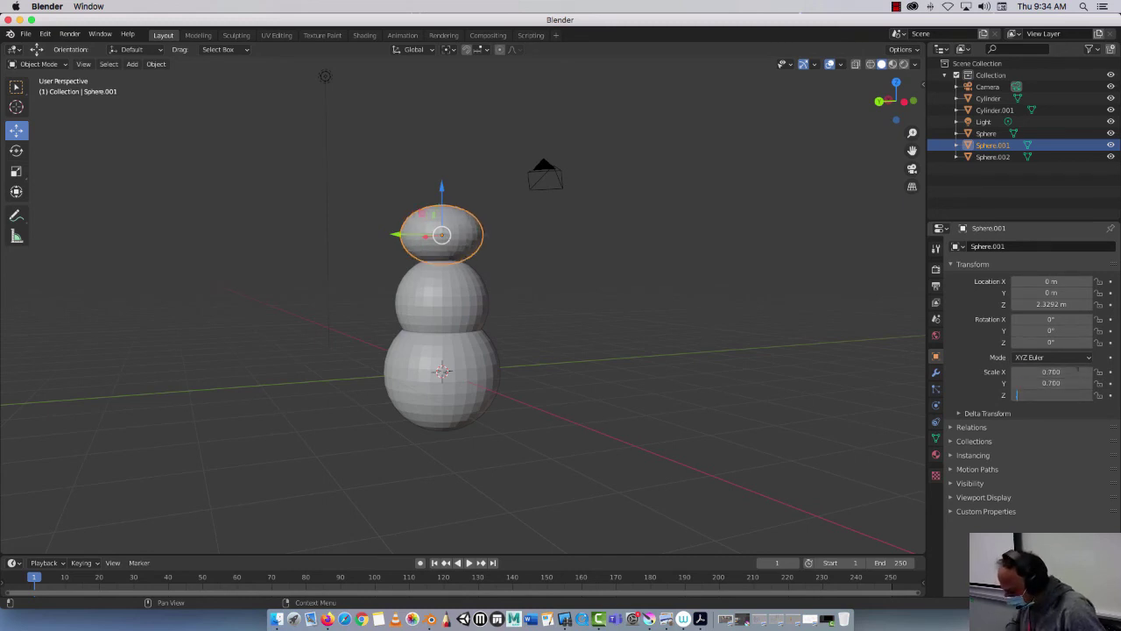
pyautogui.press('Return')
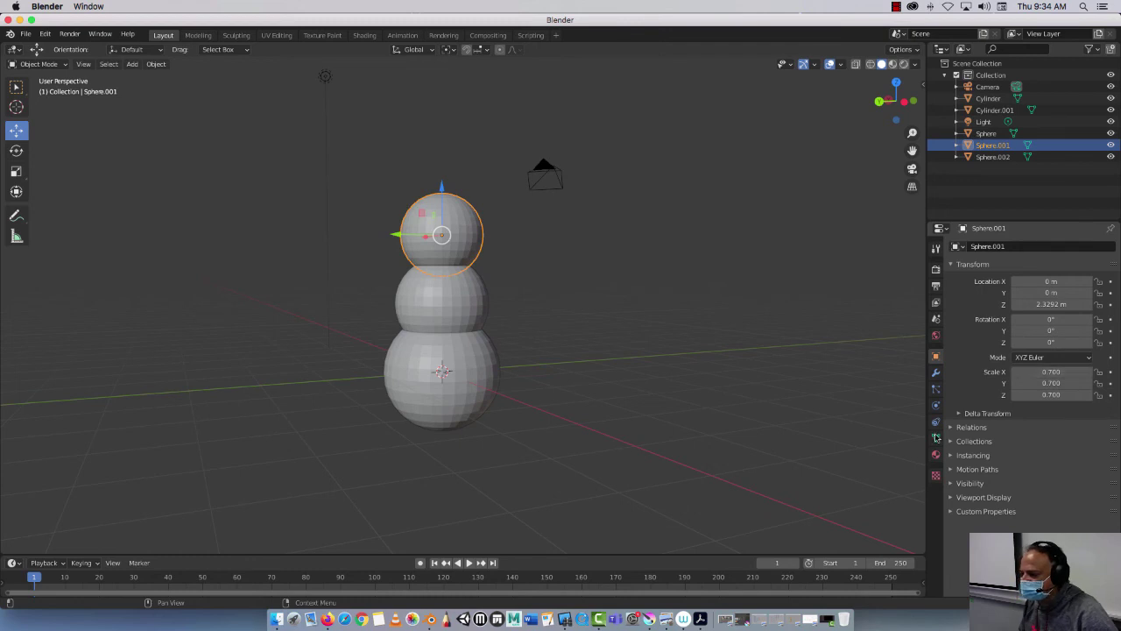
pyautogui.click(265, 351)
pyautogui.moveTo(260, 333)
pyautogui.mouseDown(button='middle')
pyautogui.moveTo(288, 345)
pyautogui.moveTo(243, 345)
pyautogui.moveTo(270, 338)
pyautogui.moveTo(260, 336)
pyautogui.mouseUp(button='middle')
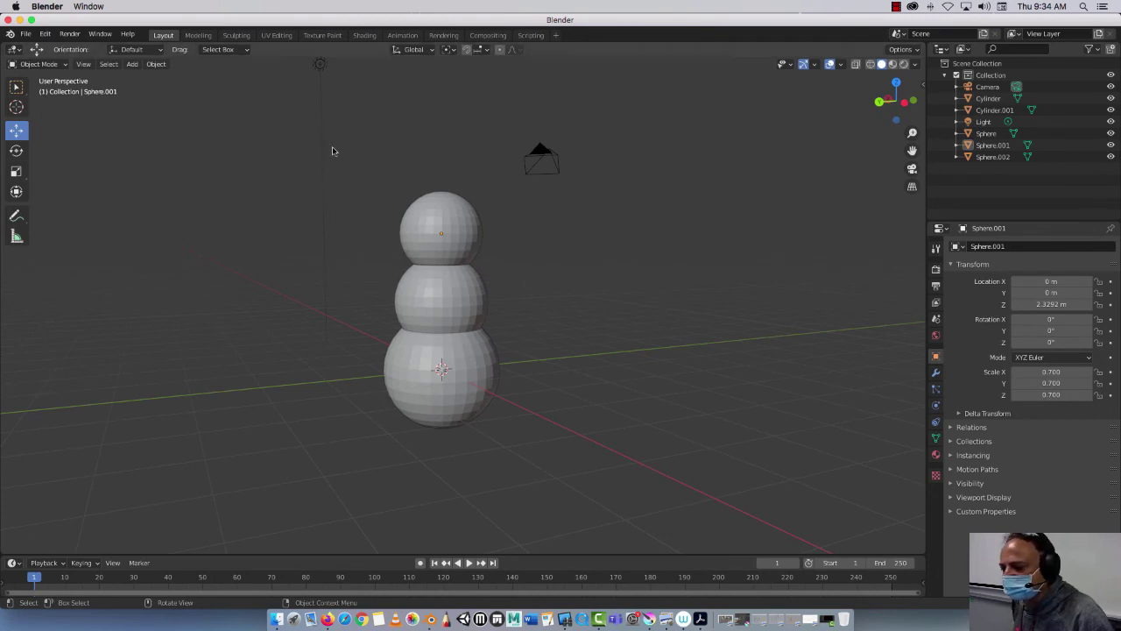
pyautogui.click(897, 7)
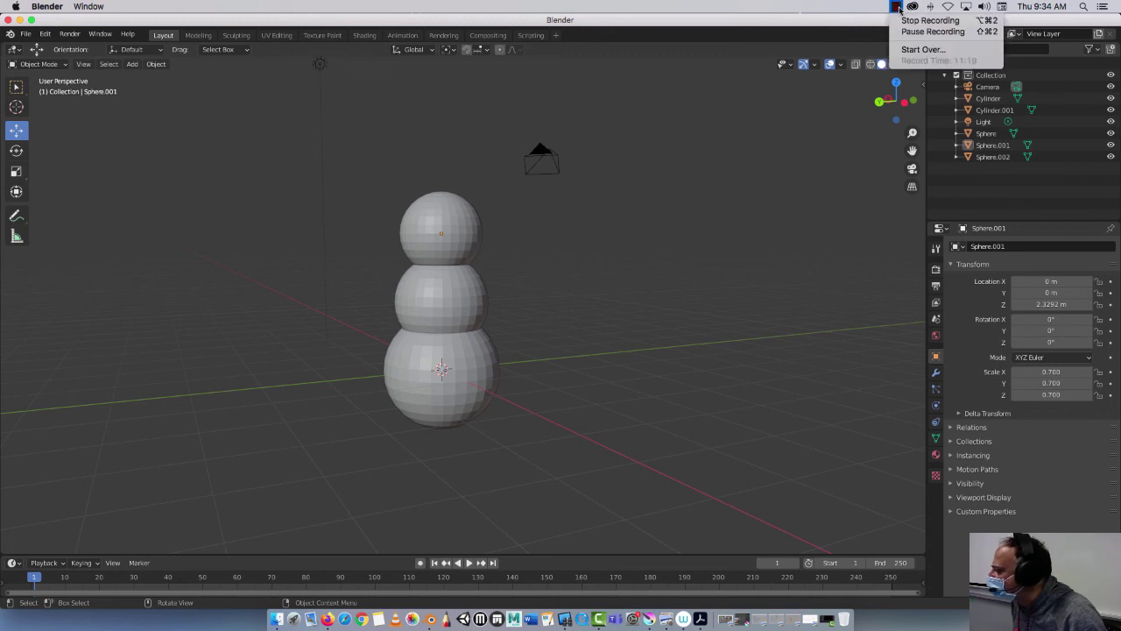
pyautogui.click(429, 151)
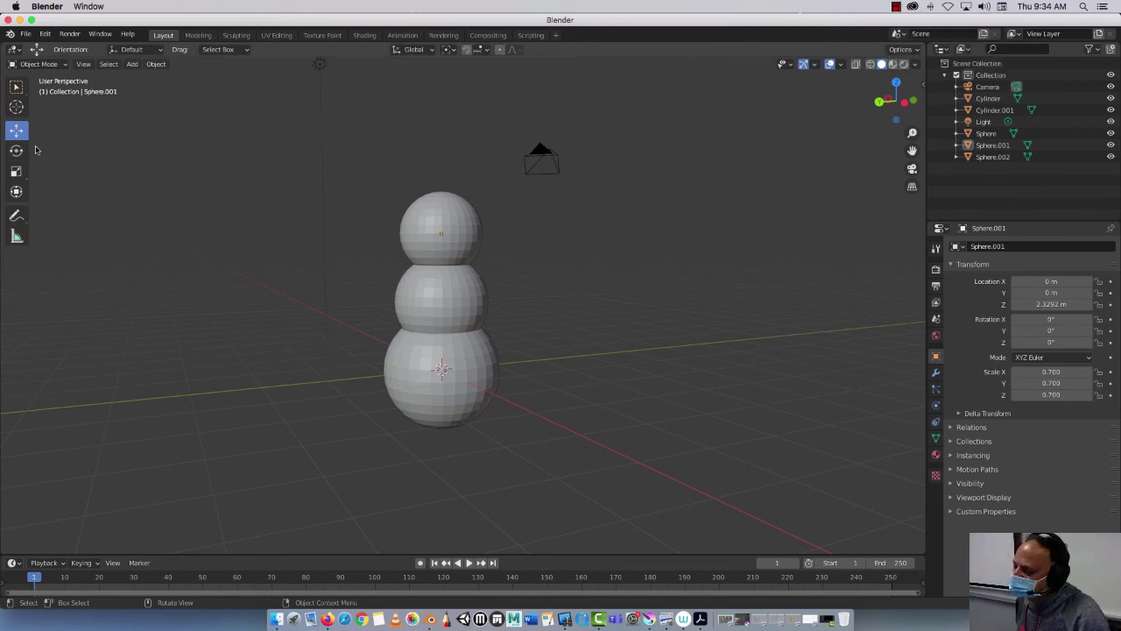
pyautogui.scroll(-3, 350, 370)
pyautogui.scroll(5, 353, 371)
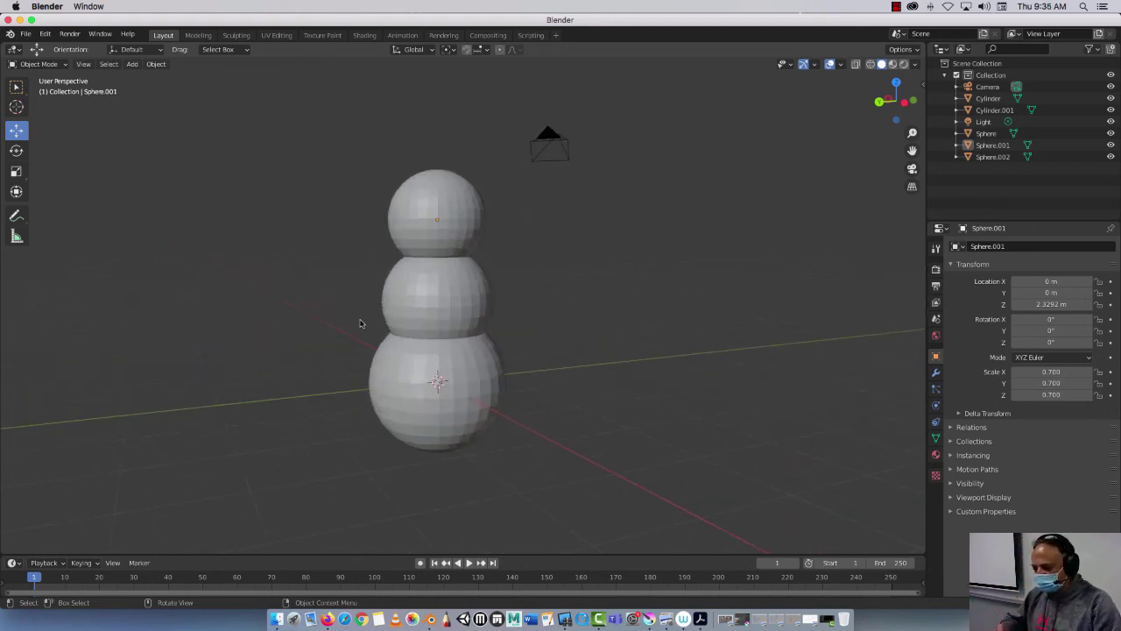
pyautogui.moveTo(335, 392); pyautogui.dragTo(385, 430, button='middle')
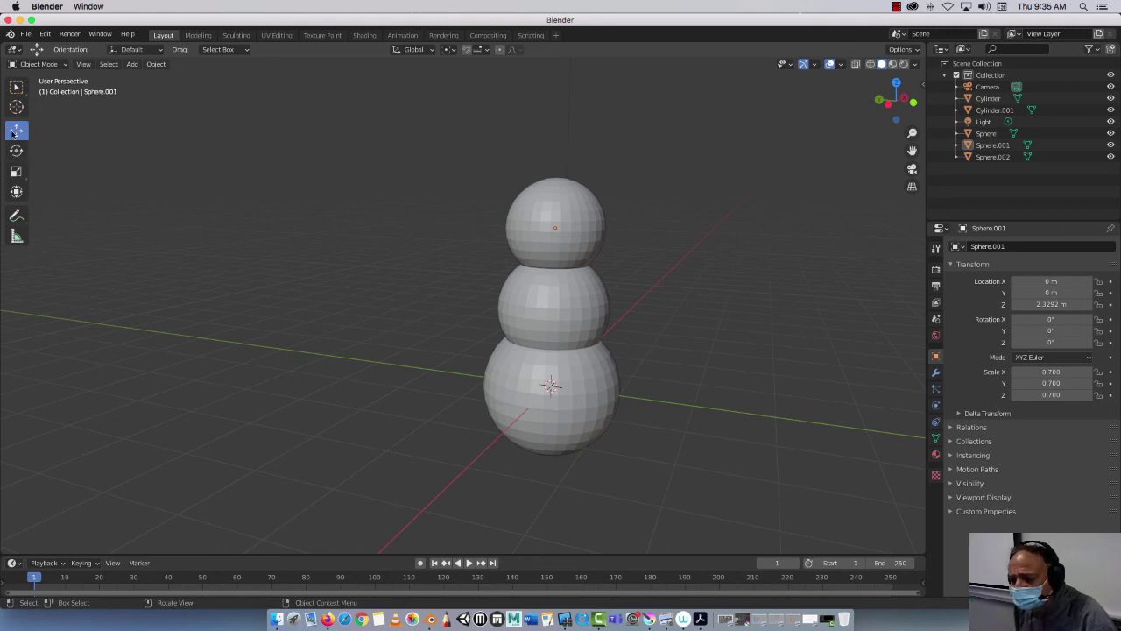
# Select the top sphere and lower it by about 0.007 m along the Z axis with the Move tool.
pyautogui.click(16, 86)
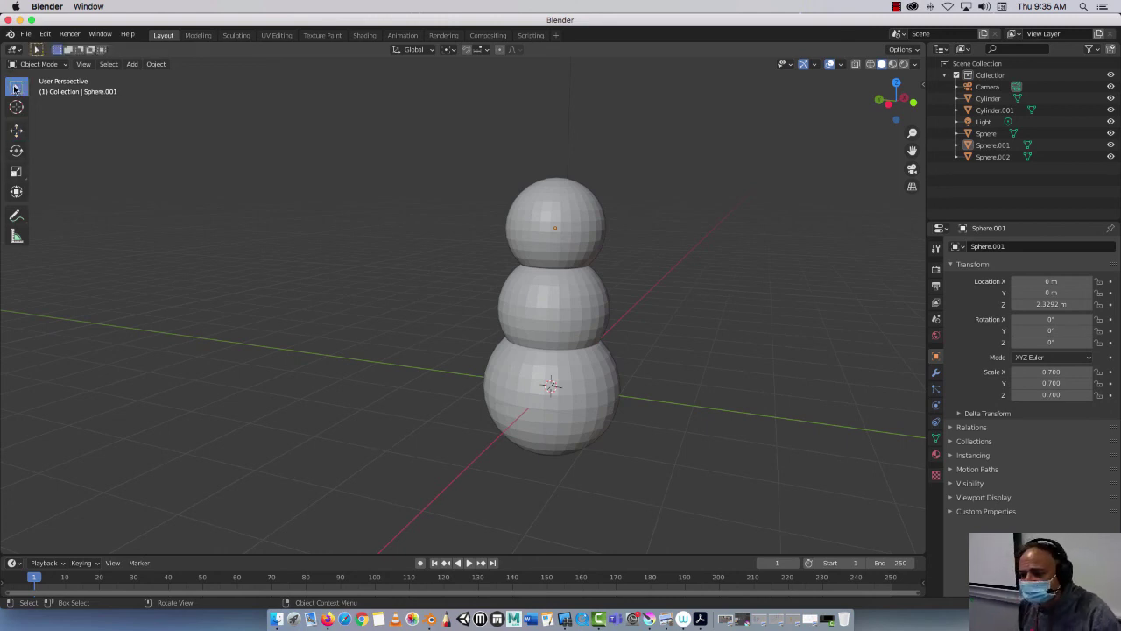
pyautogui.click(536, 228)
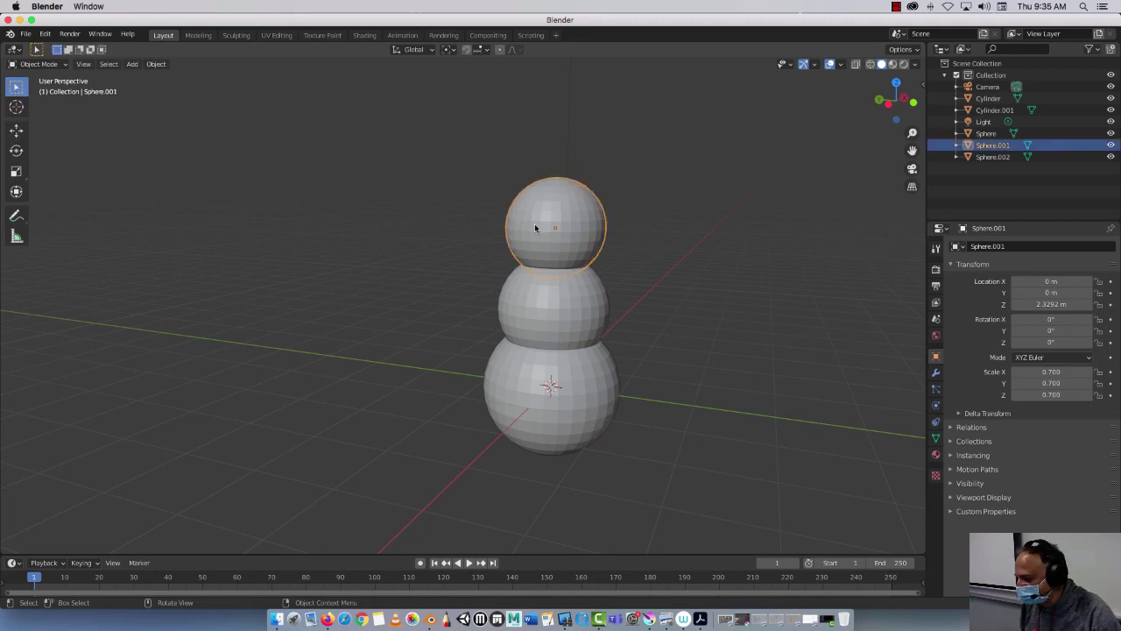
pyautogui.click(16, 129)
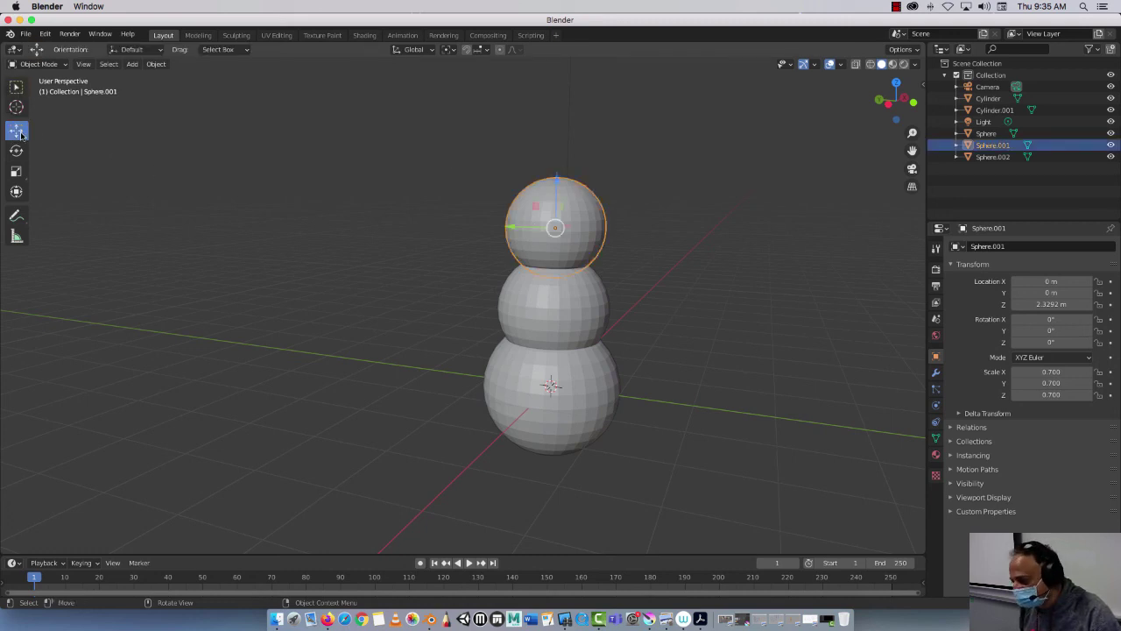
pyautogui.moveTo(555, 181)
pyautogui.mouseDown()
pyautogui.moveTo(570, 110)
pyautogui.moveTo(565, 197)
pyautogui.moveTo(564, 153)
pyautogui.moveTo(571, 184)
pyautogui.mouseUp()
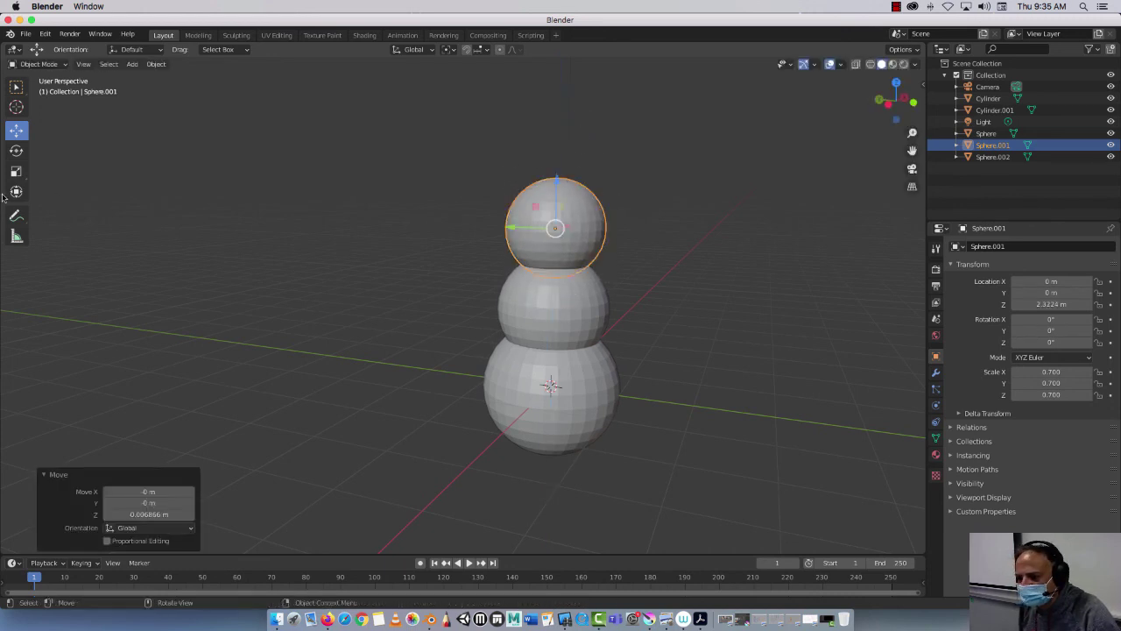
# Bring up the Rotate and Scale gizmos on the top sphere in turn.
pyautogui.click(15, 152)
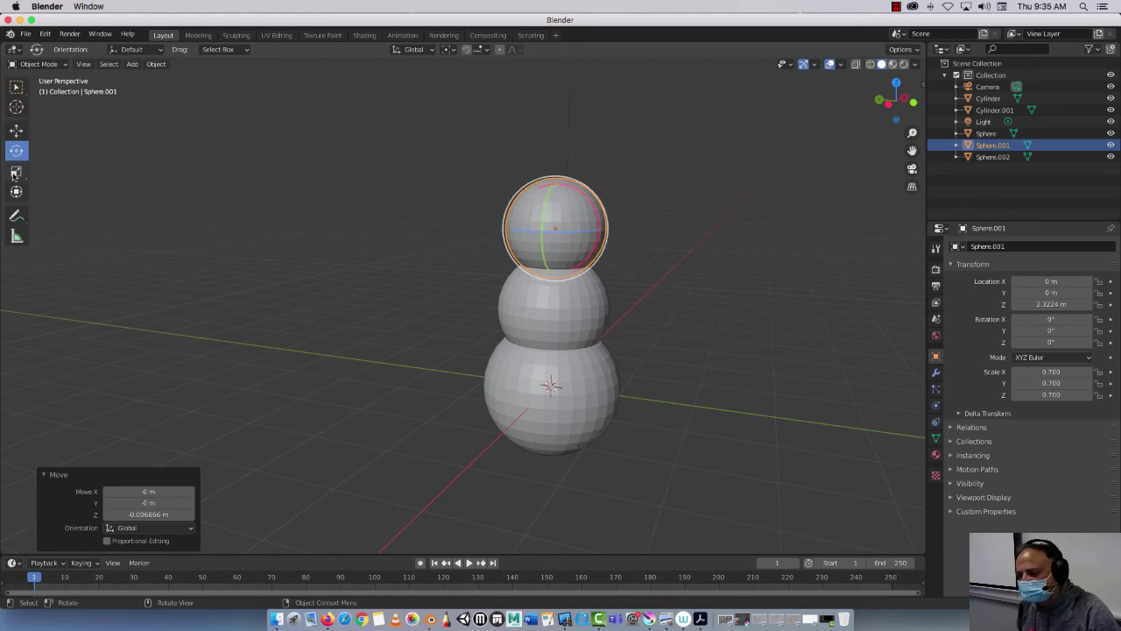
pyautogui.click(16, 173)
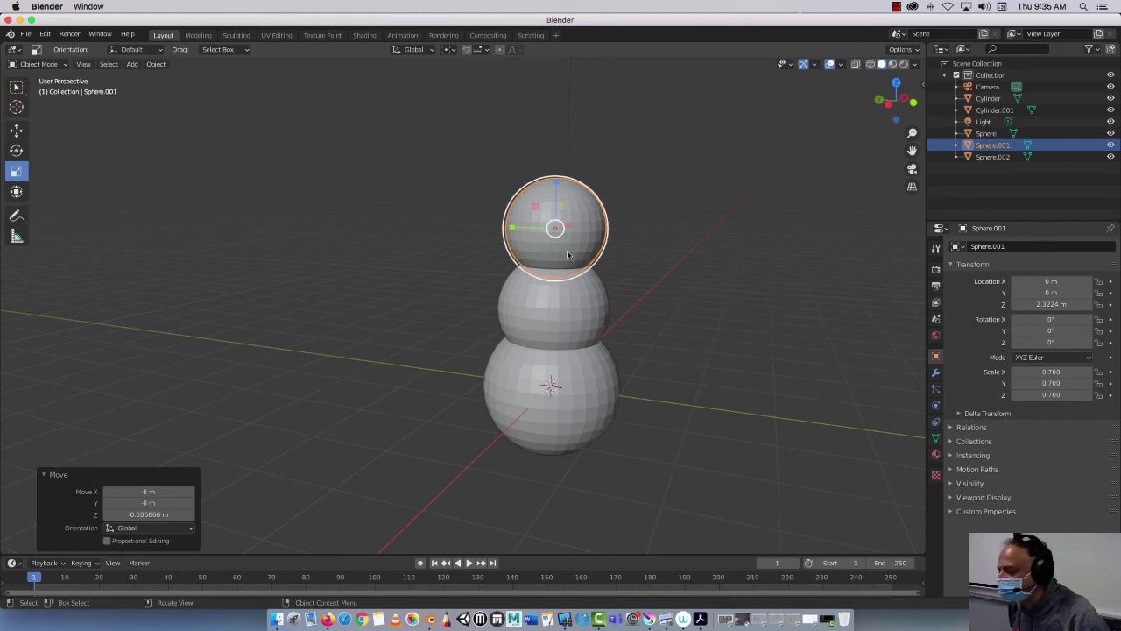
pyautogui.click(896, 7)
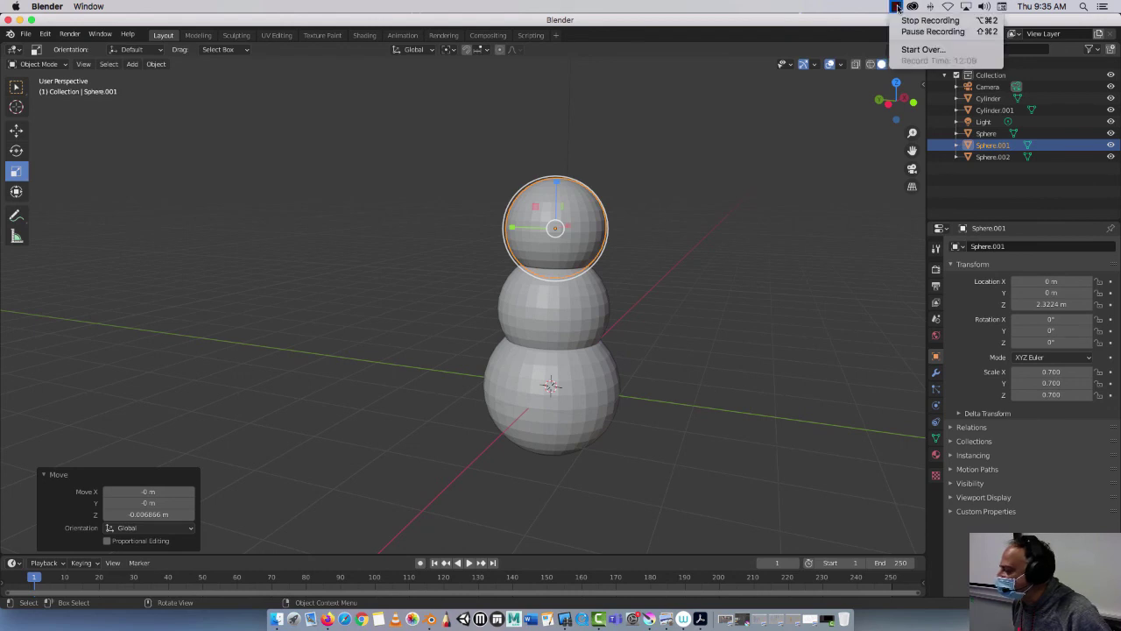